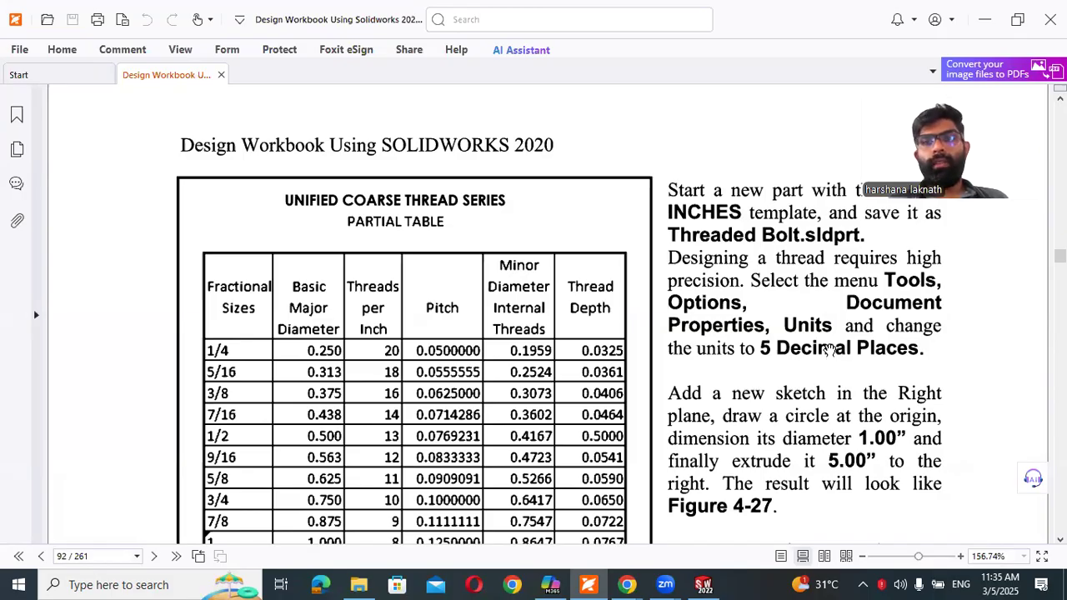
# Switch to SOLIDWORKS and create a new part document
pyautogui.click(703, 584)
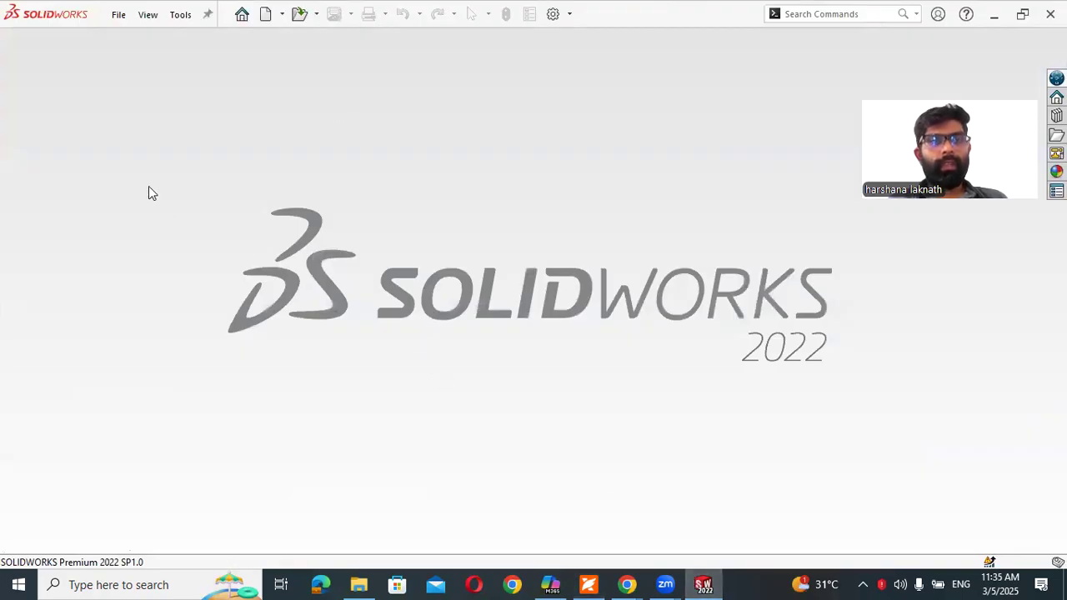
pyautogui.hotkey('alt', 'f')
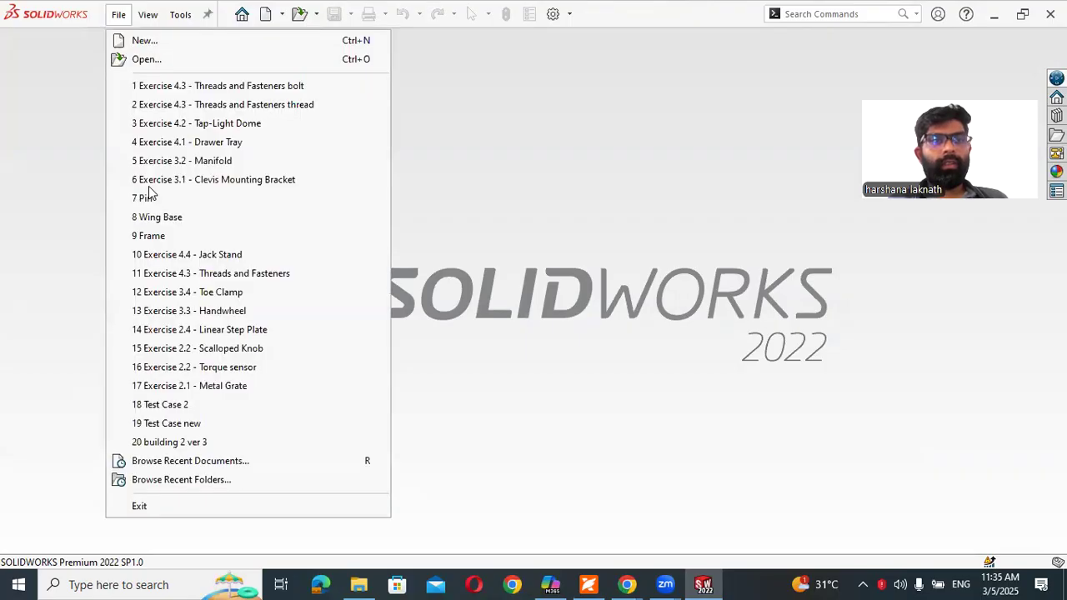
pyautogui.click(137, 41)
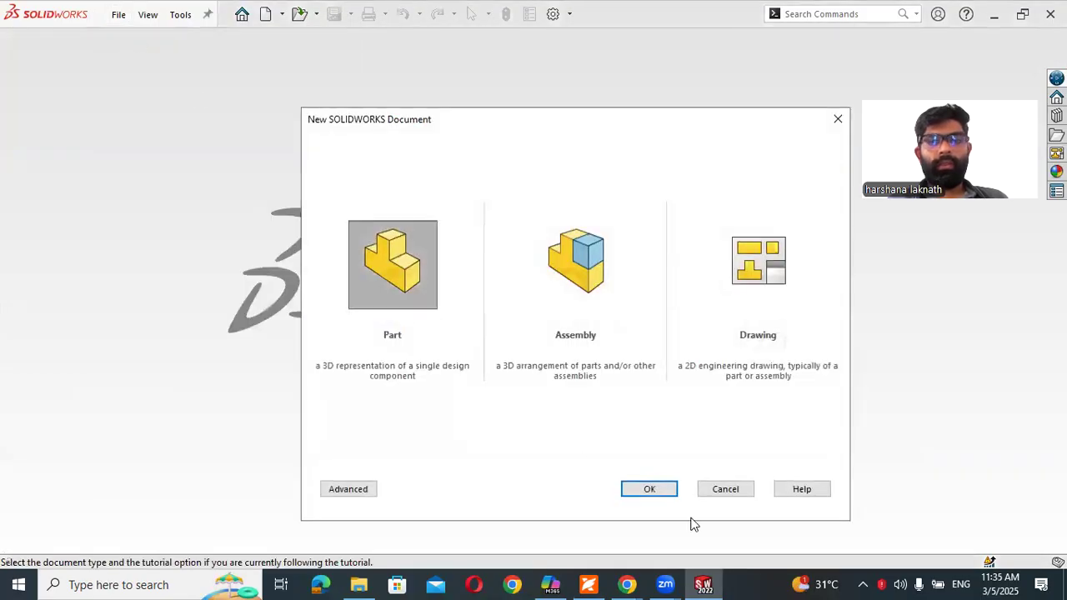
pyautogui.click(654, 489)
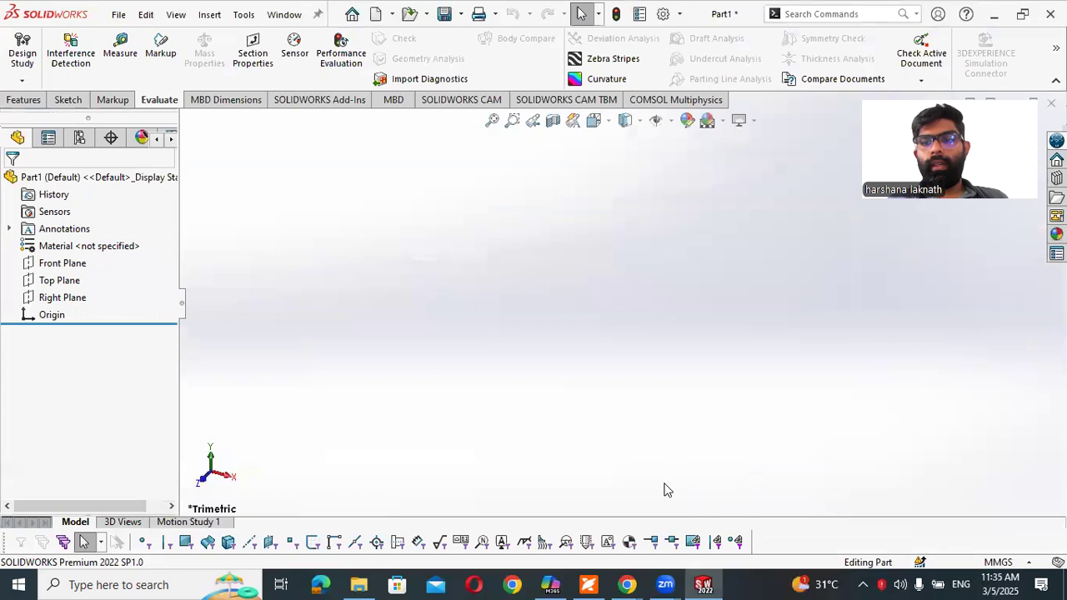
# Set the part's unit system to IPS and its basic length precision to five decimal places (.12345)
pyautogui.click(1017, 564)
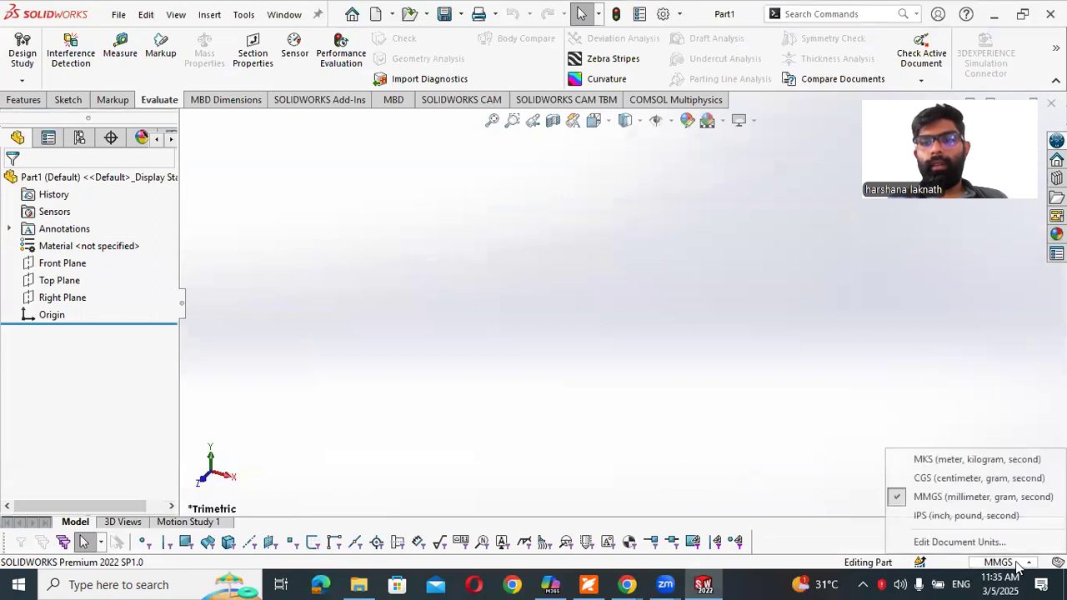
pyautogui.click(946, 516)
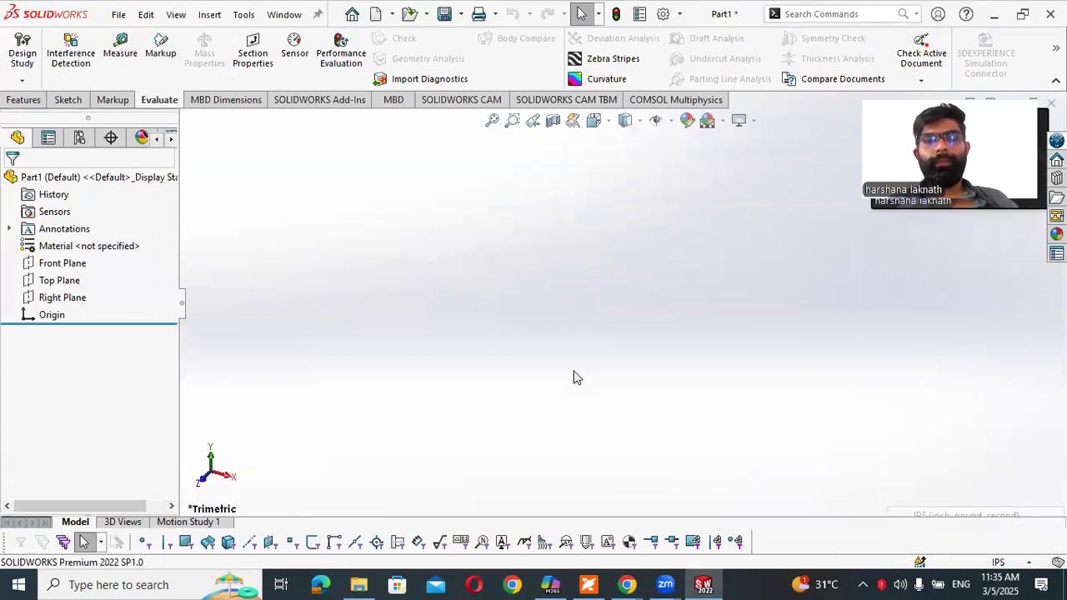
pyautogui.click(990, 562)
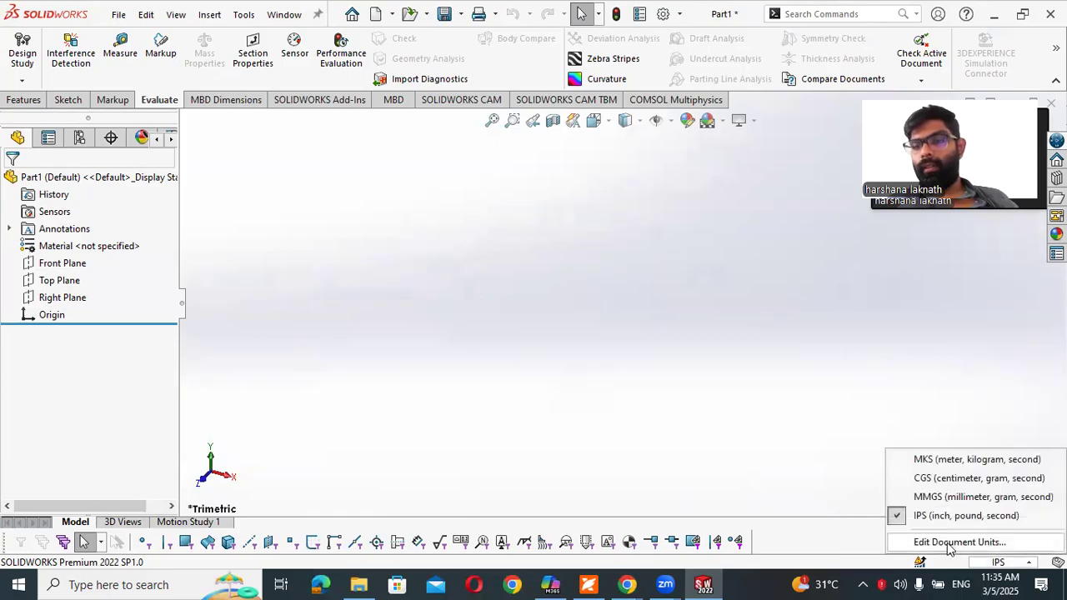
pyautogui.click(959, 542)
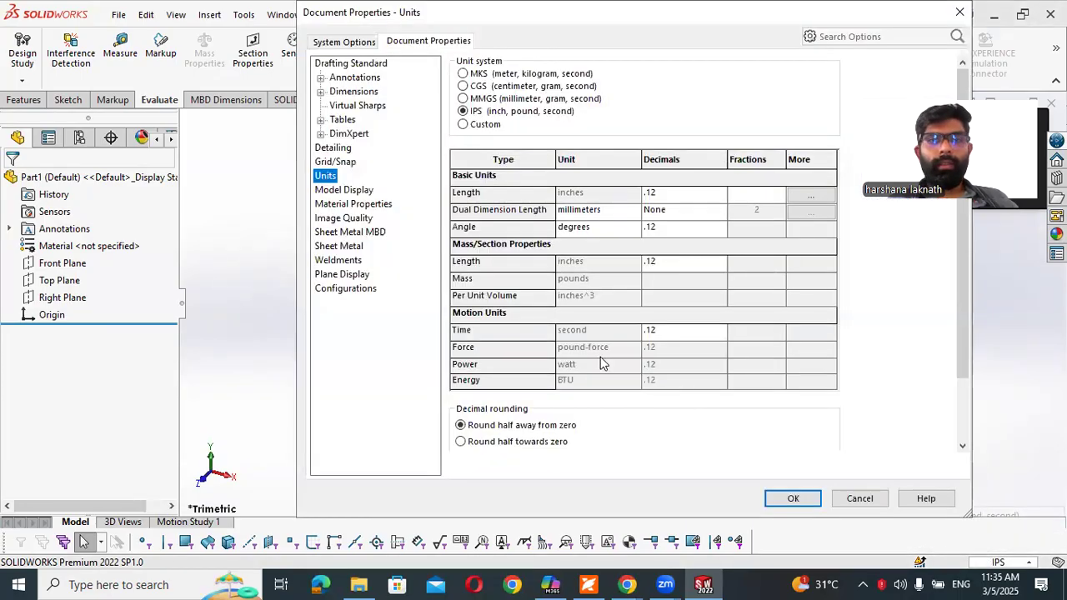
pyautogui.click(676, 194)
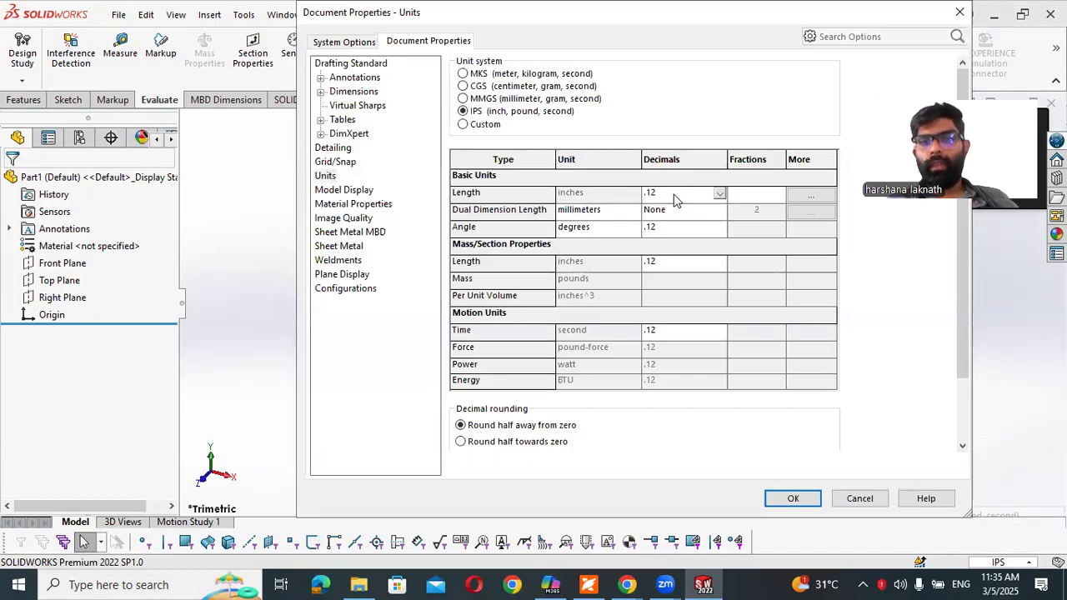
pyautogui.click(718, 195)
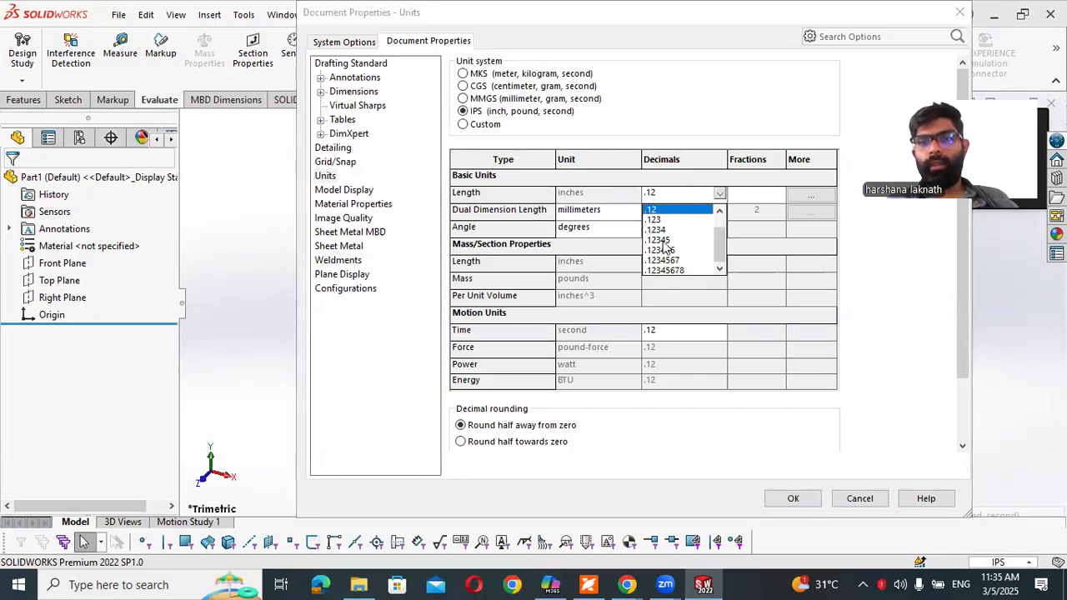
pyautogui.click(663, 241)
# Set the dual dimension length to .12 decimals and the mass/section property length to .12345 decimals, and apply the unit settings
pyautogui.click(686, 211)
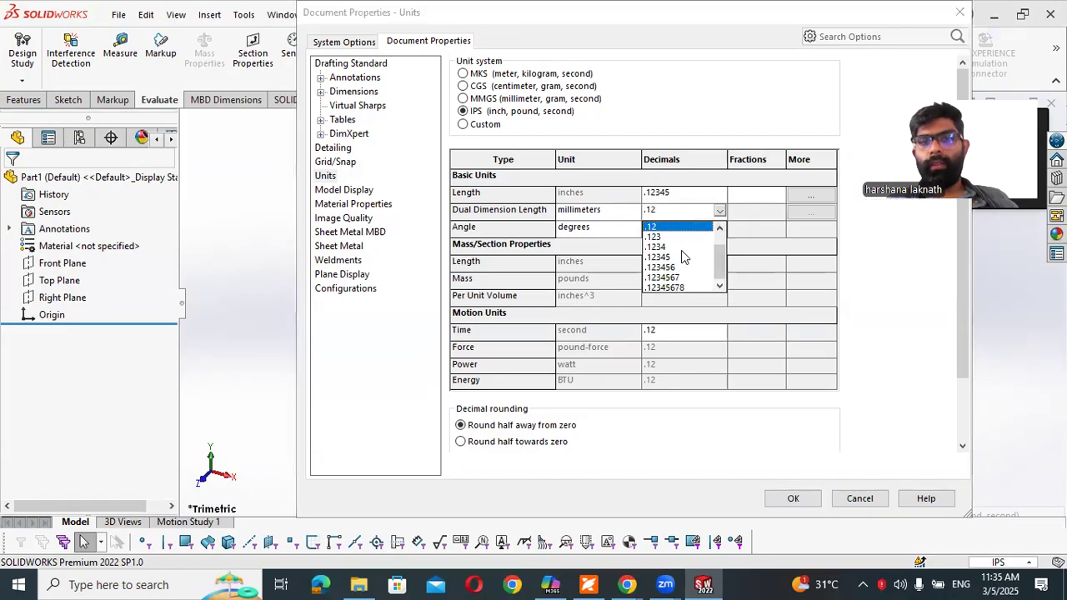
pyautogui.click(597, 216)
pyautogui.click(609, 206)
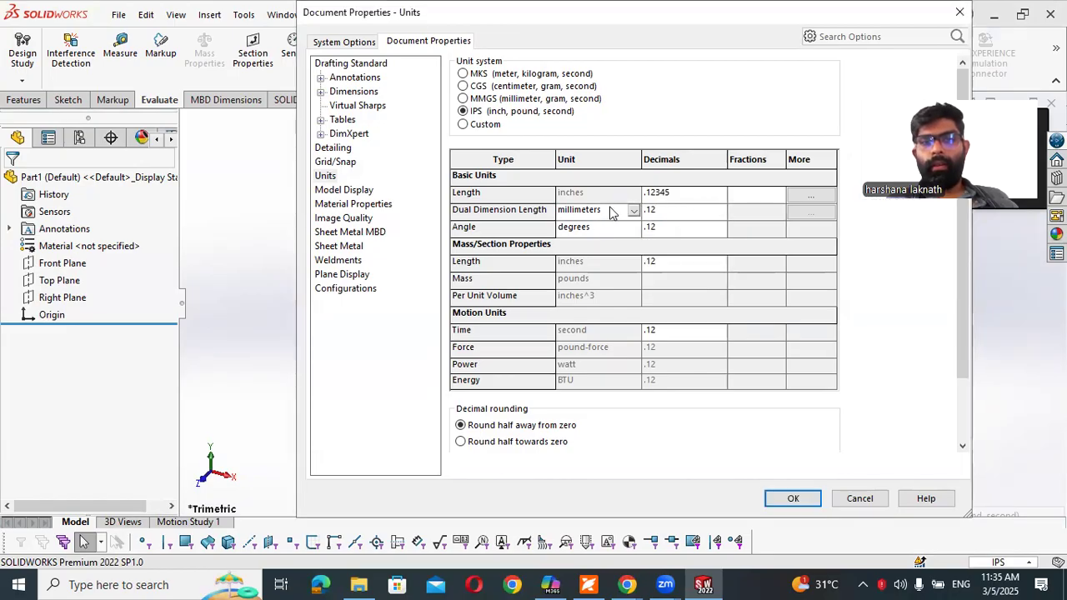
pyautogui.click(672, 264)
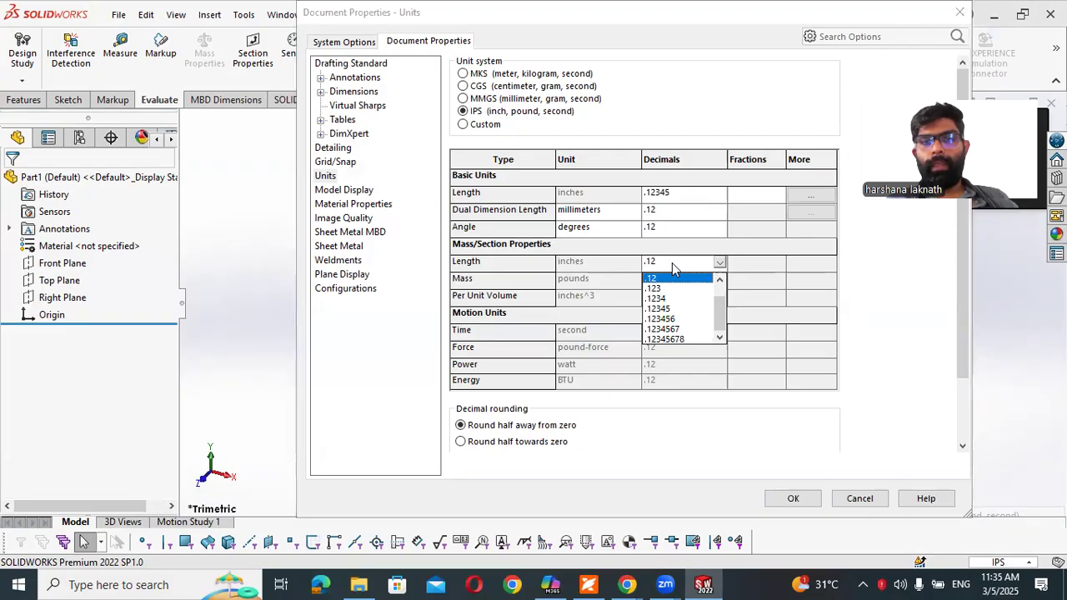
pyautogui.click(665, 310)
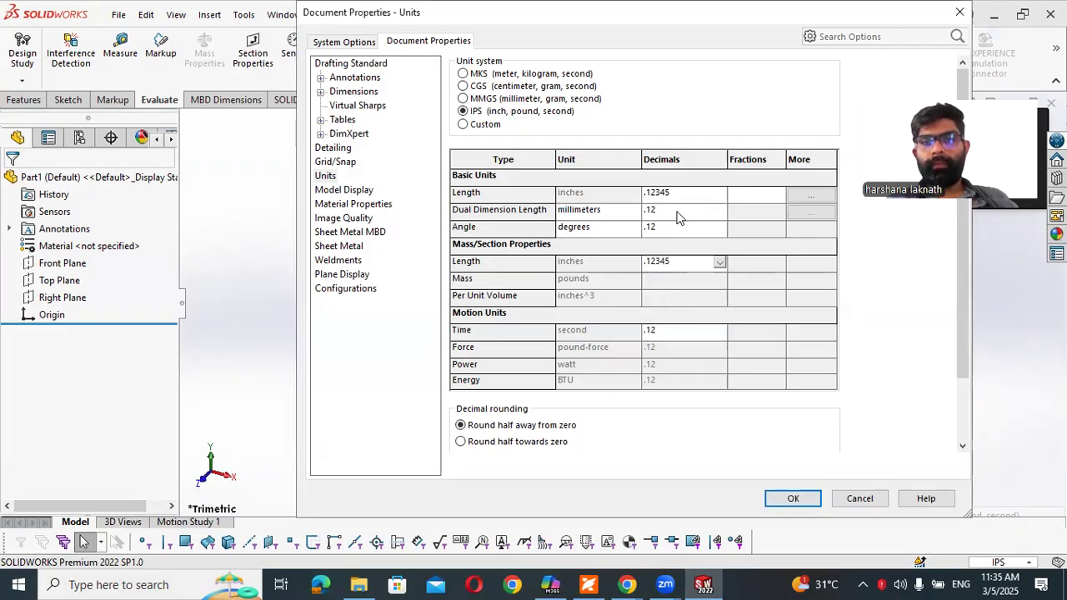
pyautogui.click(792, 500)
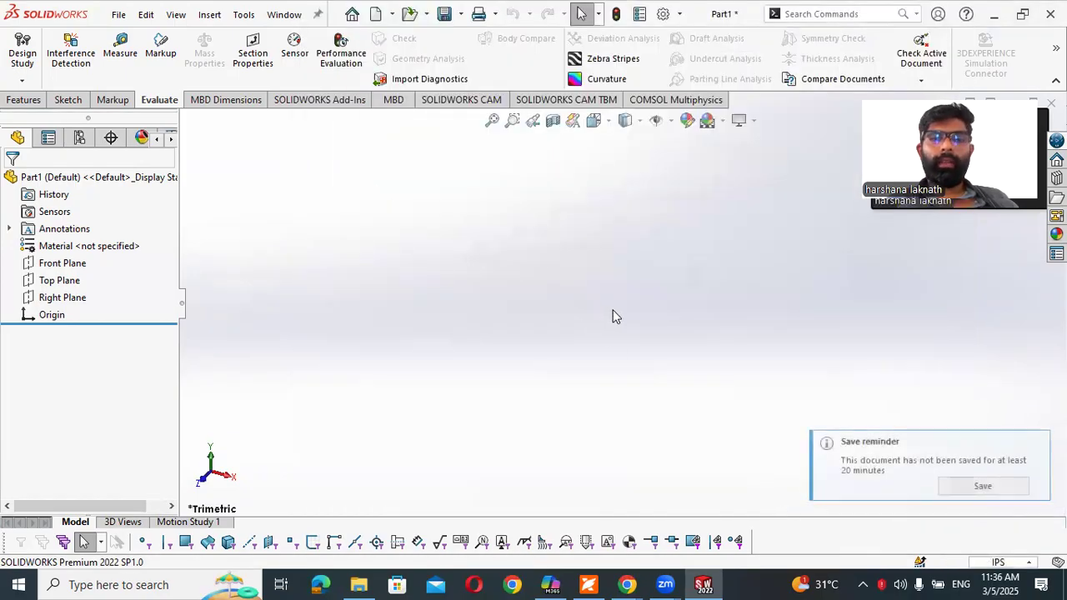
# Switch to the design workbook PDF, examine the thread table and the shaft sketch and extrusion instructions, and return to SOLIDWORKS
pyautogui.moveTo(635, 584)
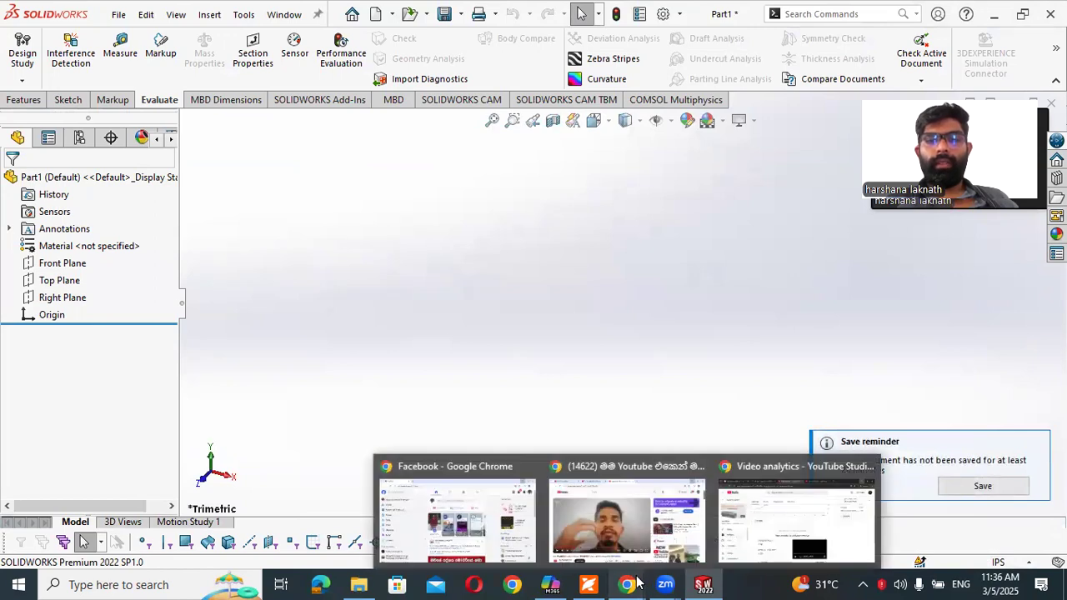
pyautogui.click(588, 584)
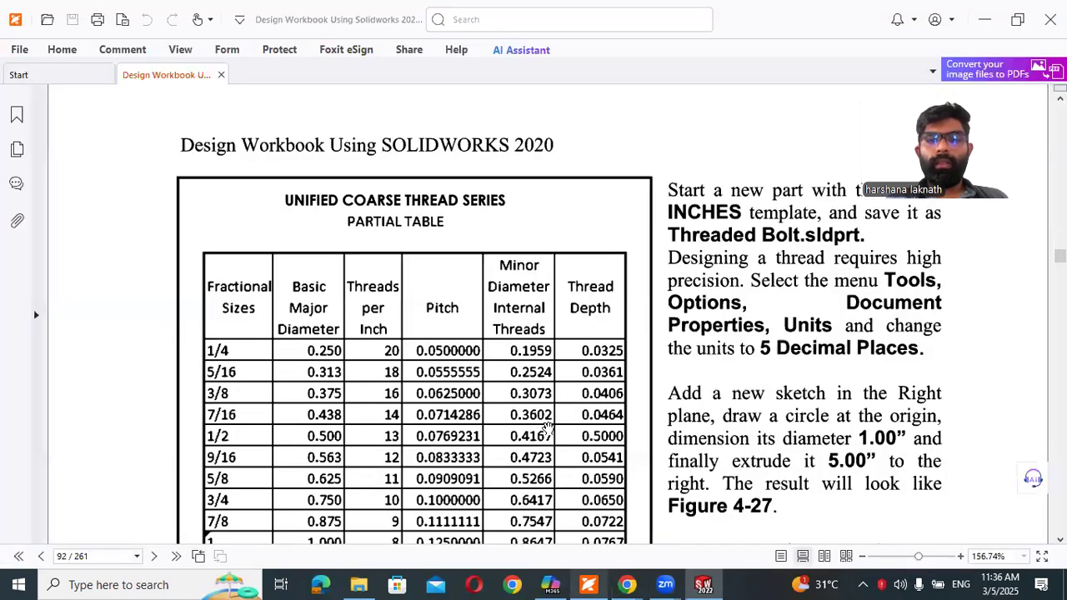
pyautogui.keyDown('ctrl'); pyautogui.scroll(2, 546, 426); pyautogui.keyUp('ctrl')
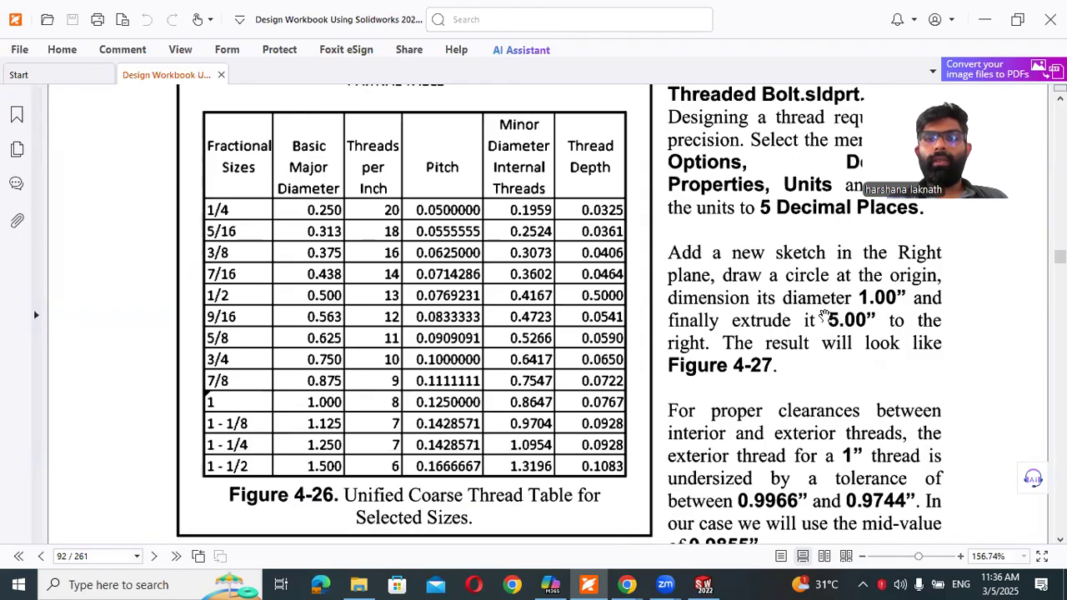
pyautogui.scroll(-2, 823, 315)
pyautogui.scroll(1, 822, 315)
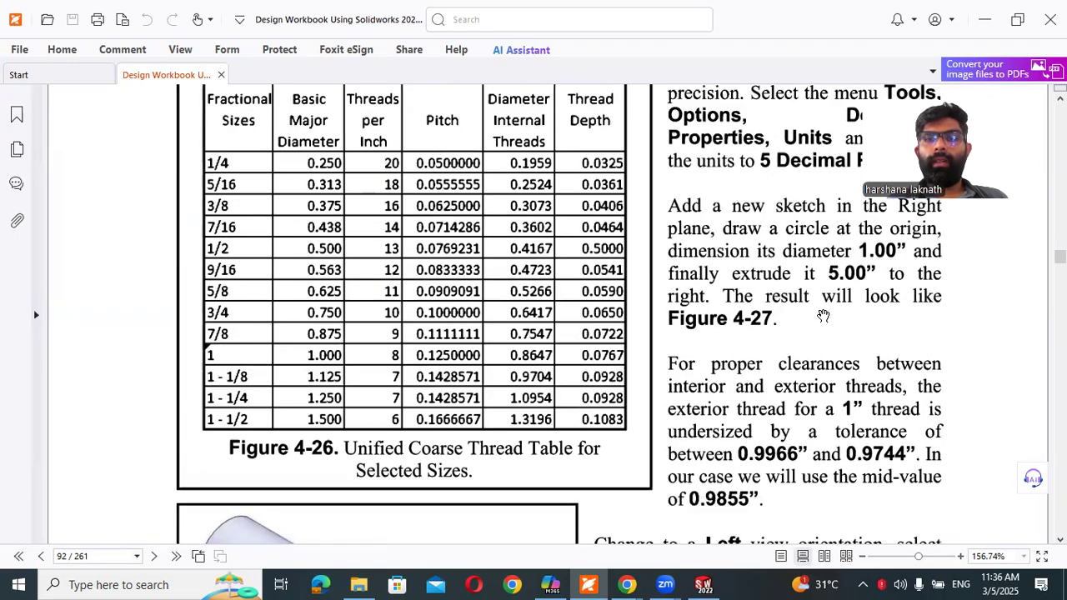
pyautogui.scroll(-6, 822, 315)
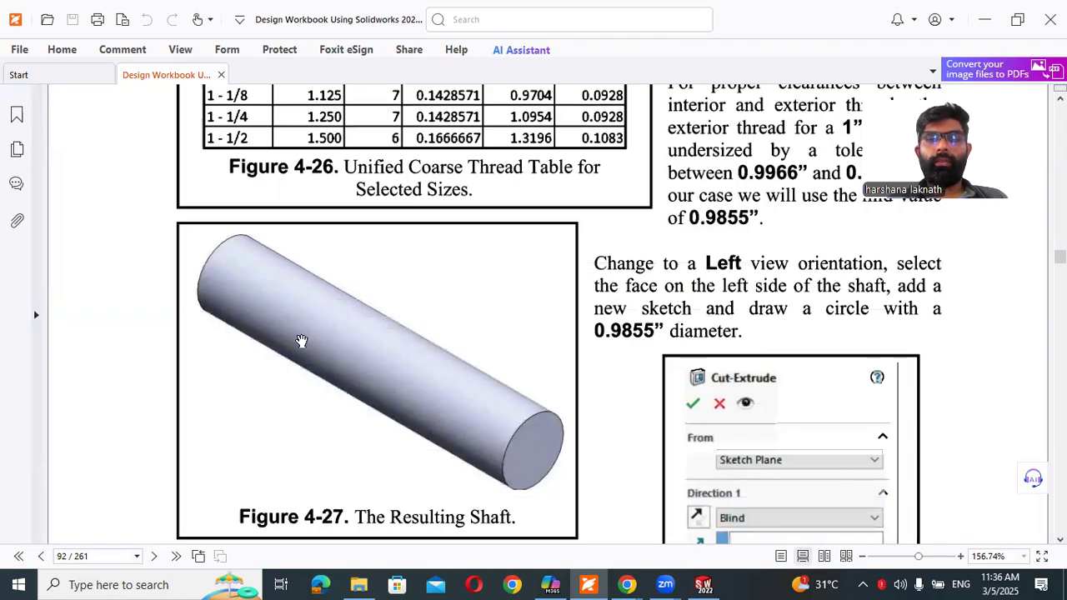
pyautogui.scroll(3, 301, 341)
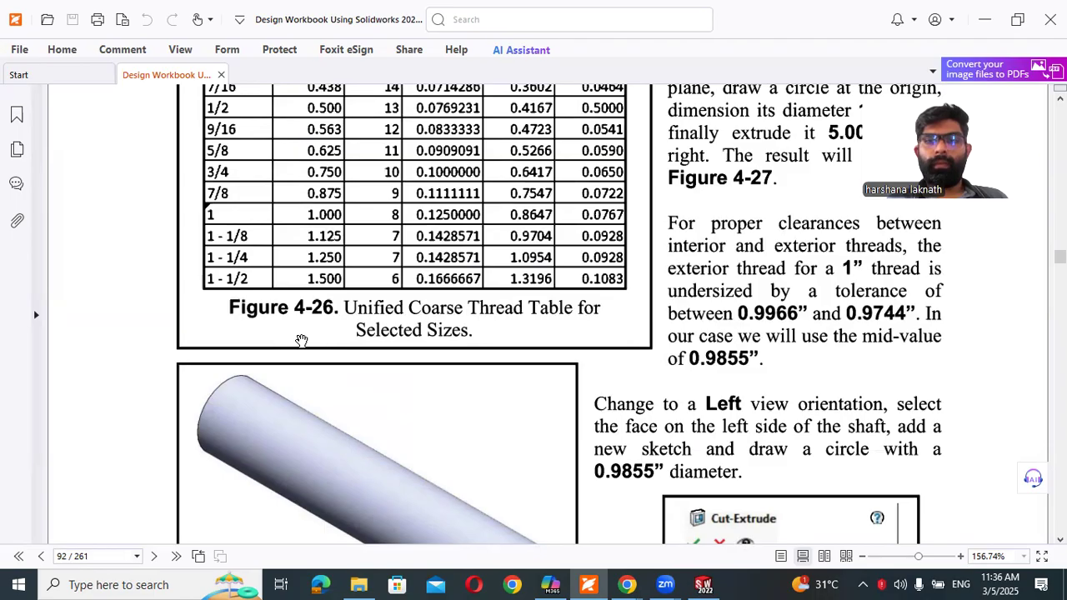
pyautogui.scroll(-1, 301, 340)
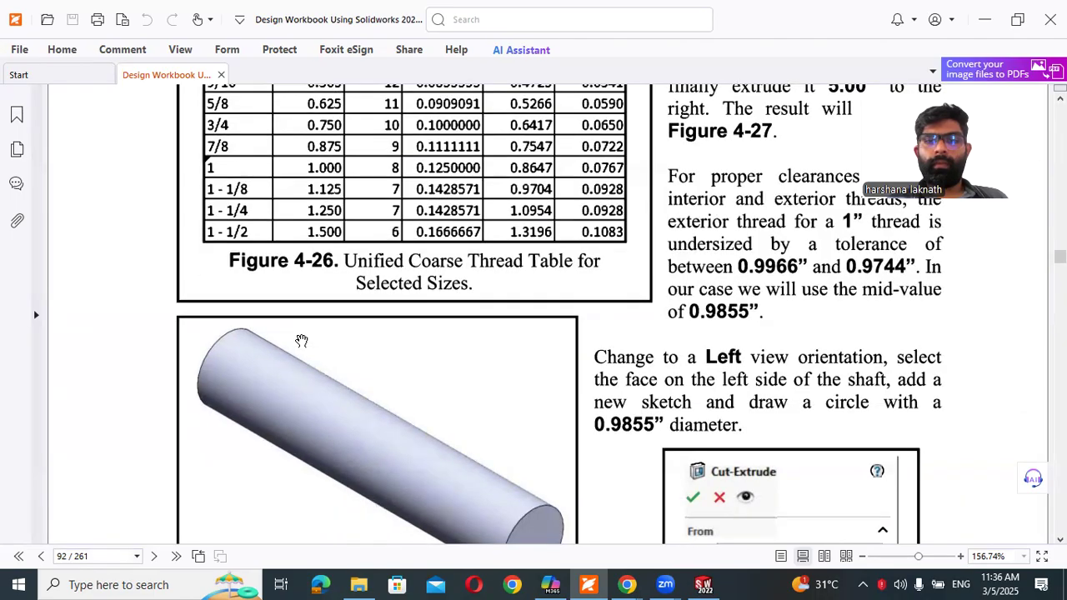
pyautogui.scroll(-1, 301, 341)
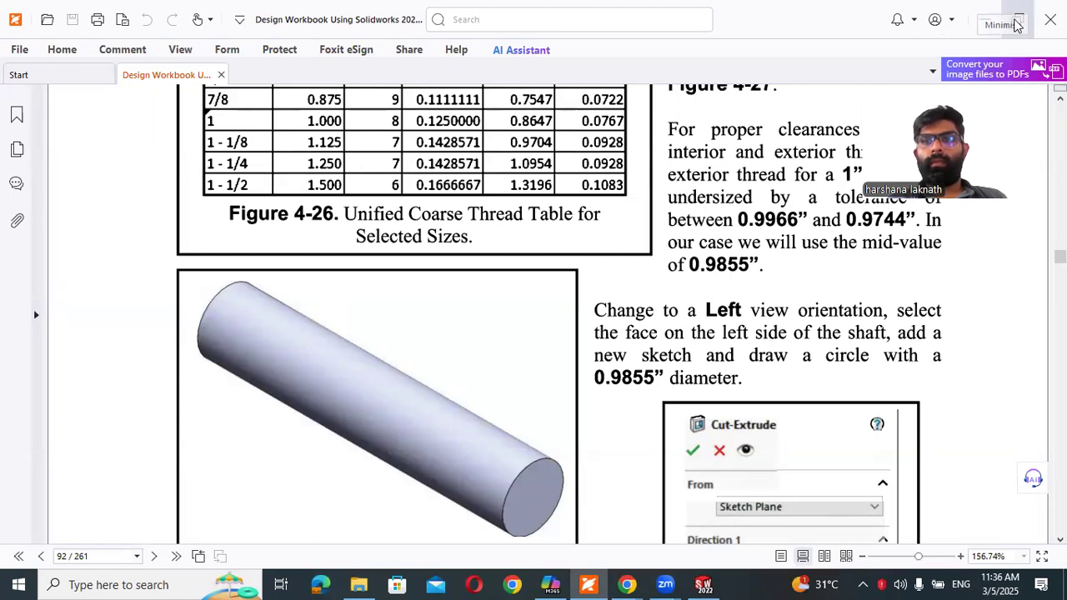
pyautogui.click(984, 19)
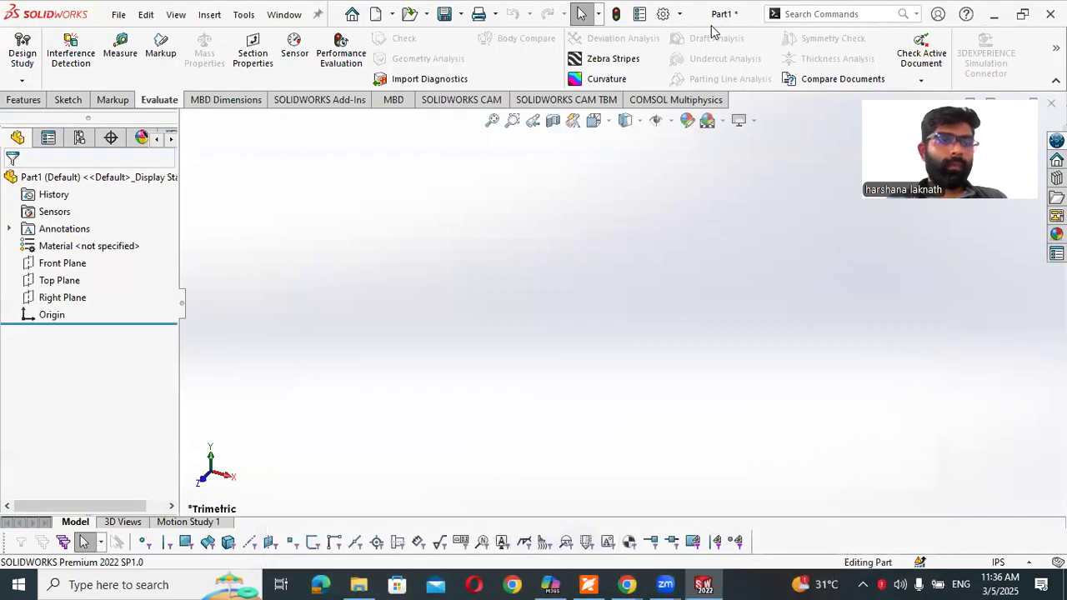
# Start a sketch on the Right Plane and draw a circle about 6.66 in in diameter centred on the origin
pyautogui.click(55, 298)
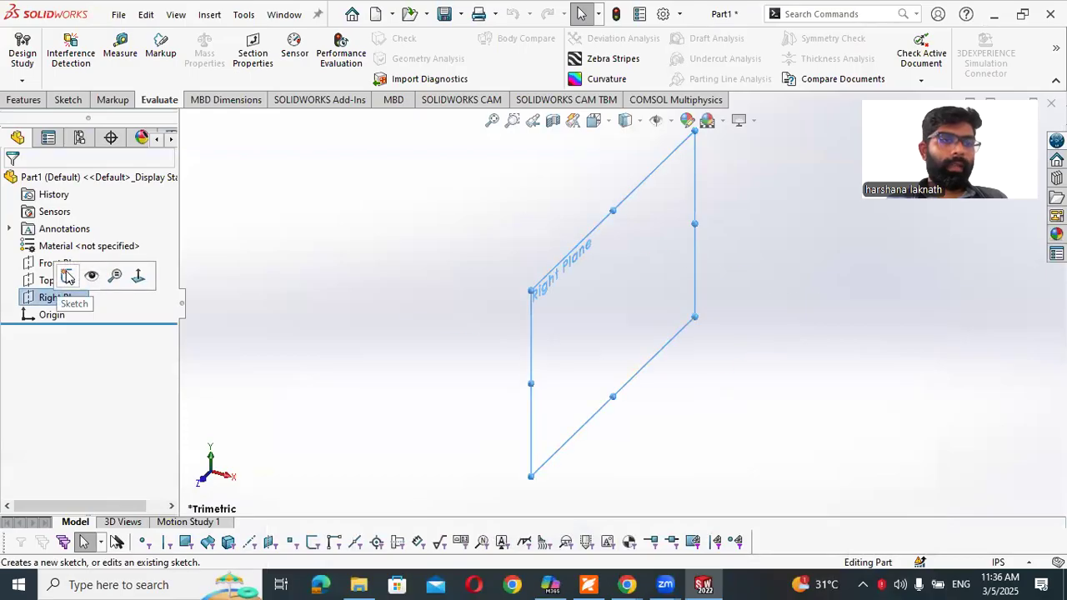
pyautogui.click(67, 278)
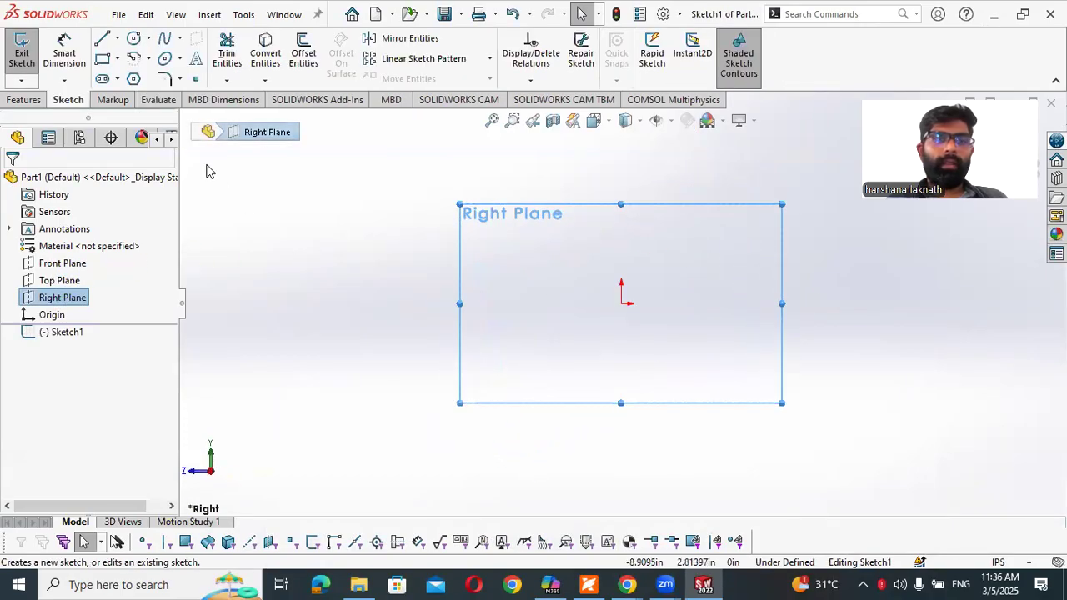
pyautogui.click(134, 39)
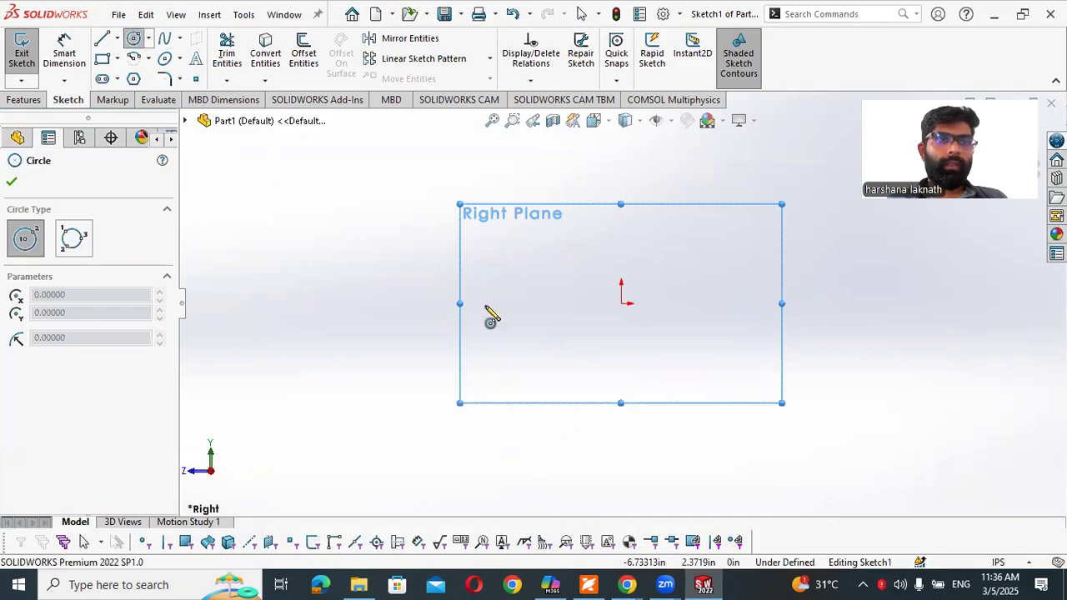
pyautogui.click(621, 305)
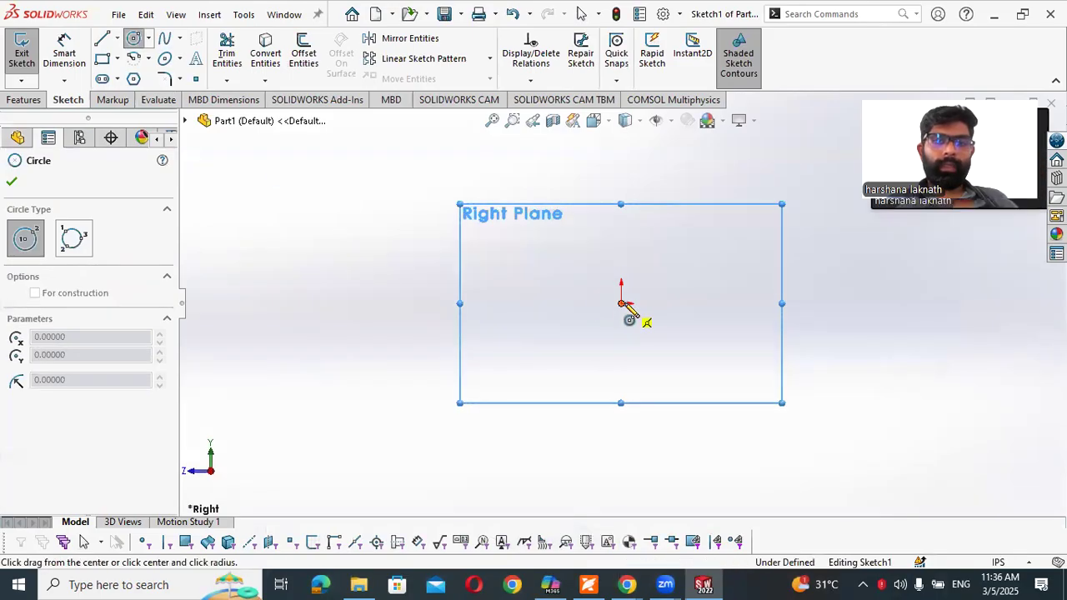
pyautogui.click(472, 300)
# Dimension the circle's diameter and set it to 1 in
pyautogui.moveTo(387, 291); pyautogui.dragTo(389, 195, button='right')
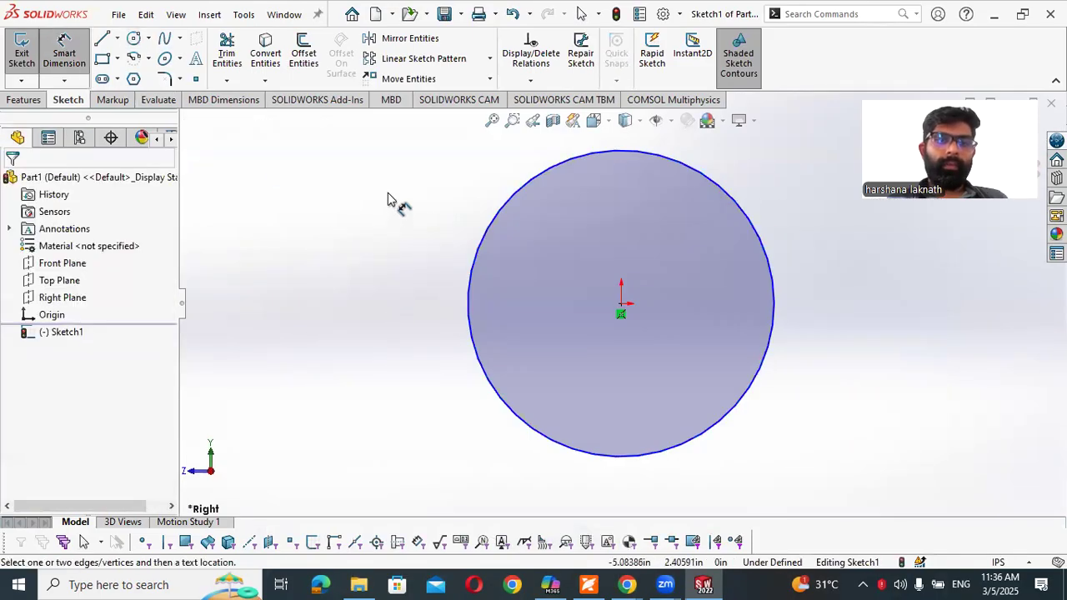
pyautogui.click(477, 257)
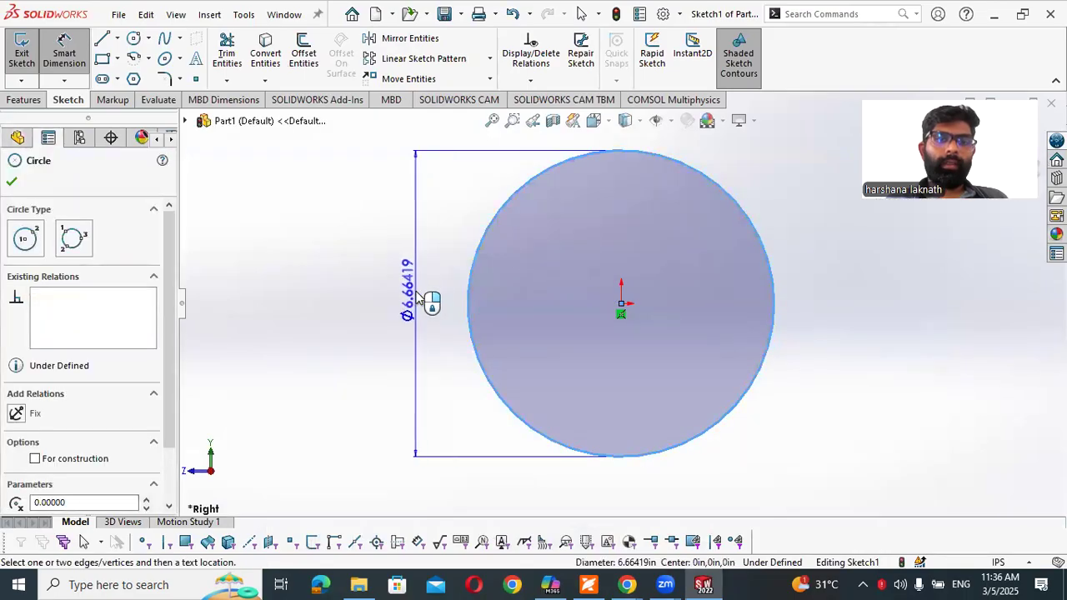
pyautogui.click(417, 292)
pyautogui.press('Return')
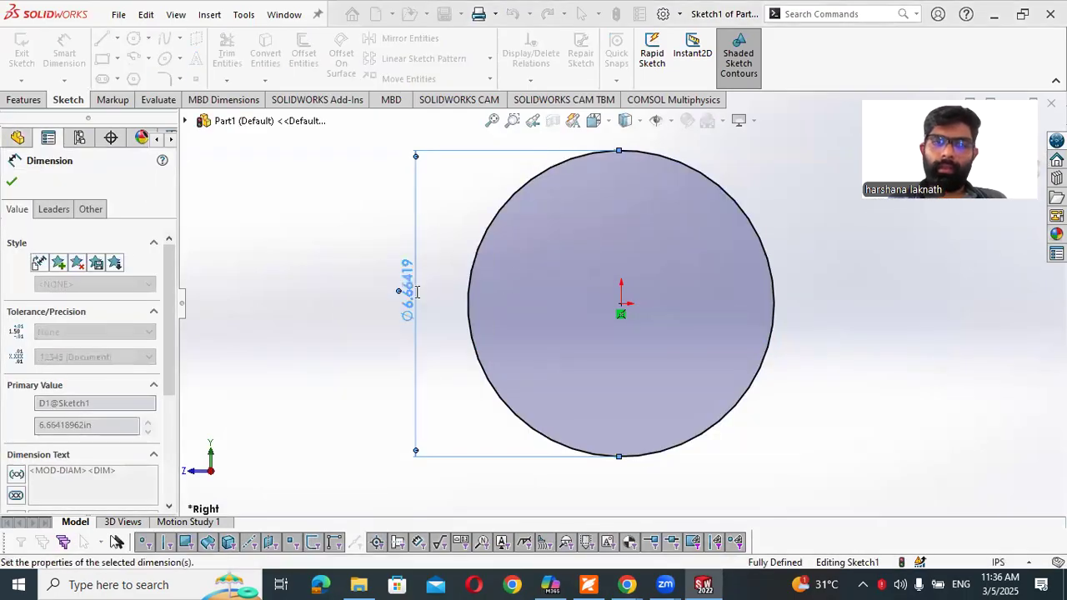
pyautogui.doubleClick(409, 292)
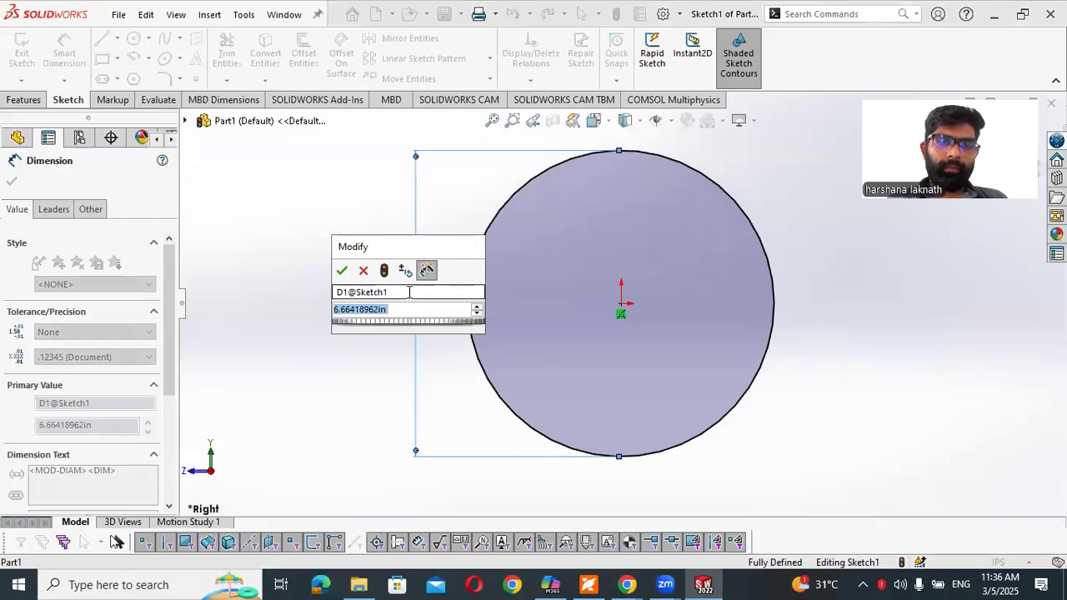
pyautogui.write('1')
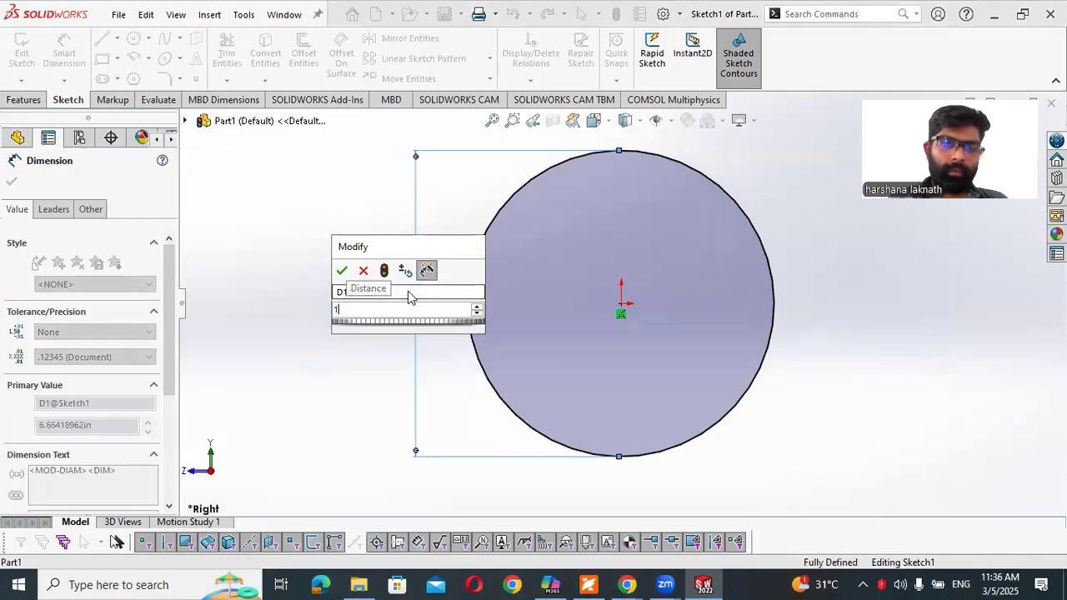
pyautogui.press('Return')
# Move the diameter dimension close beside the circle
pyautogui.scroll(2, 627, 302)
pyautogui.scroll(-8, 618, 297)
pyautogui.scroll(2, 493, 303)
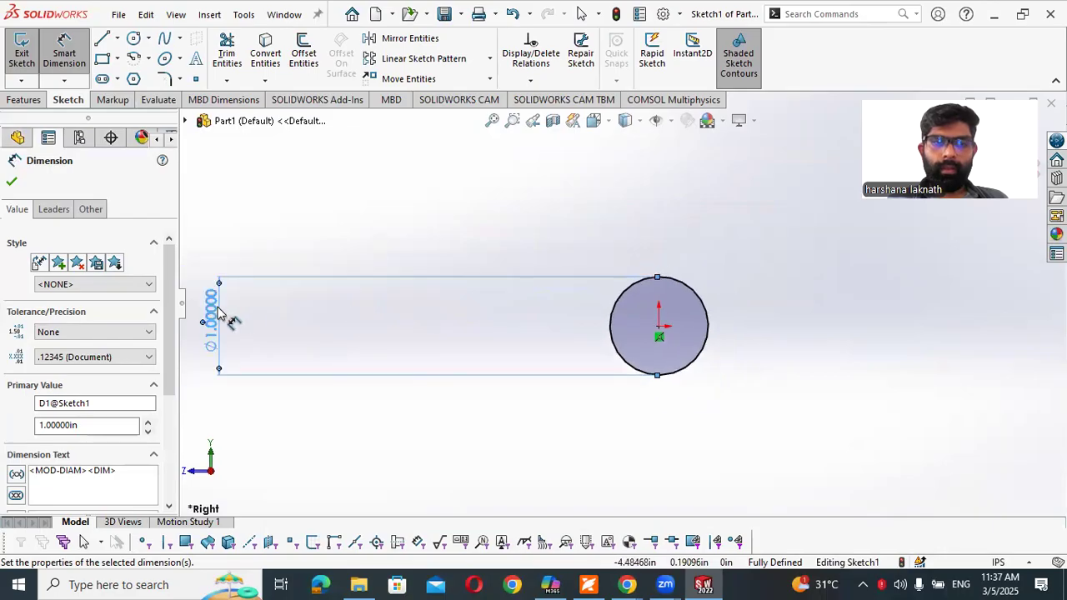
pyautogui.click(363, 307)
pyautogui.moveTo(219, 338); pyautogui.dragTo(592, 334)
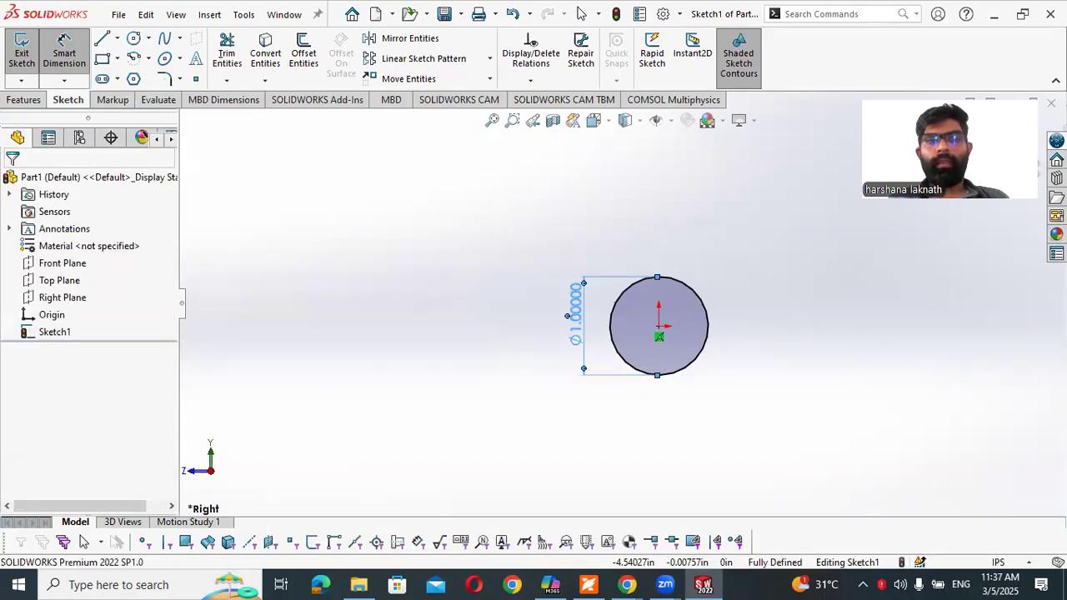
# Extrude the circle as a blind boss 5 in long to form the shaft
pyautogui.click(20, 100)
pyautogui.click(28, 55)
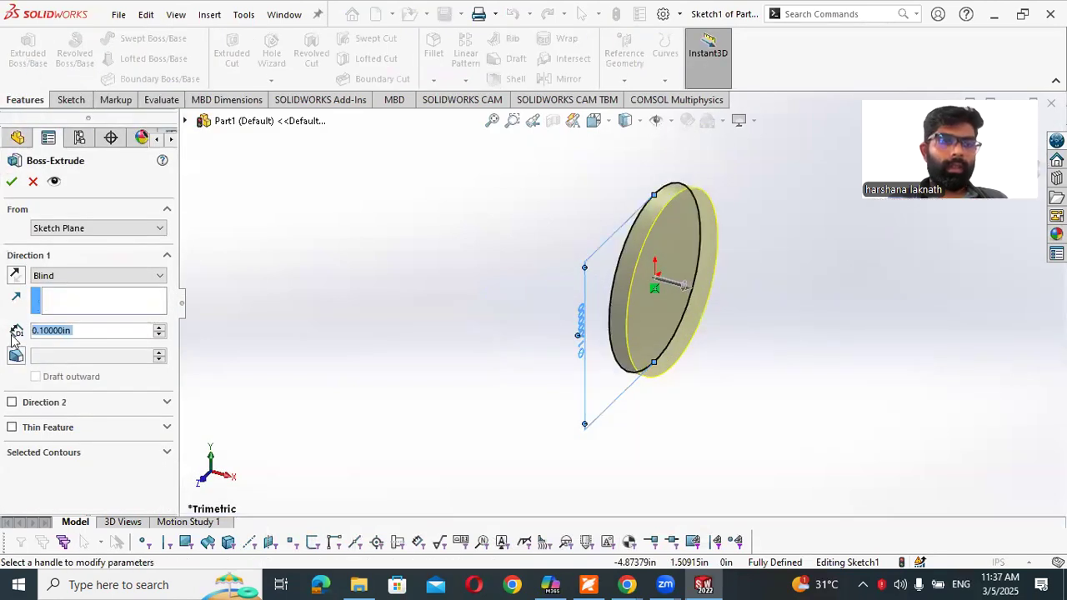
pyautogui.write('5')
pyautogui.press('Return')
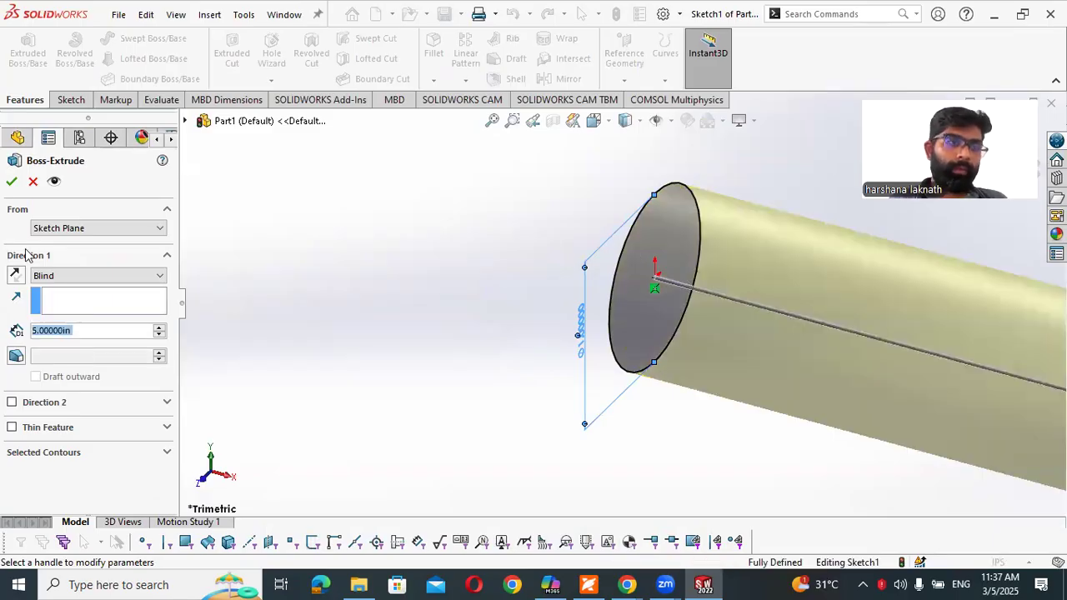
pyautogui.click(12, 181)
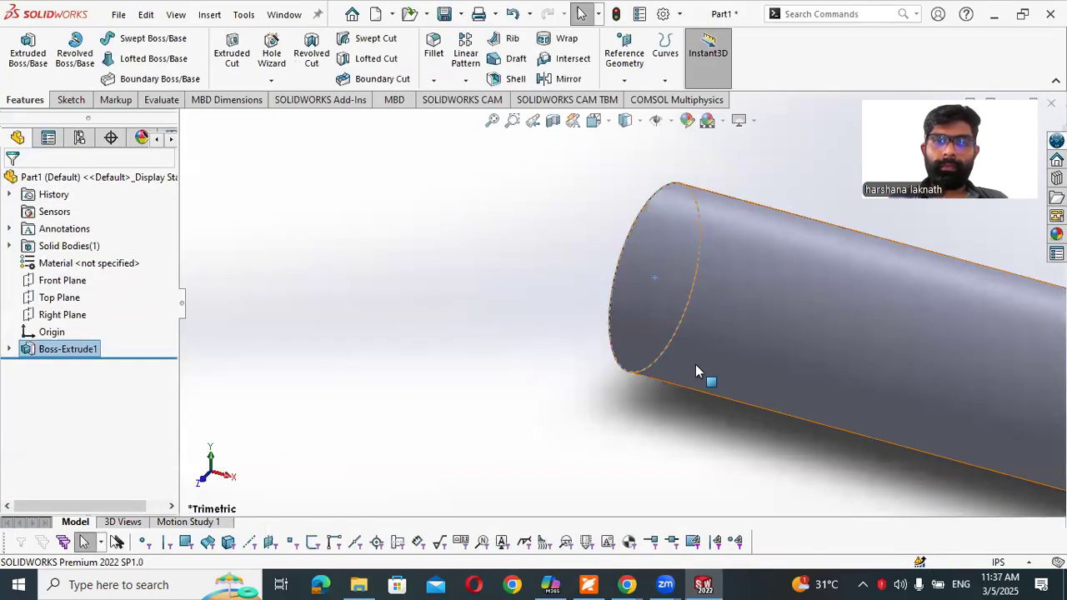
pyautogui.scroll(4, 697, 366)
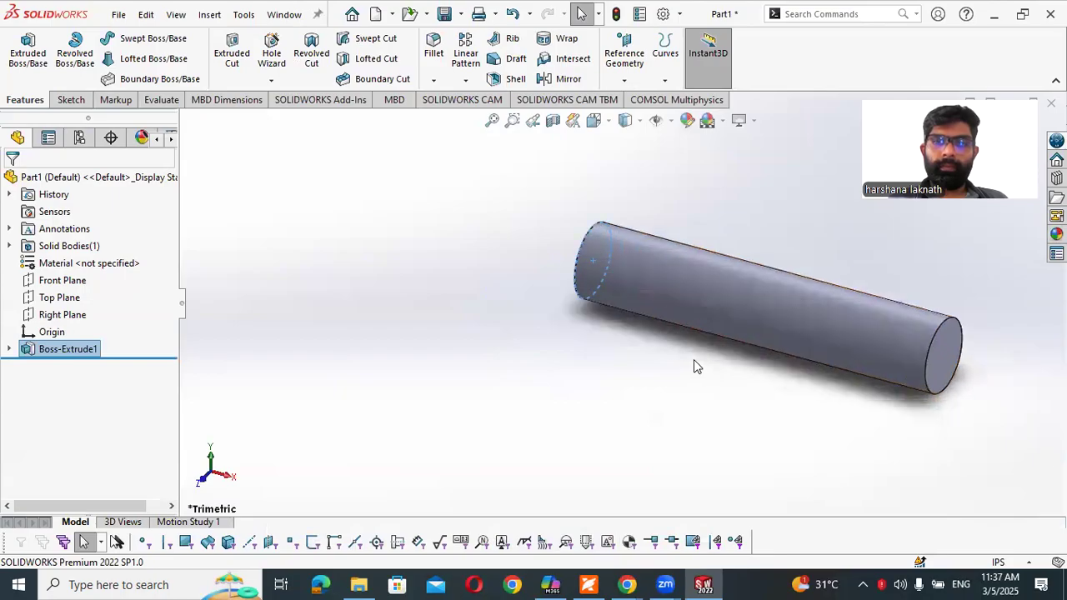
# Switch to the design workbook PDF, examine the thread clearance and end-face sketch instructions, and return to SOLIDWORKS
pyautogui.click(588, 584)
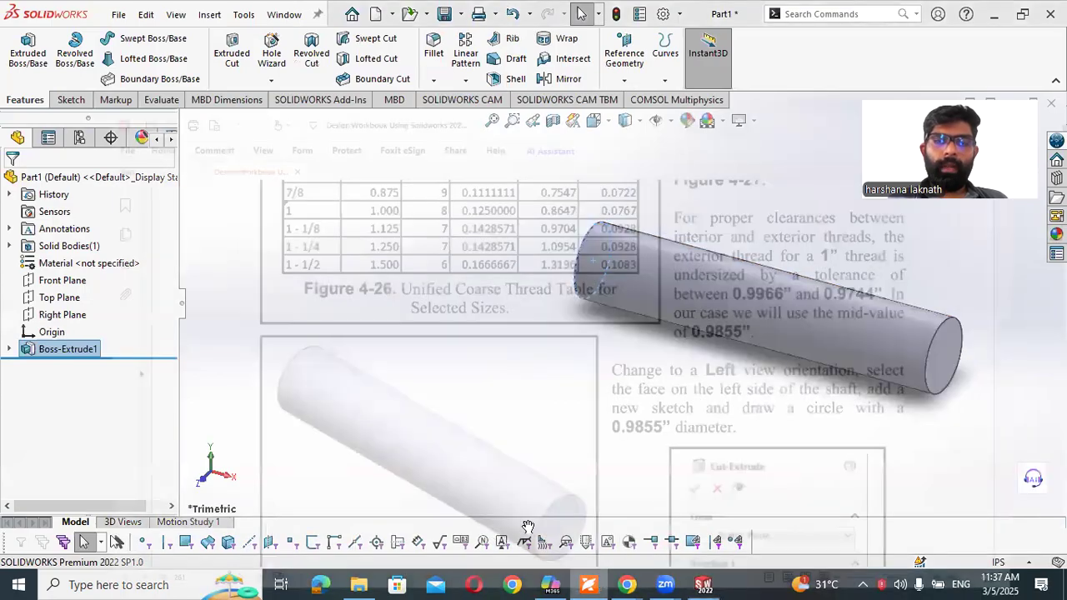
pyautogui.scroll(5, 835, 337)
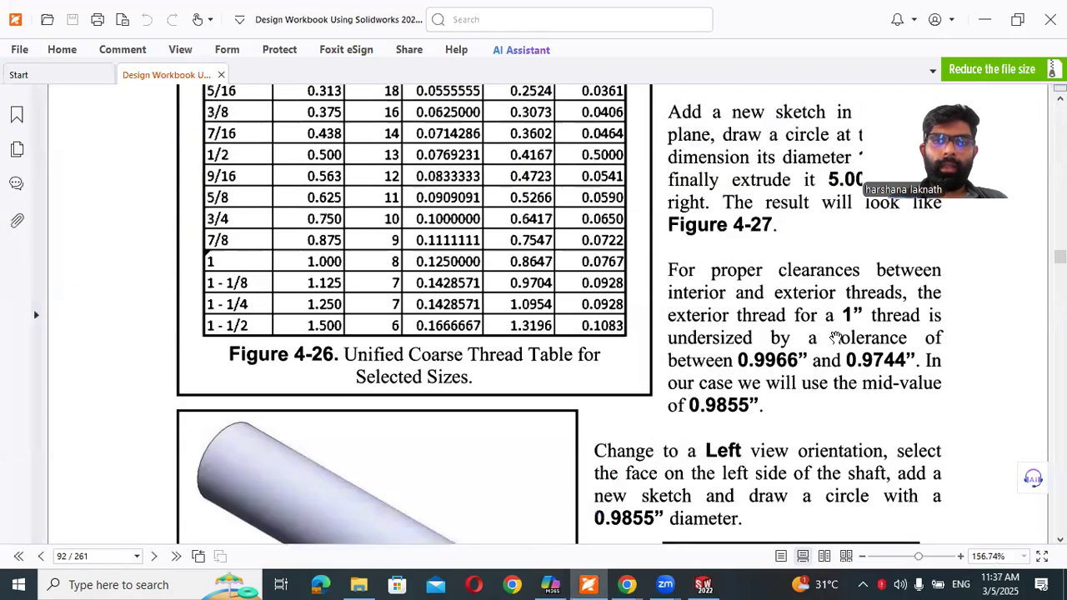
pyautogui.scroll(-1, 836, 337)
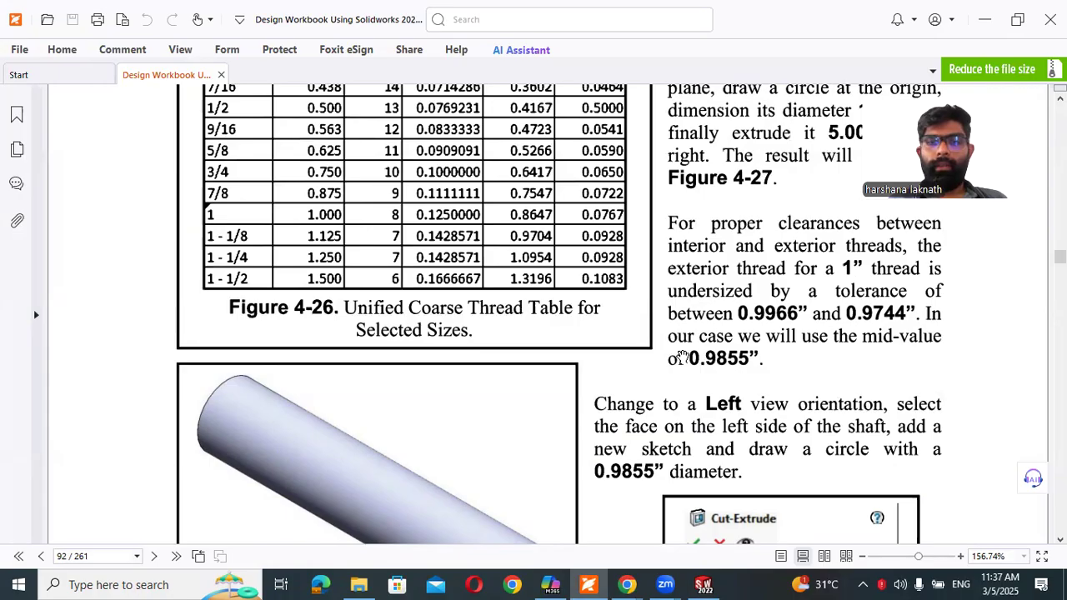
pyautogui.scroll(-2, 683, 356)
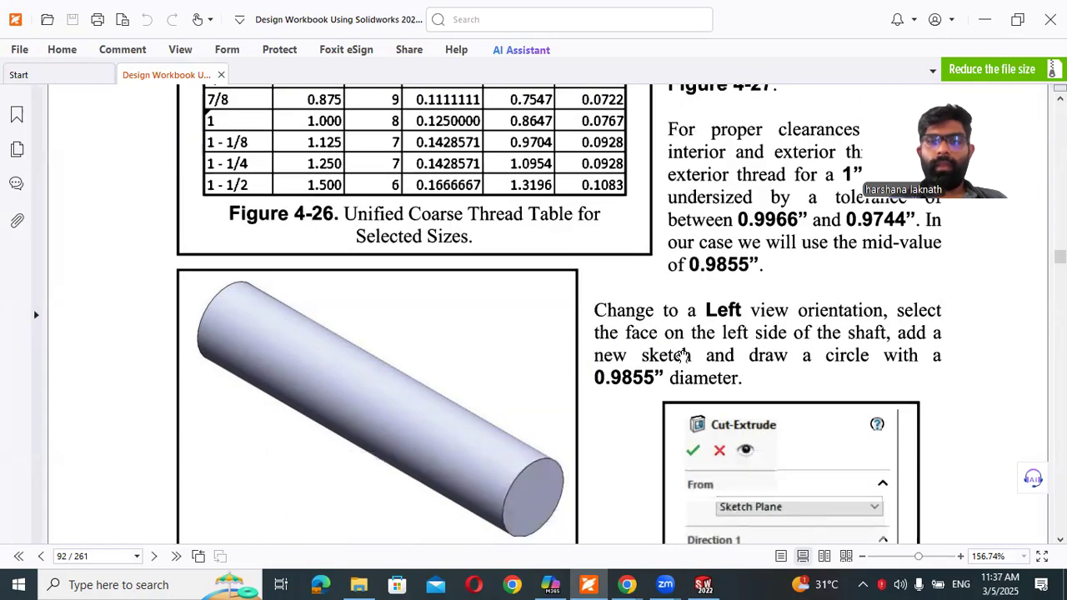
pyautogui.scroll(-1, 683, 356)
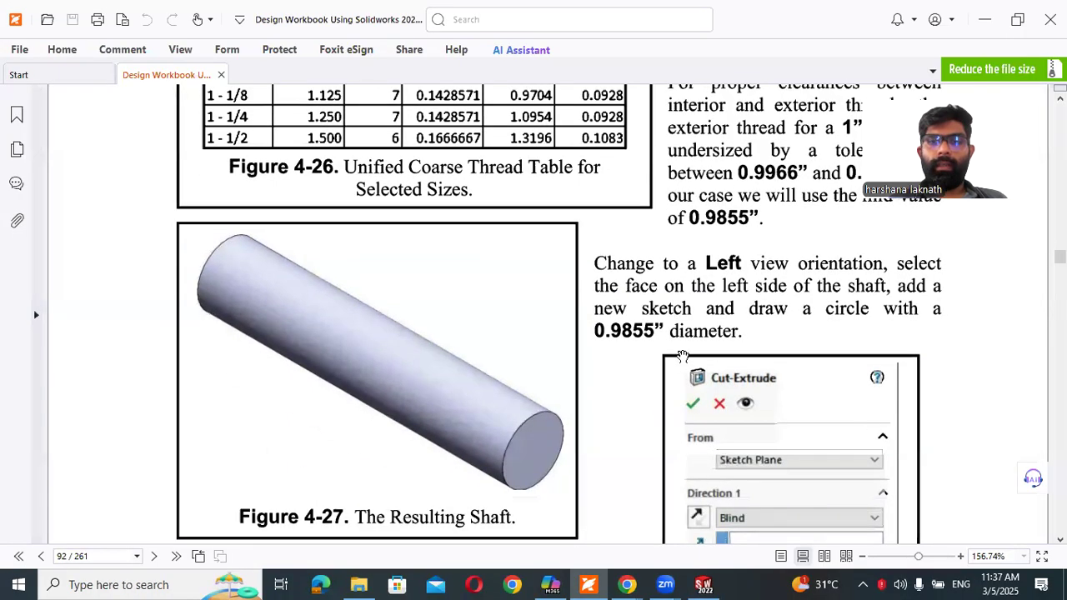
pyautogui.scroll(-1, 683, 355)
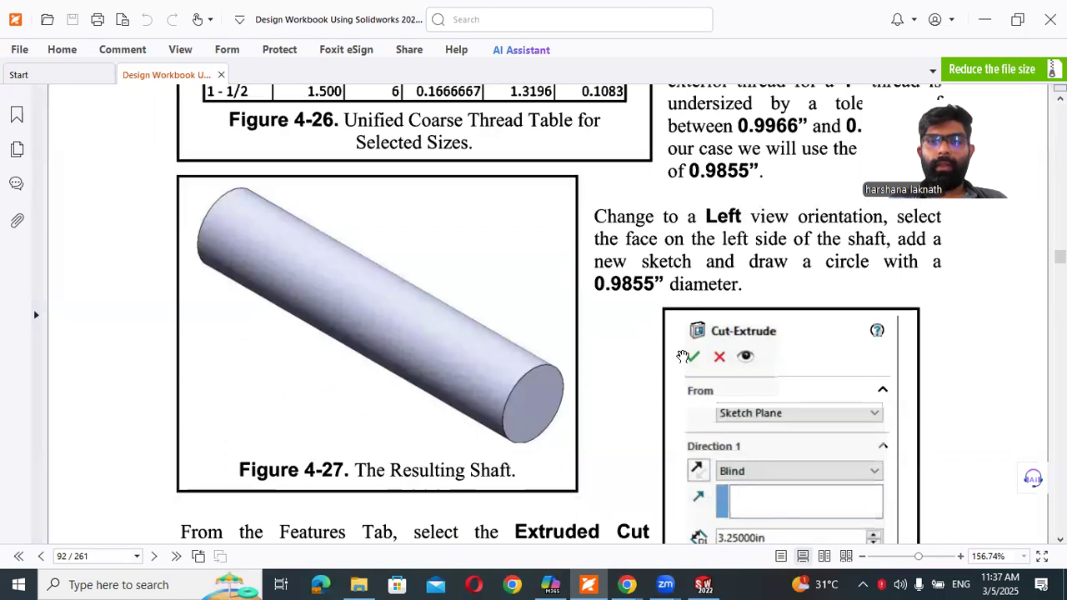
pyautogui.scroll(-1, 682, 355)
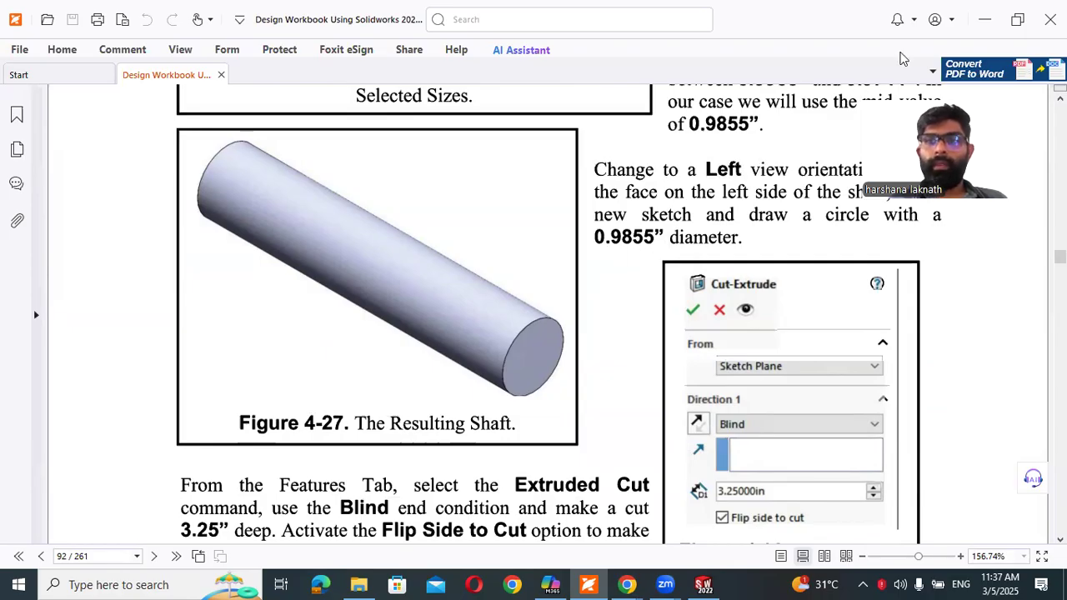
pyautogui.click(984, 20)
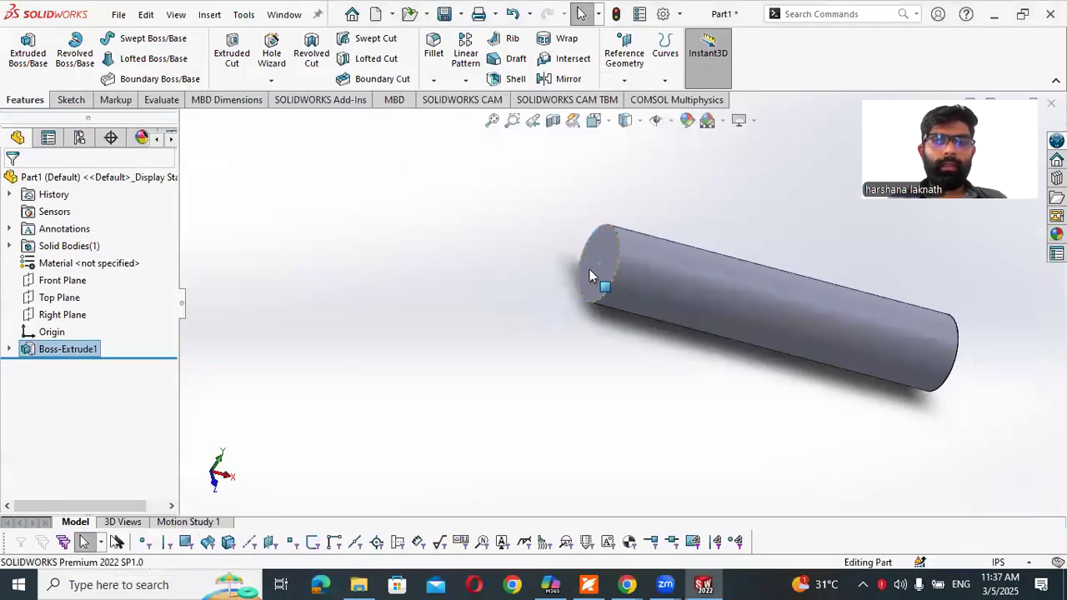
# Start a sketch on the shaft's end face at the origin and draw a circle about 0.645 in in diameter centred on the origin
pyautogui.click(589, 271)
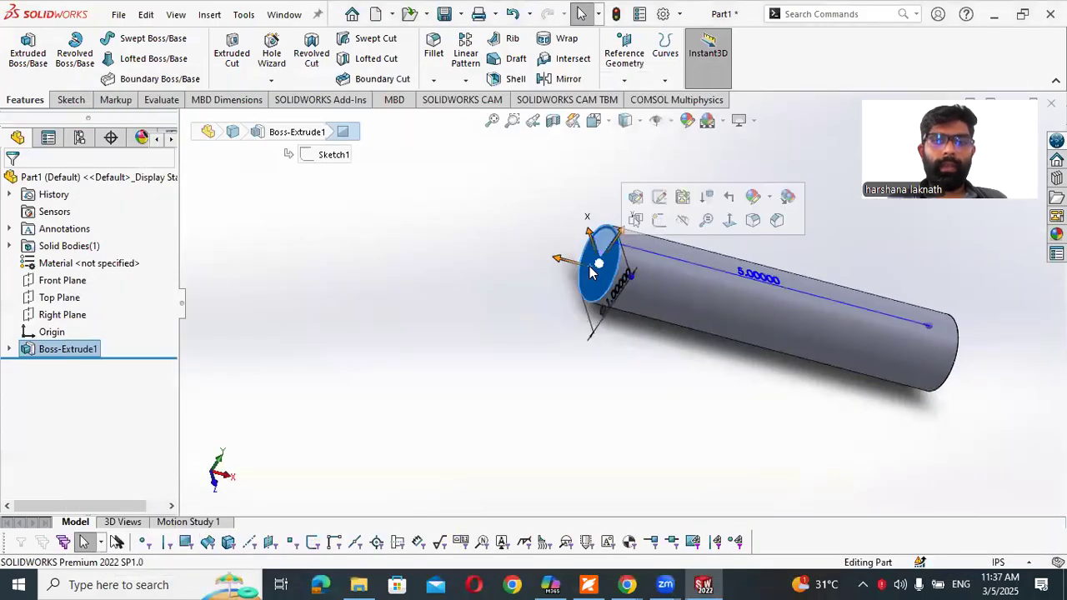
pyautogui.click(654, 226)
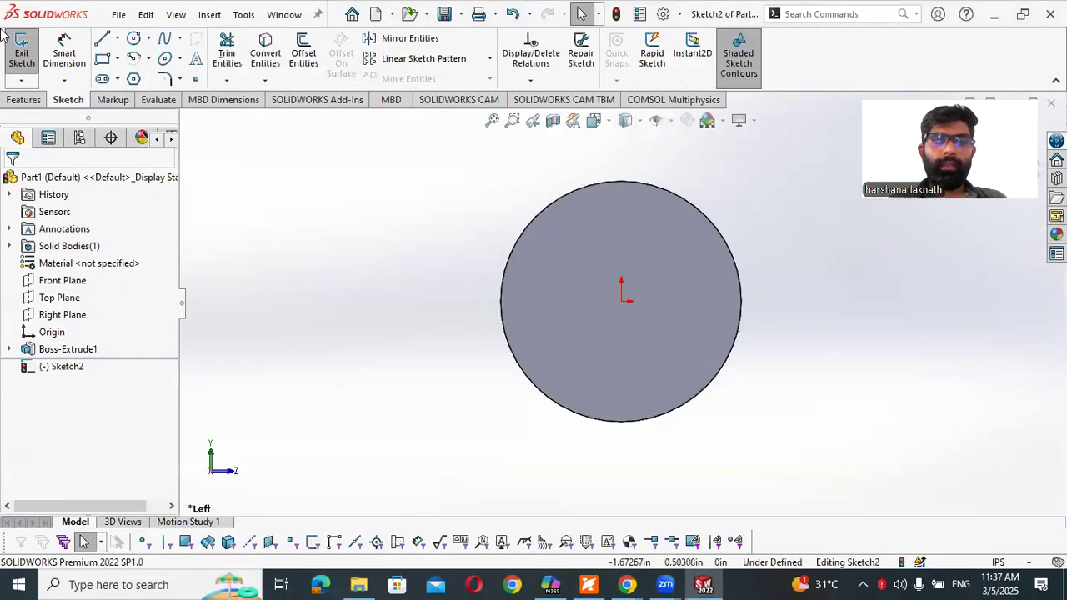
pyautogui.moveTo(278, 253); pyautogui.dragTo(352, 290, button='right')
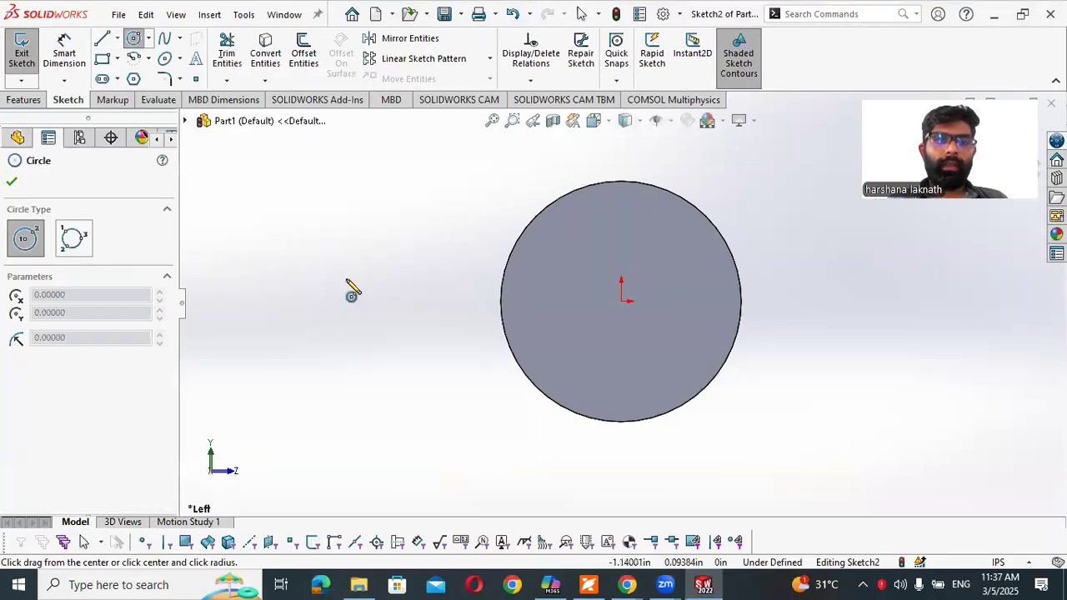
pyautogui.click(621, 300)
pyautogui.click(544, 280)
# Dimension the inner circle's diameter and set it to 0.9855 in
pyautogui.moveTo(405, 310); pyautogui.dragTo(380, 220, button='right')
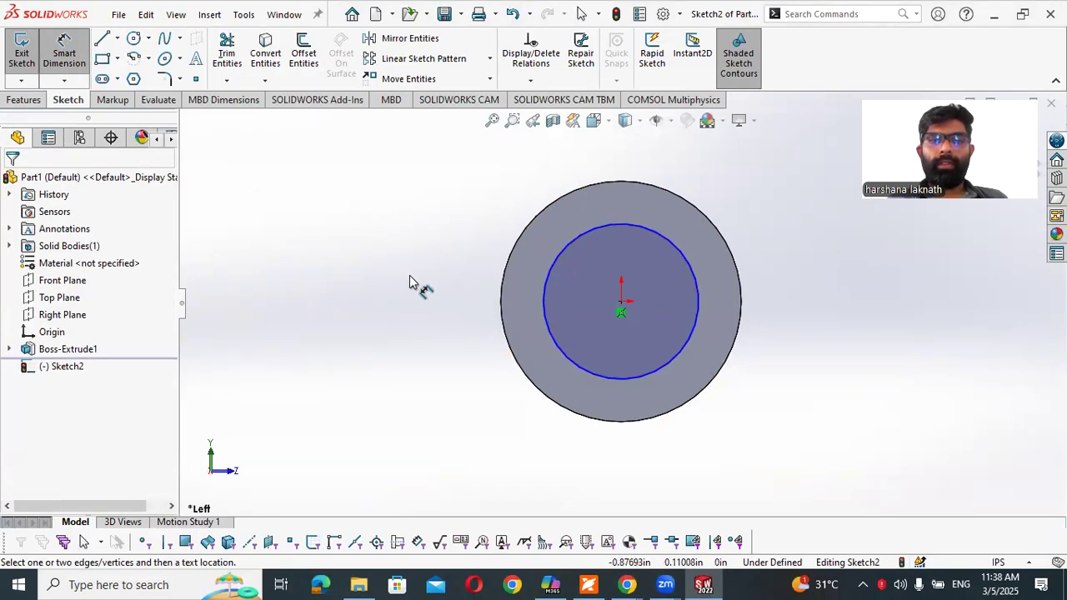
pyautogui.moveTo(410, 282); pyautogui.dragTo(486, 281, button='right')
pyautogui.moveTo(430, 260); pyautogui.dragTo(431, 202, button='right')
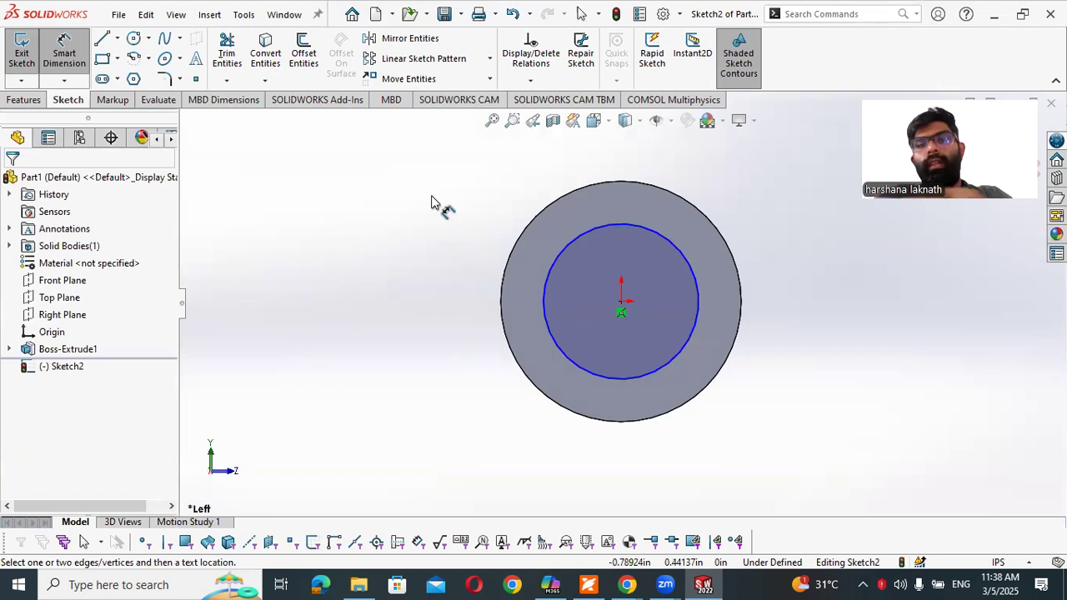
pyautogui.click(546, 344)
pyautogui.click(459, 337)
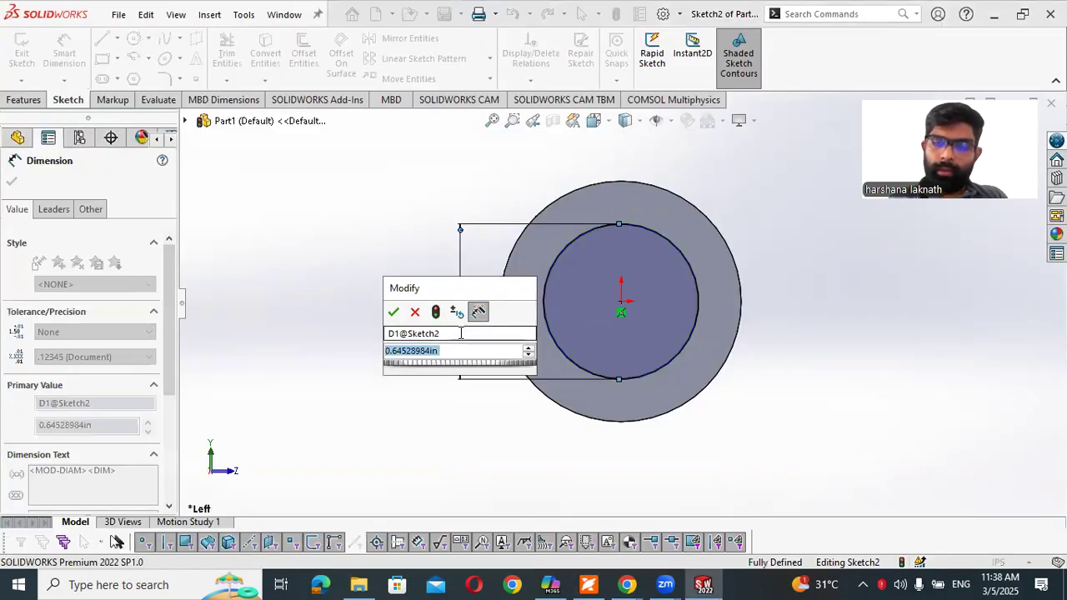
pyautogui.write('0.')
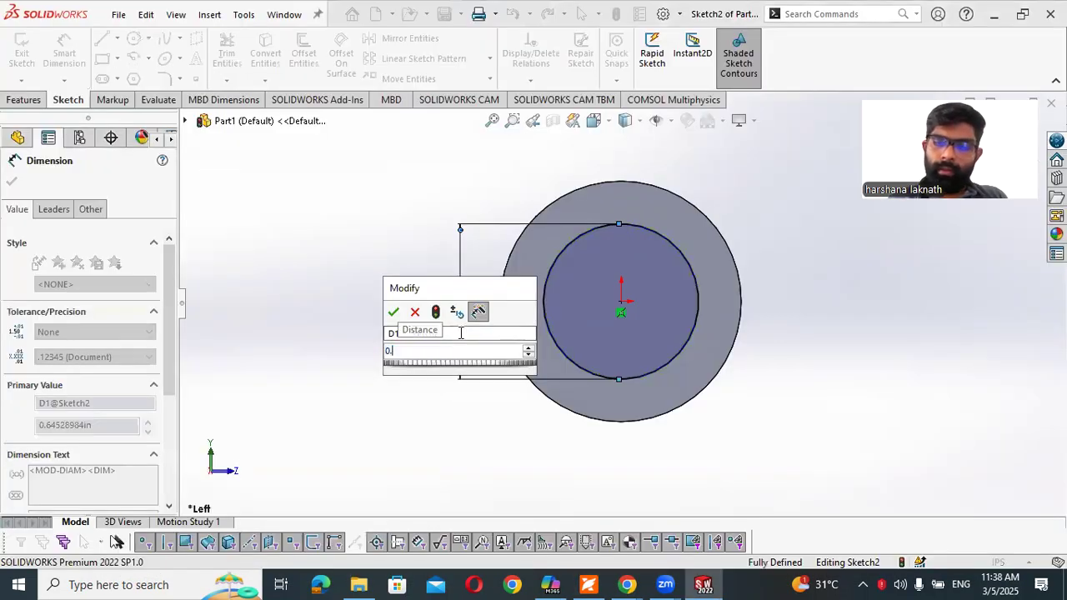
pyautogui.write('9855')
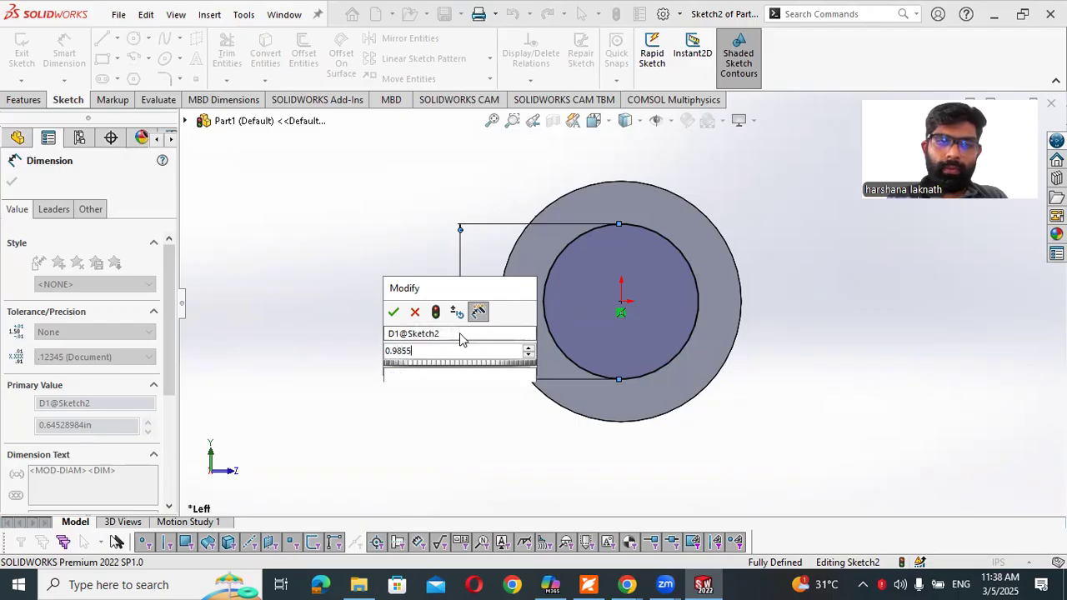
pyautogui.press('Return')
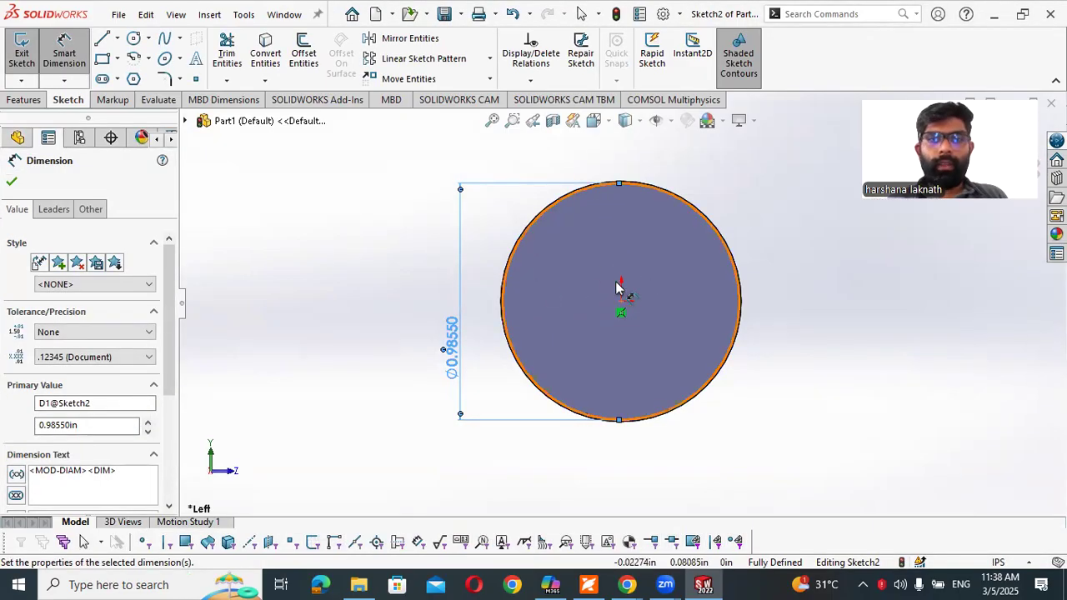
# Switch to the workbook PDF, examine the Extruded Cut instructions, and return to SOLIDWORKS
pyautogui.hotkey('alt', 'Tab')
pyautogui.scroll(-3, 511, 286)
pyautogui.scroll(-4, 512, 285)
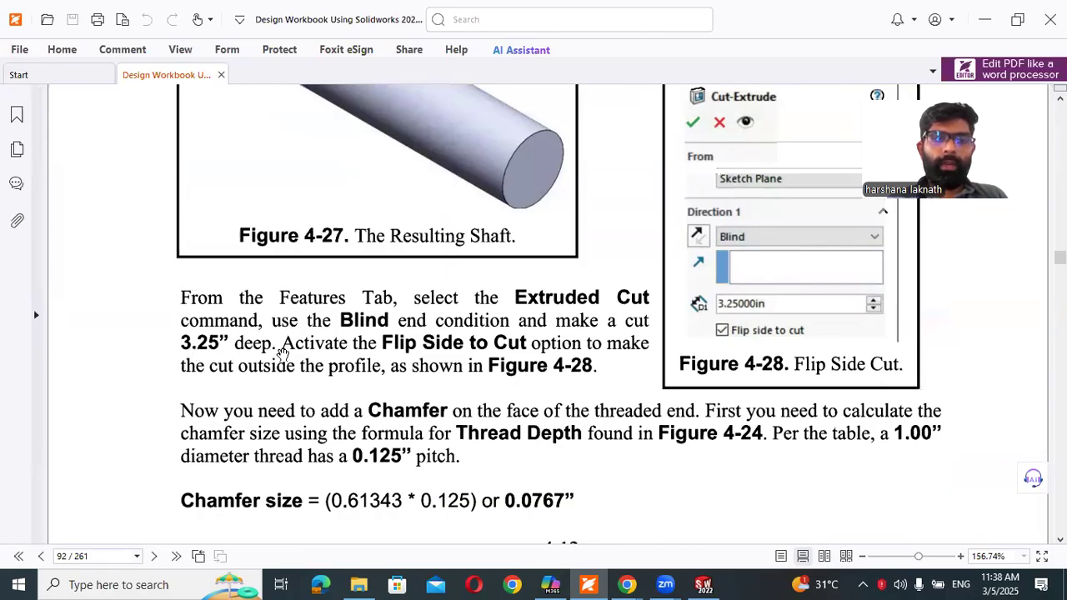
pyautogui.hotkey('alt', 'Tab')
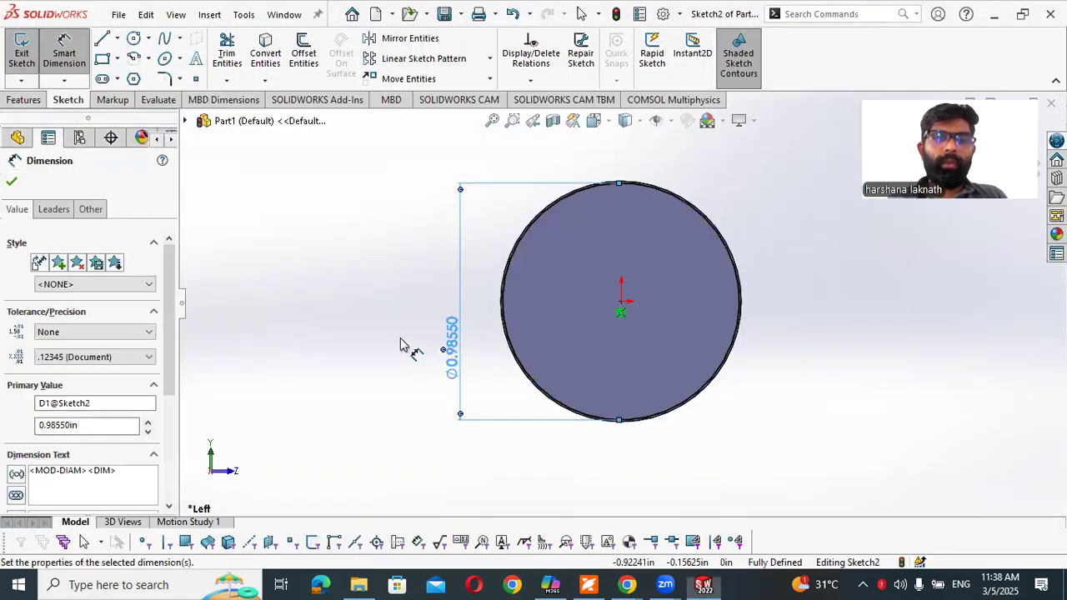
# Make a blind extruded cut 3.25 in deep from the circle sketch, with Flip side to cut enabled to remove material outside the profile
pyautogui.scroll(-3, 519, 270)
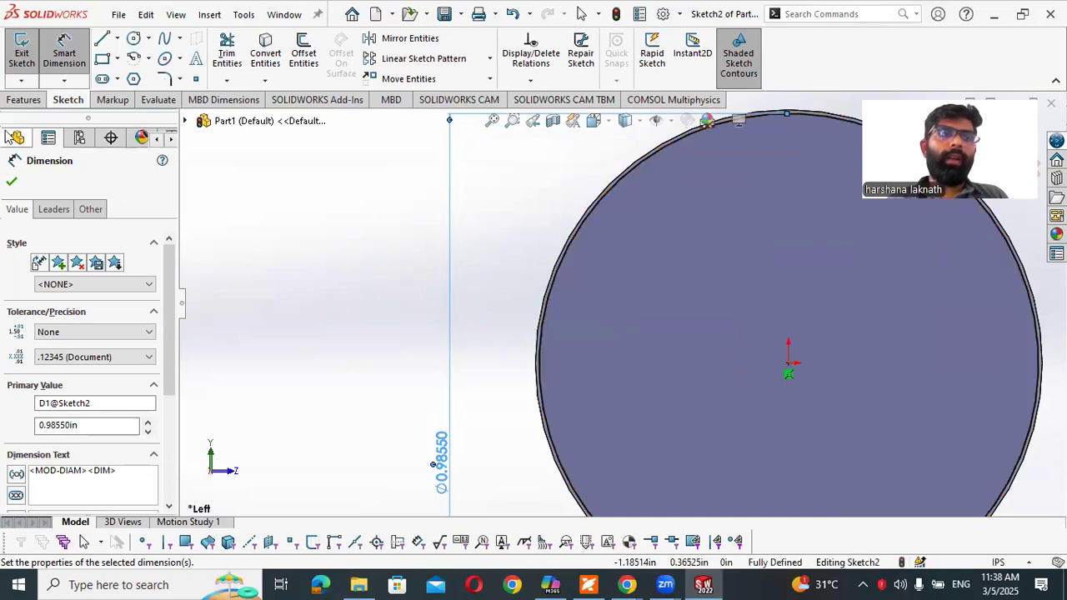
pyautogui.click(12, 101)
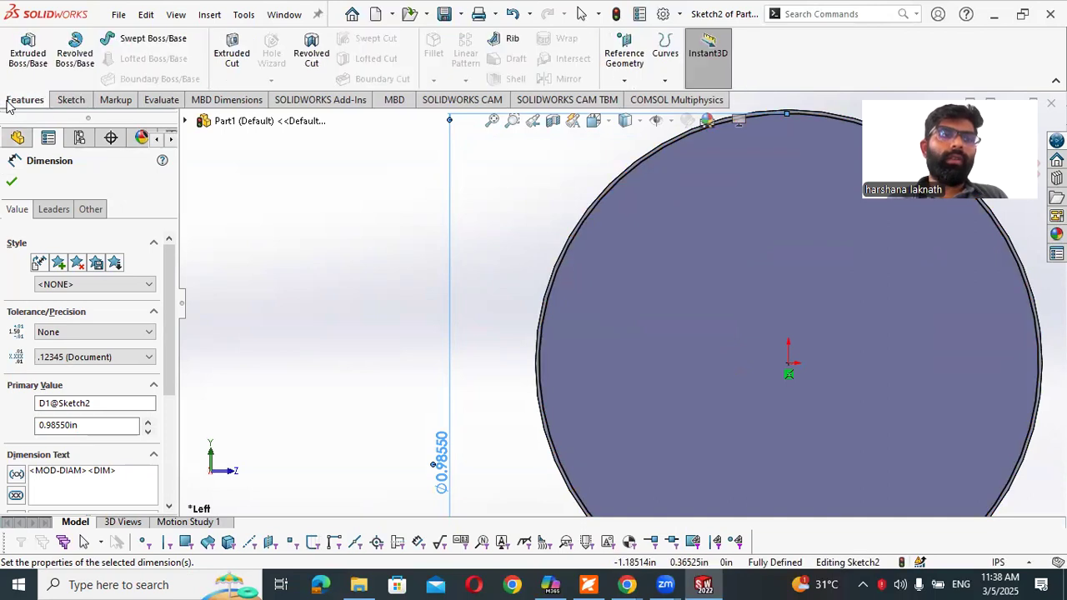
pyautogui.click(47, 72)
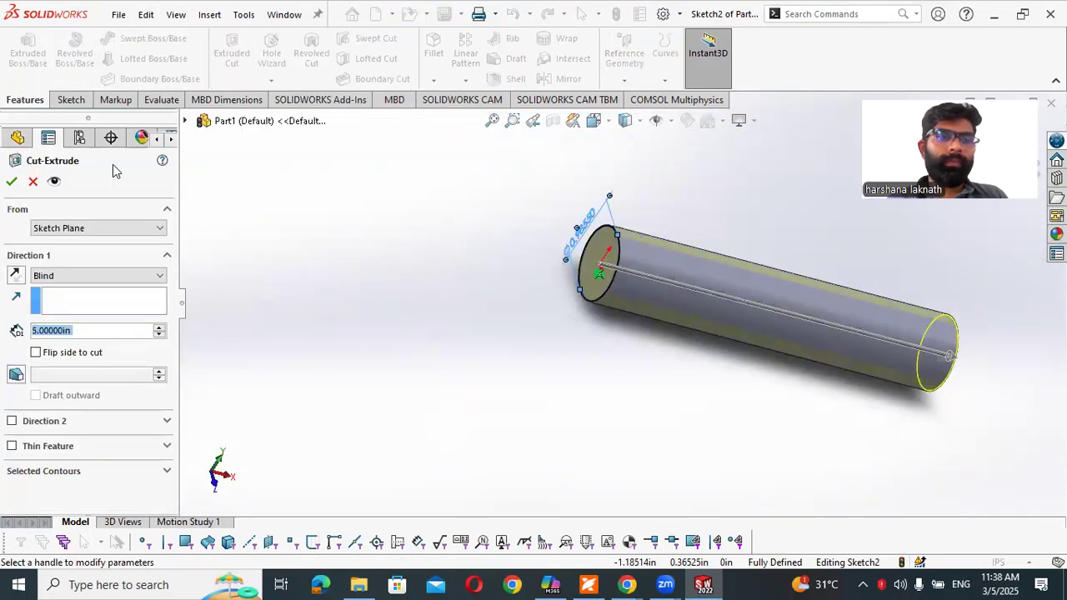
pyautogui.click(35, 353)
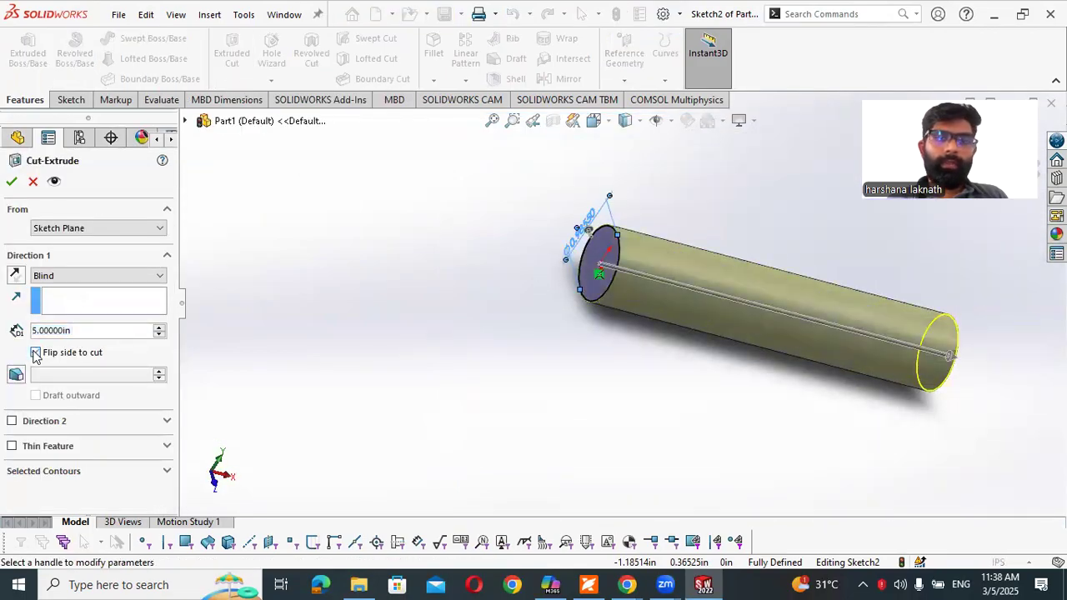
pyautogui.click(107, 330)
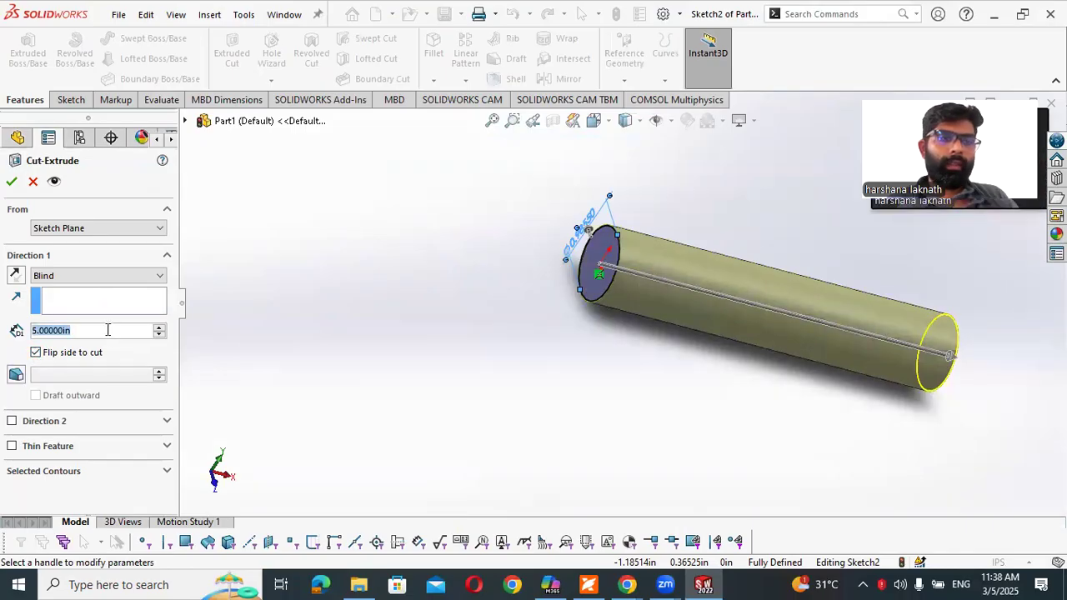
pyautogui.write('3.25')
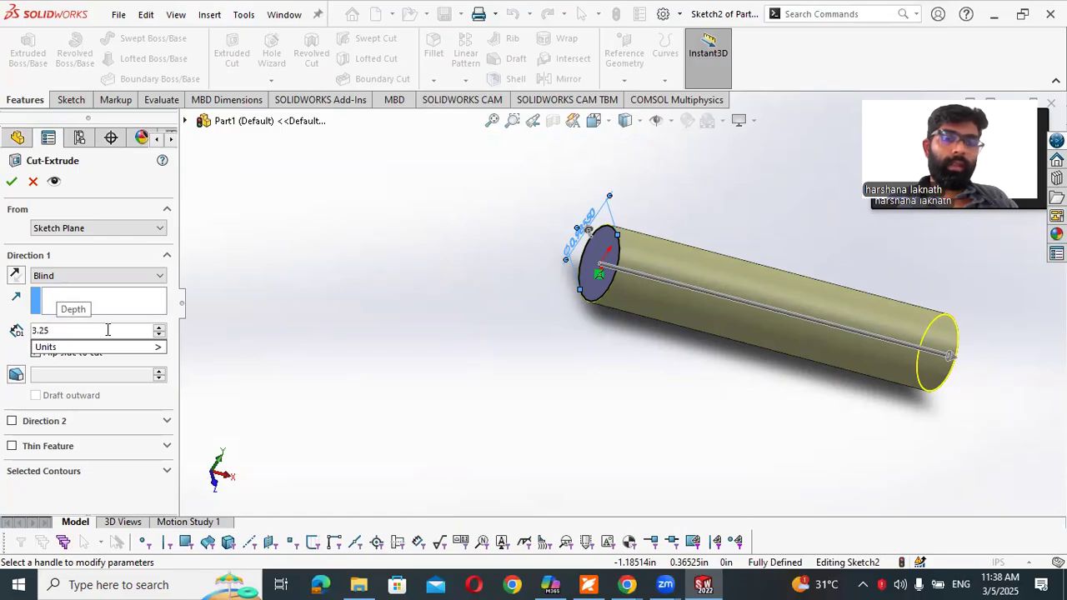
pyautogui.press('Return')
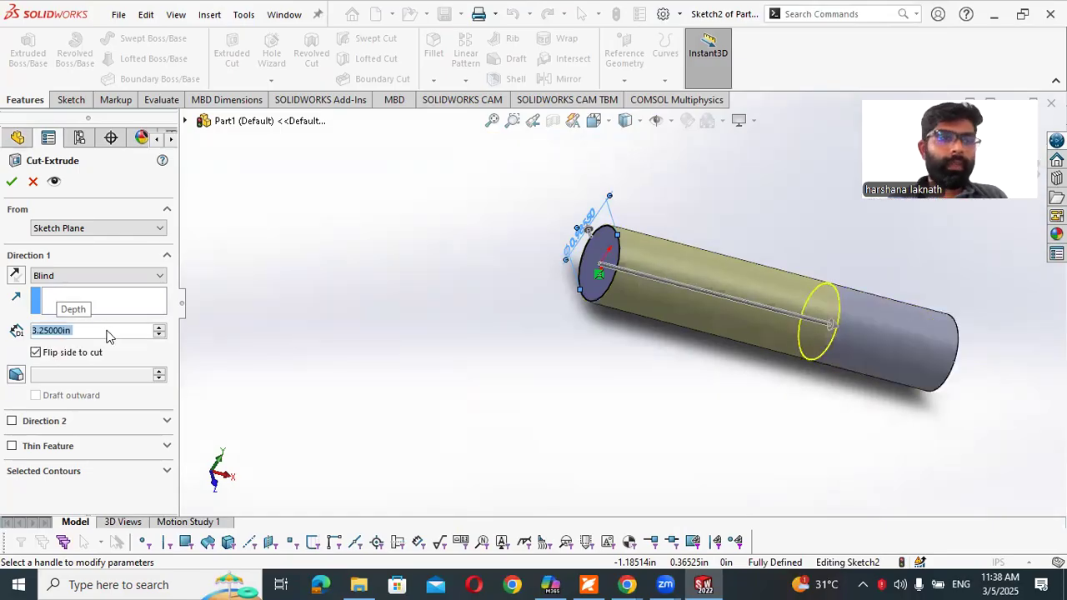
pyautogui.click(12, 181)
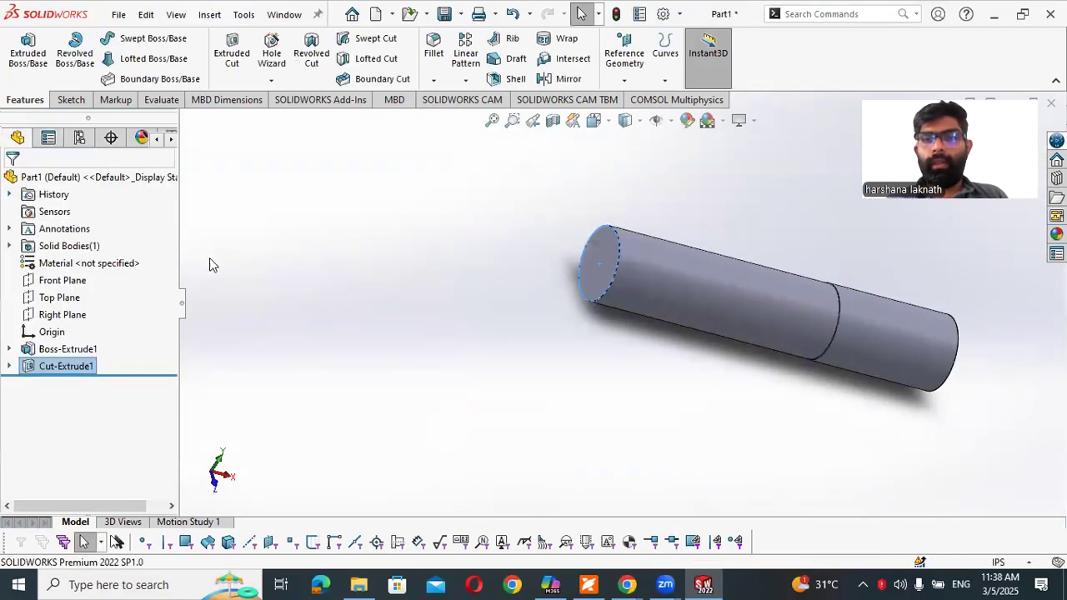
pyautogui.scroll(-4, 747, 281)
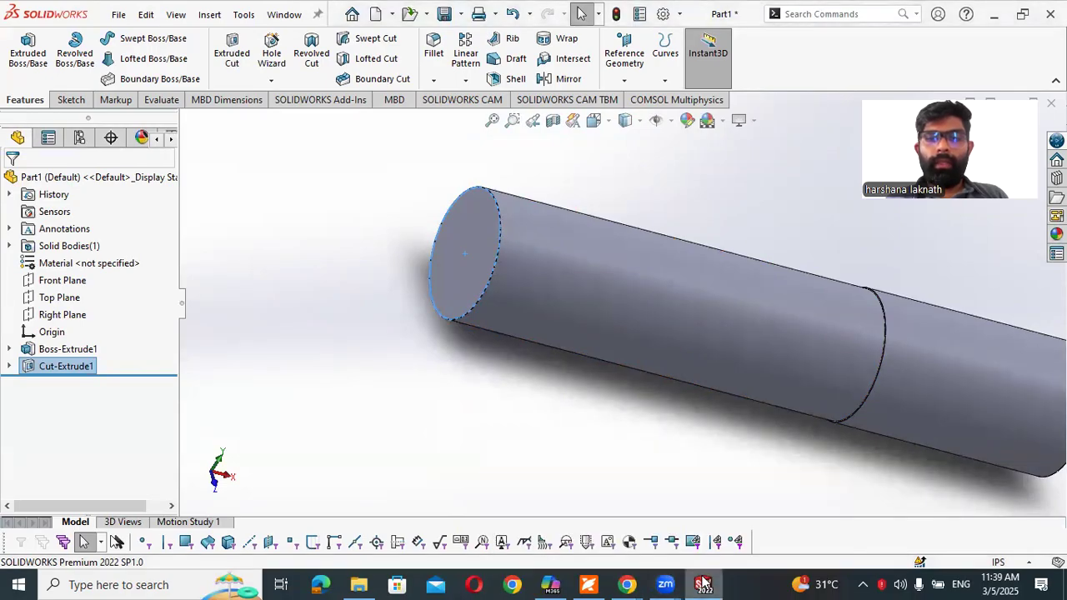
# Switch to the workbook PDF, examine the chamfer size formula and Chamfer instructions, and return to SOLIDWORKS
pyautogui.click(588, 584)
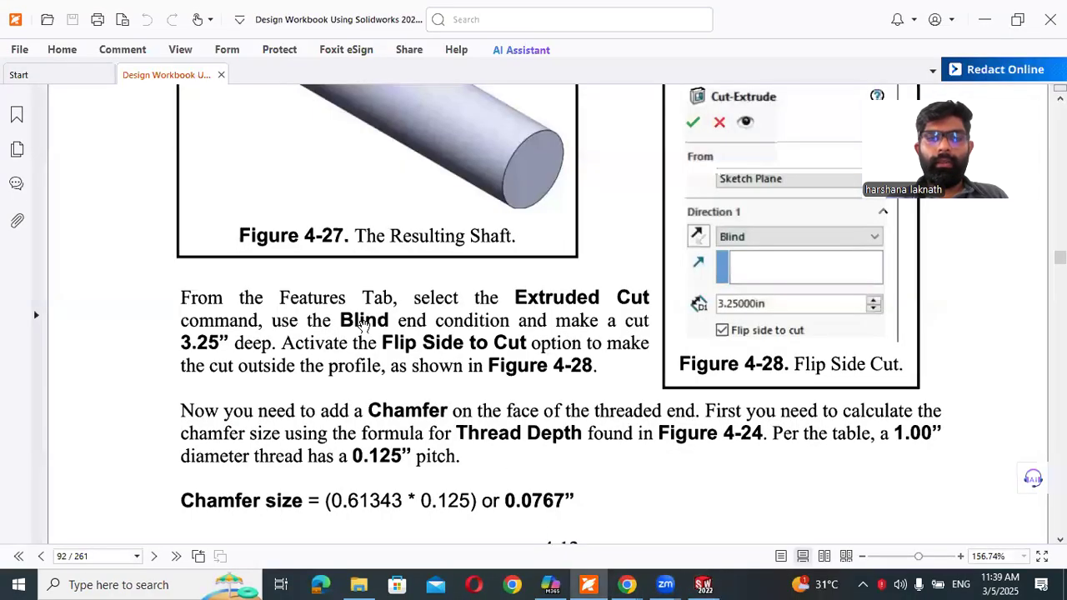
pyautogui.scroll(1, 364, 325)
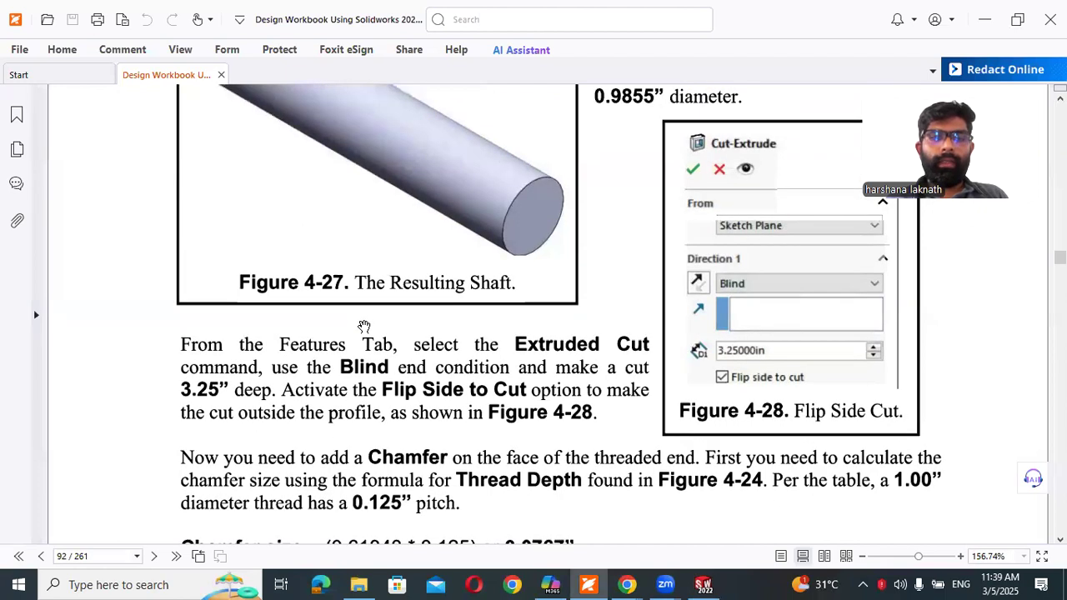
pyautogui.scroll(-2, 364, 325)
pyautogui.scroll(-2, 364, 325)
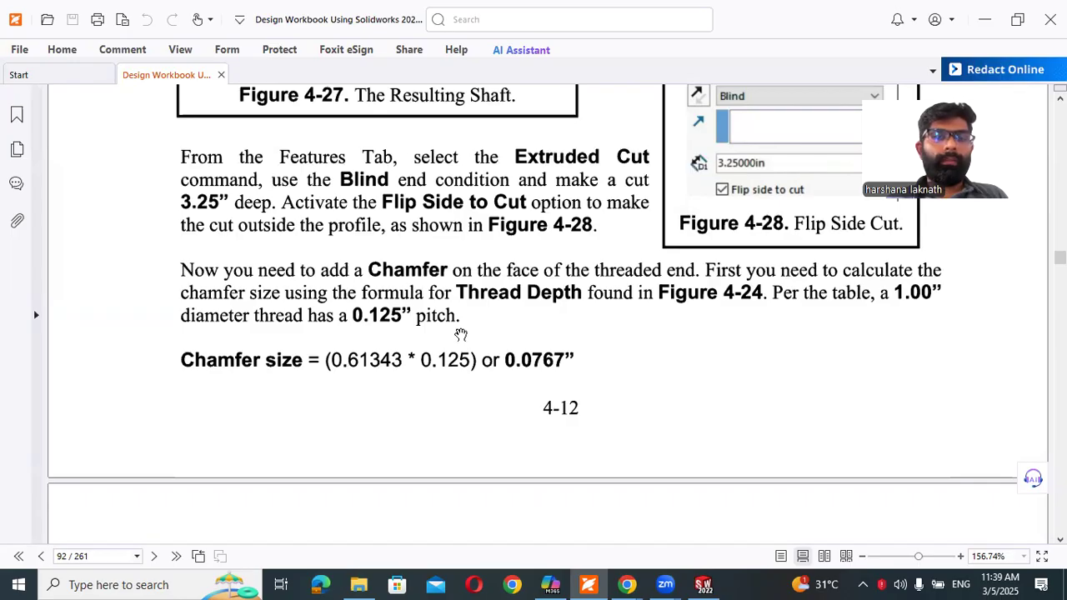
pyautogui.scroll(3, 459, 334)
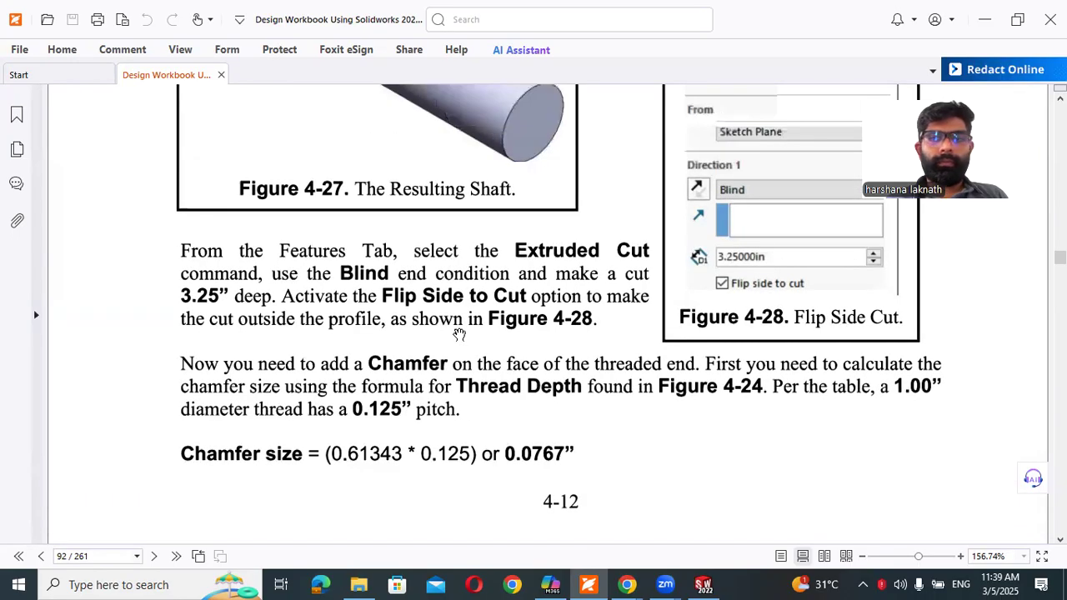
pyautogui.scroll(-1, 460, 335)
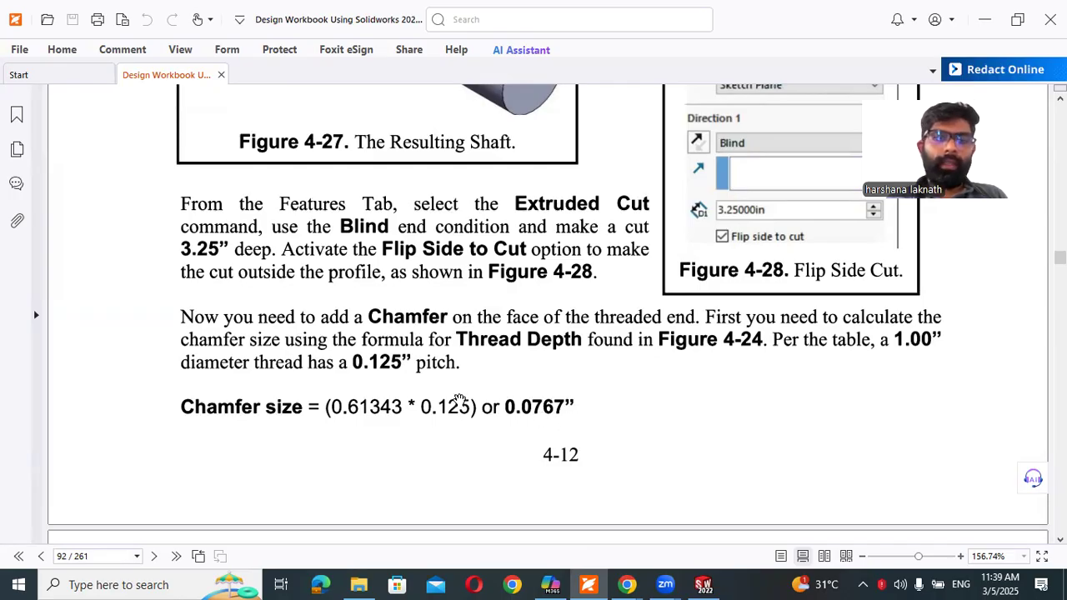
pyautogui.scroll(-5, 460, 400)
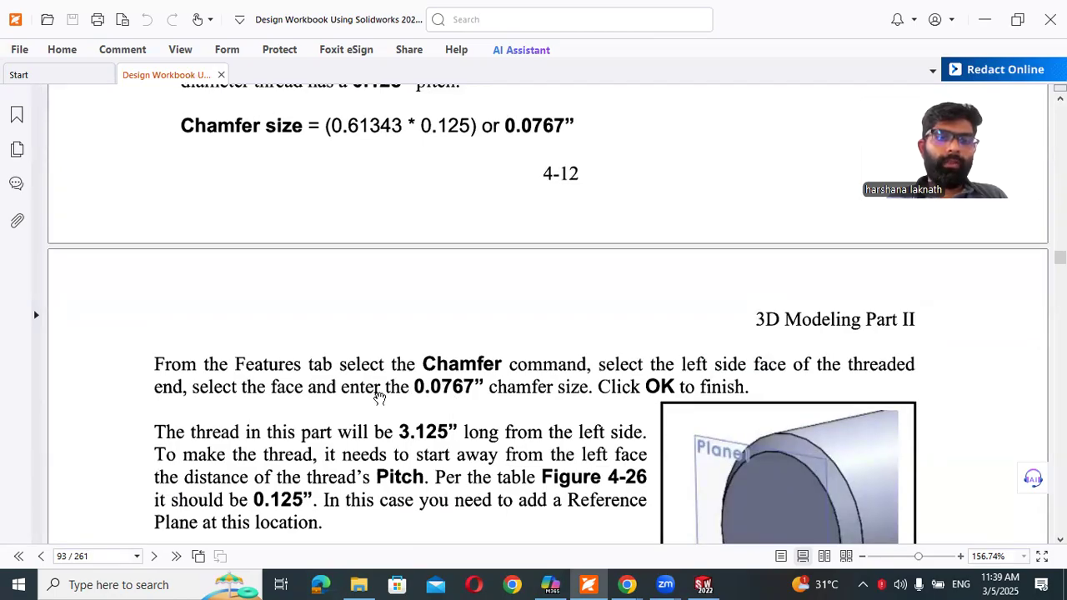
pyautogui.hotkey('alt', 'Tab')
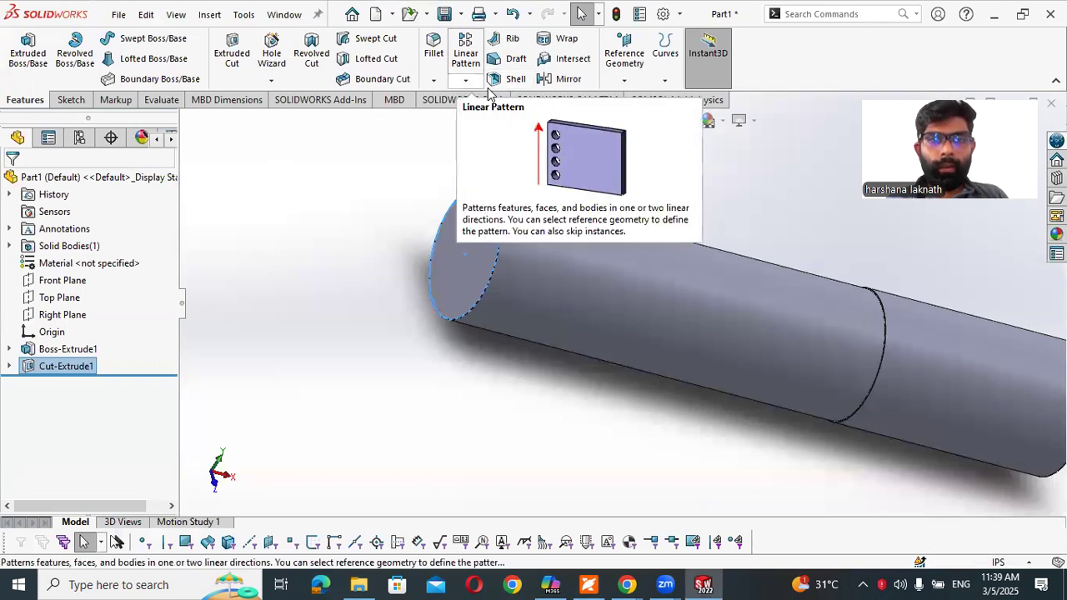
# Chamfer the circular end edge of the reduced-diameter section with a distance of 0.0767 in at 45 degrees
pyautogui.click(433, 80)
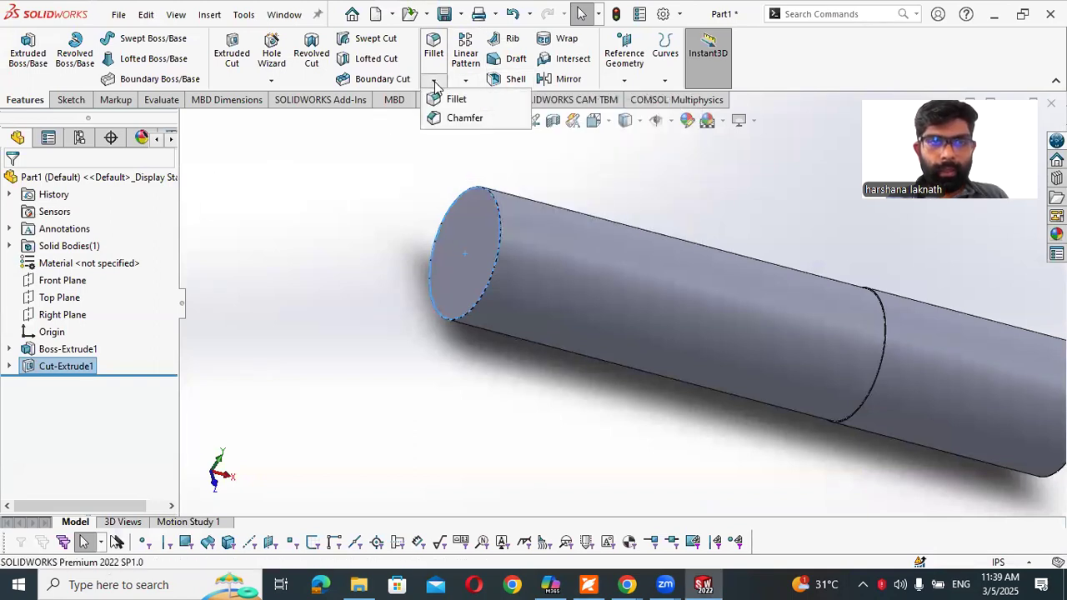
pyautogui.click(444, 121)
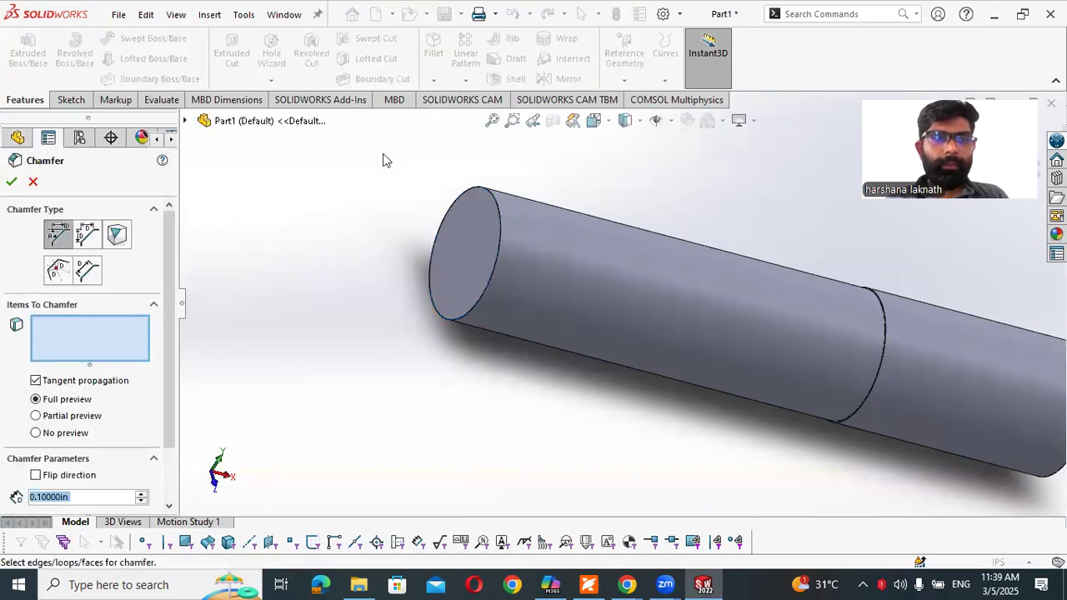
pyautogui.click(487, 192)
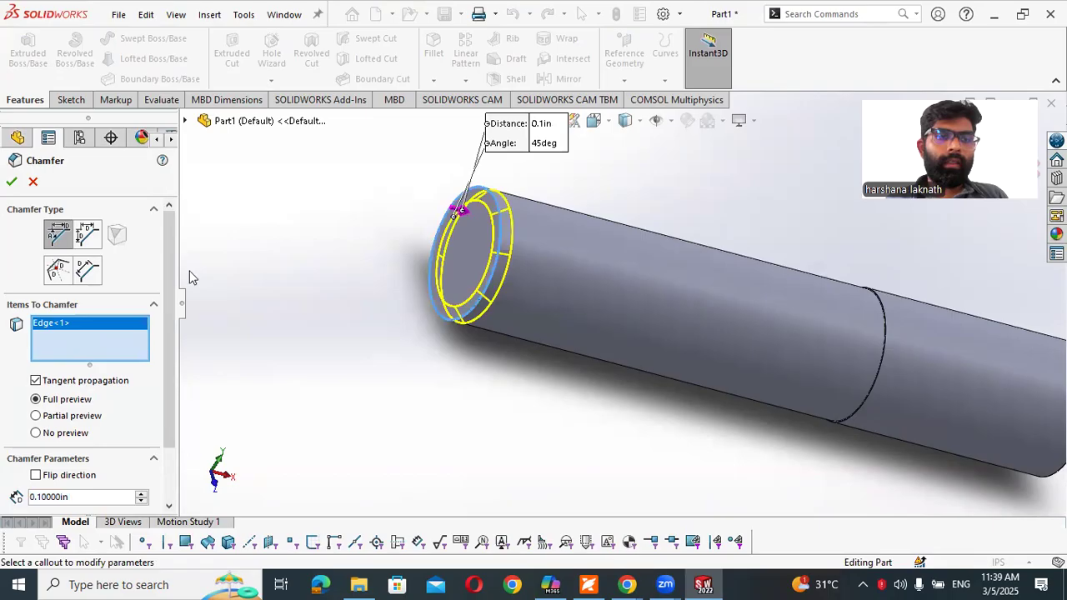
pyautogui.click(66, 497)
pyautogui.hotkey('alt', 'Tab')
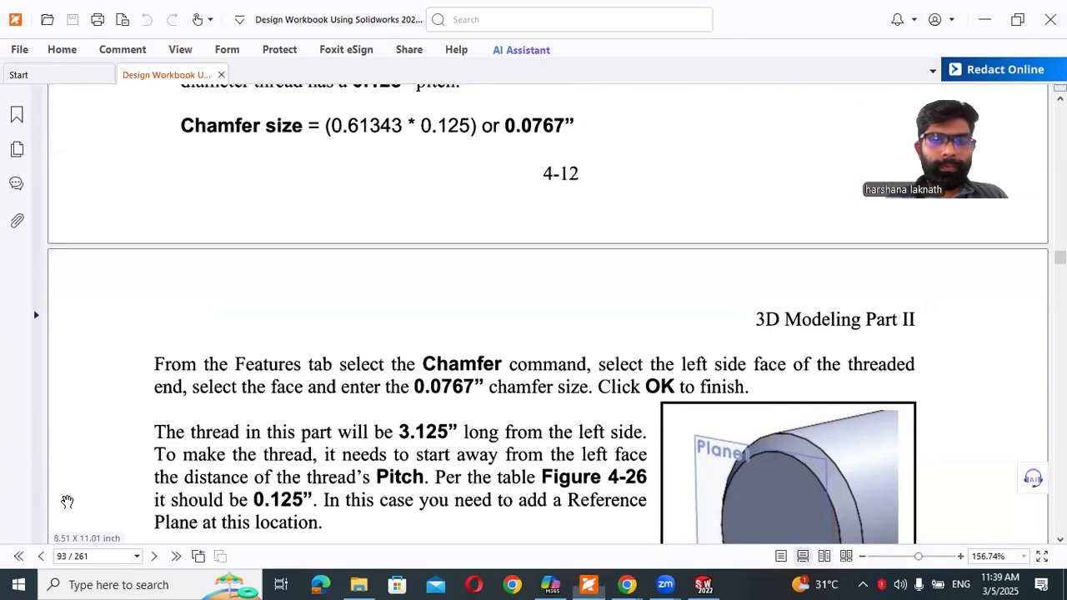
pyautogui.hotkey('alt', 'Tab')
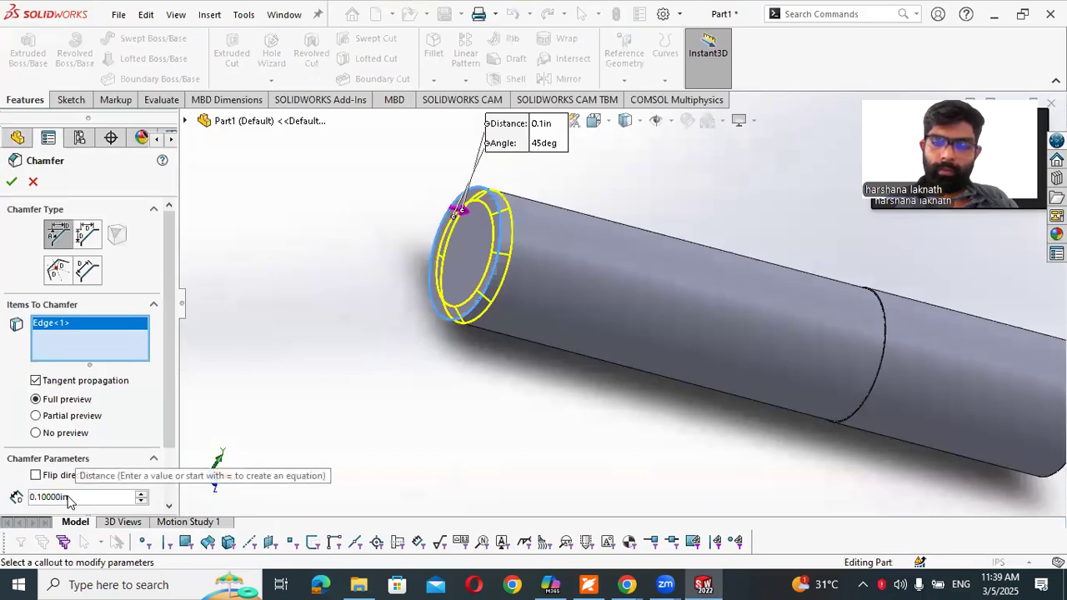
pyautogui.click(68, 498)
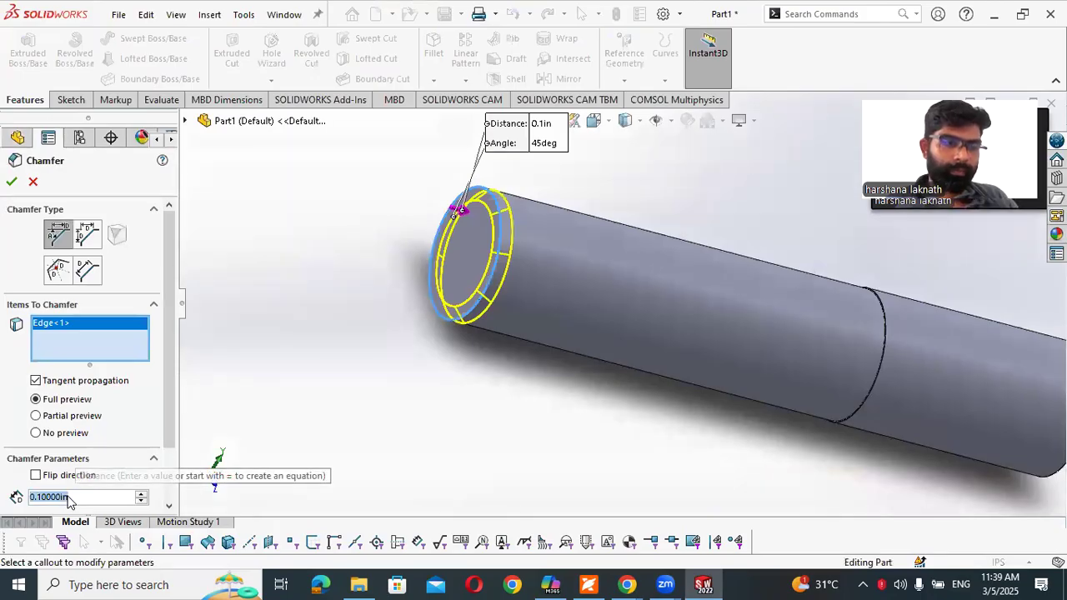
pyautogui.write('0.0')
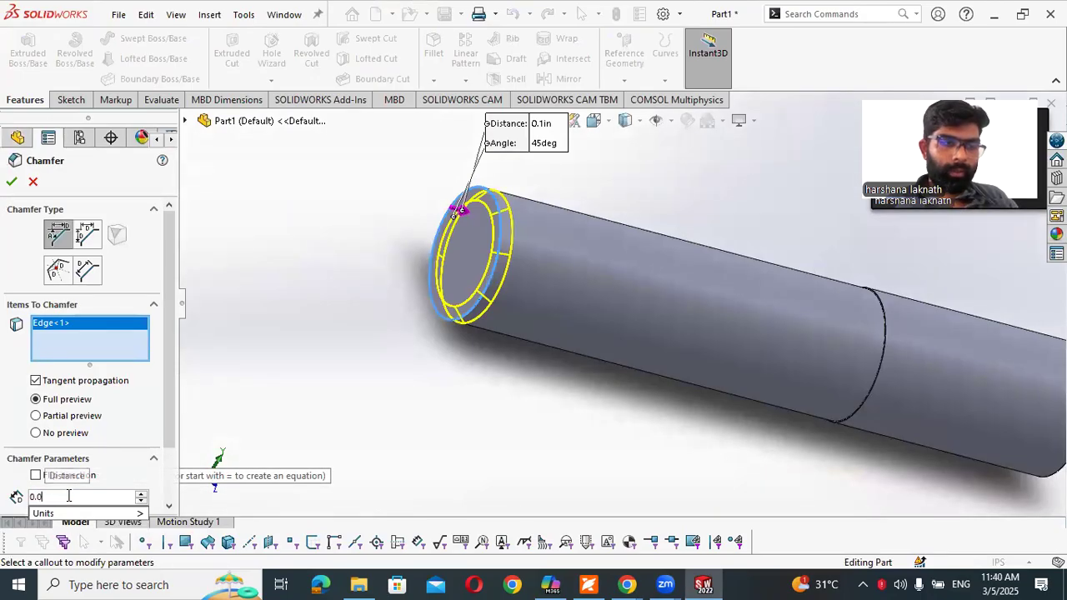
pyautogui.write('767')
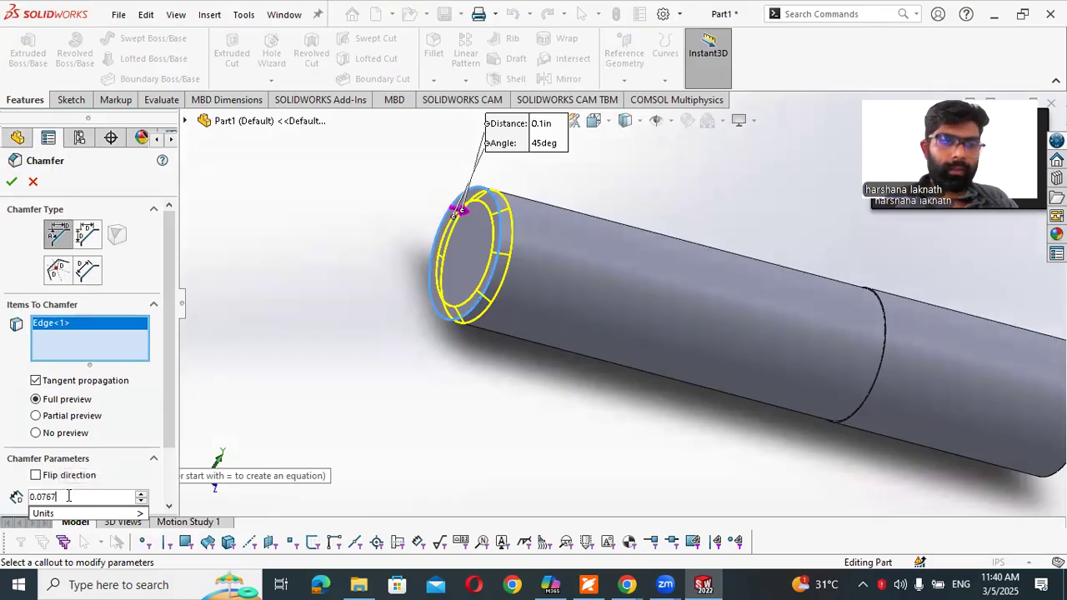
pyautogui.press('Return')
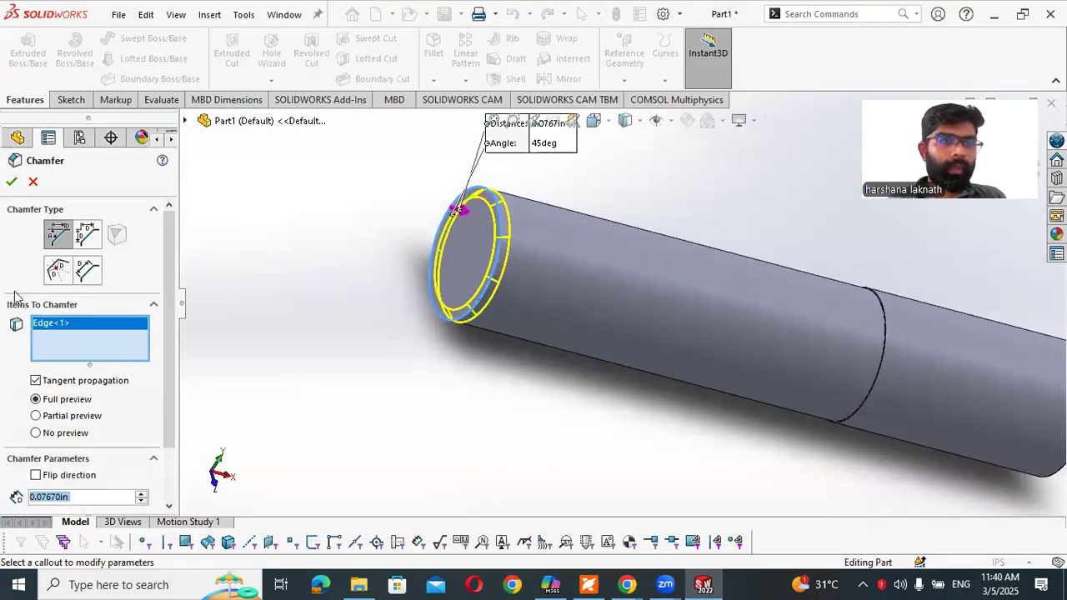
pyautogui.click(12, 181)
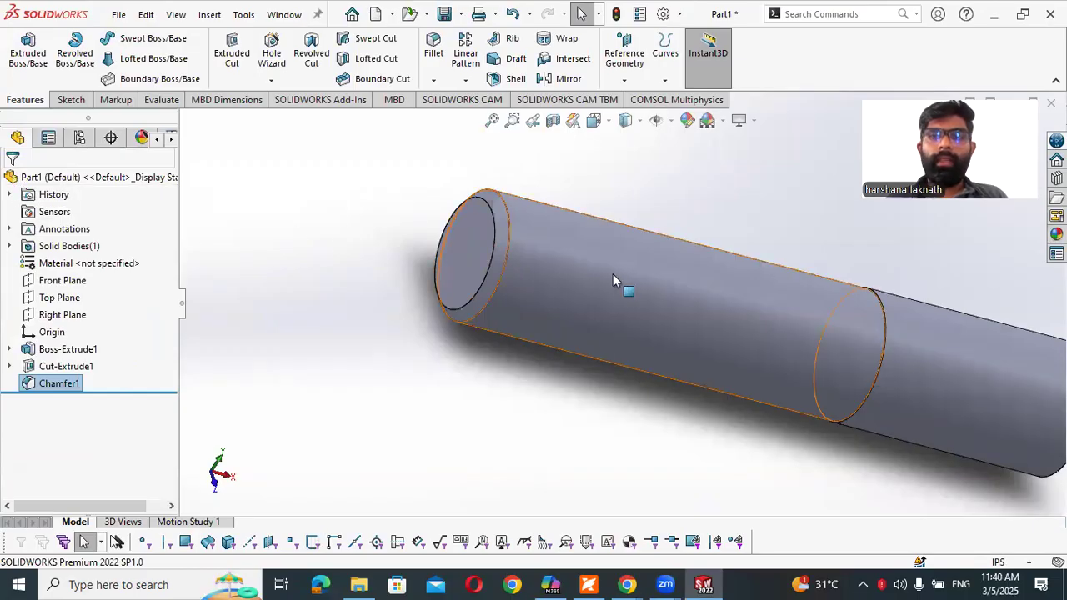
# Inspect the whole shaft, examine the workbook PDF's thread start and reference plane instructions, and return to SOLIDWORKS
pyautogui.scroll(-1, 606, 279)
pyautogui.scroll(3, 606, 281)
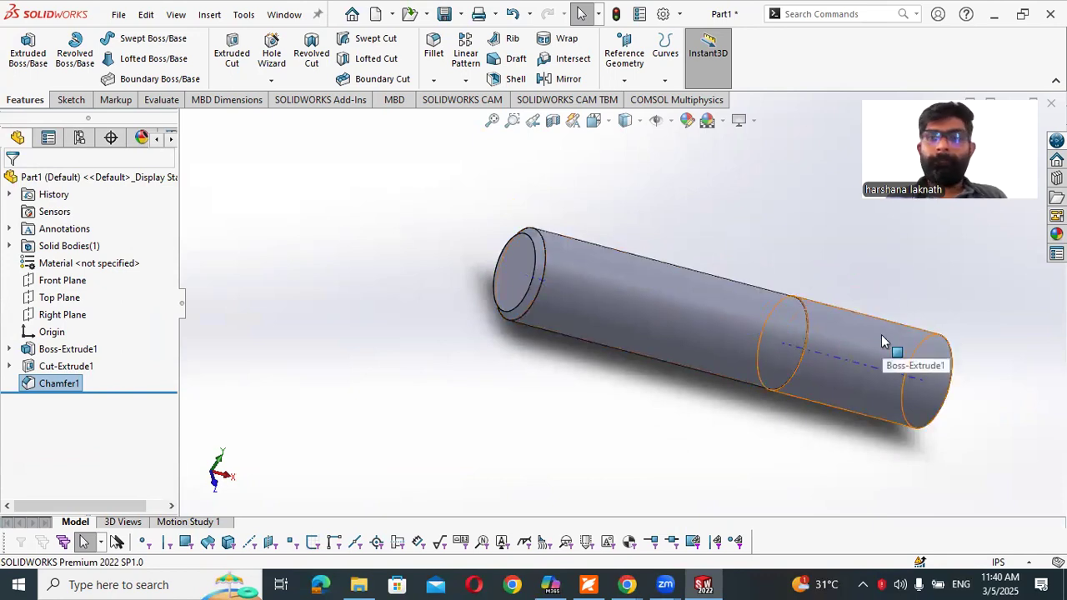
pyautogui.hotkey('alt', 'Tab')
pyautogui.scroll(-1, 670, 312)
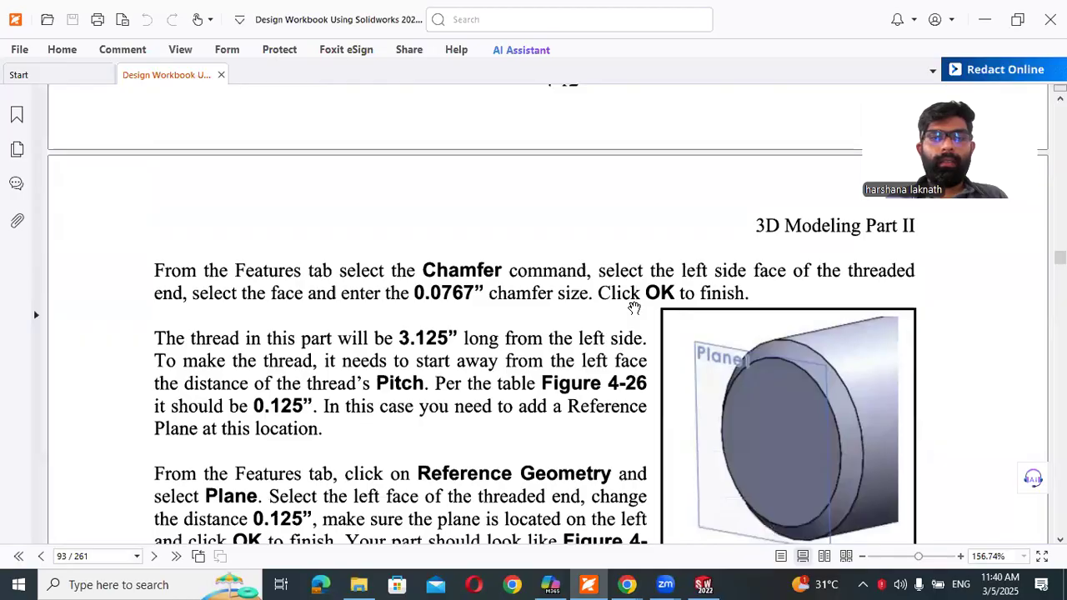
pyautogui.scroll(-1, 633, 308)
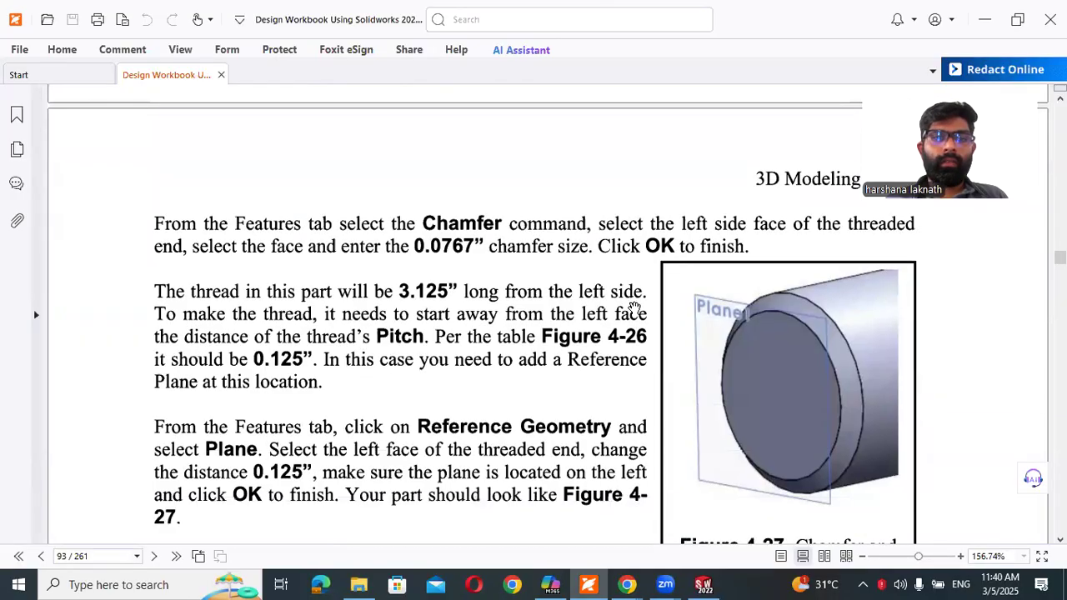
pyautogui.scroll(-1, 634, 308)
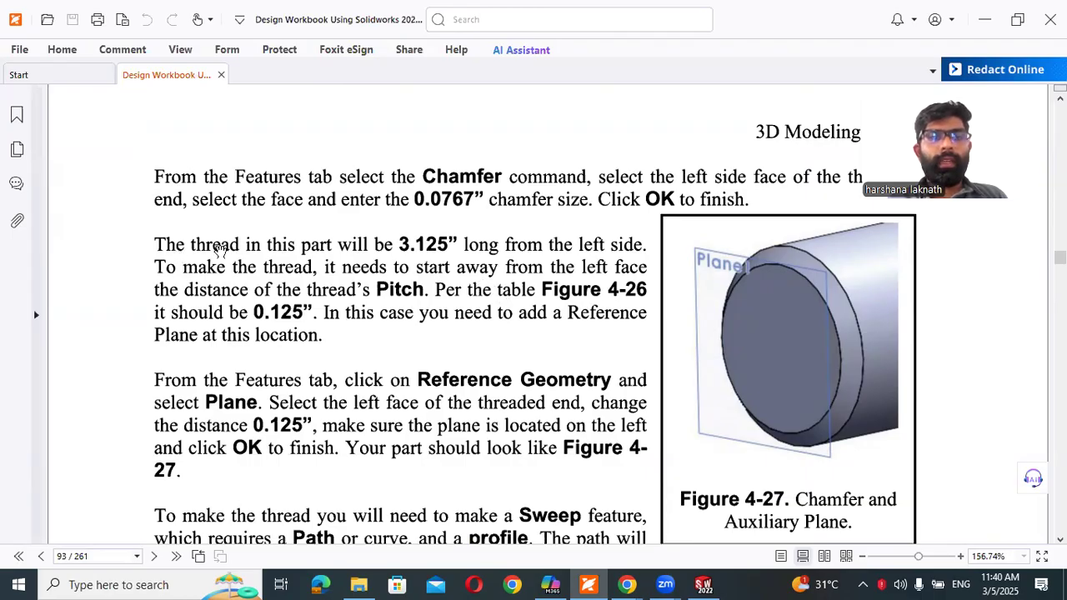
pyautogui.scroll(-1, 214, 246)
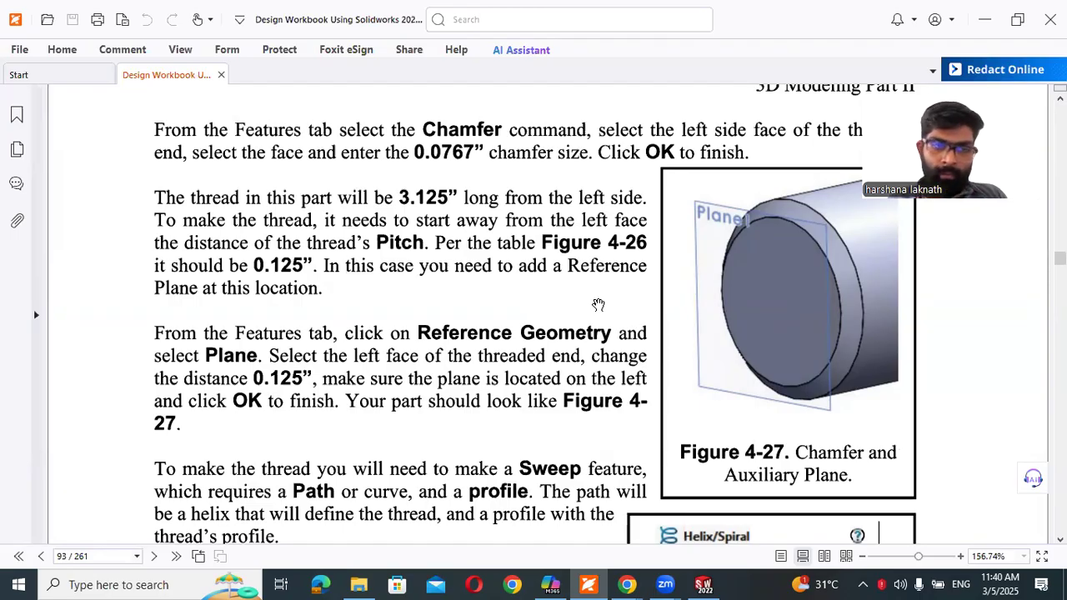
pyautogui.press('alt')
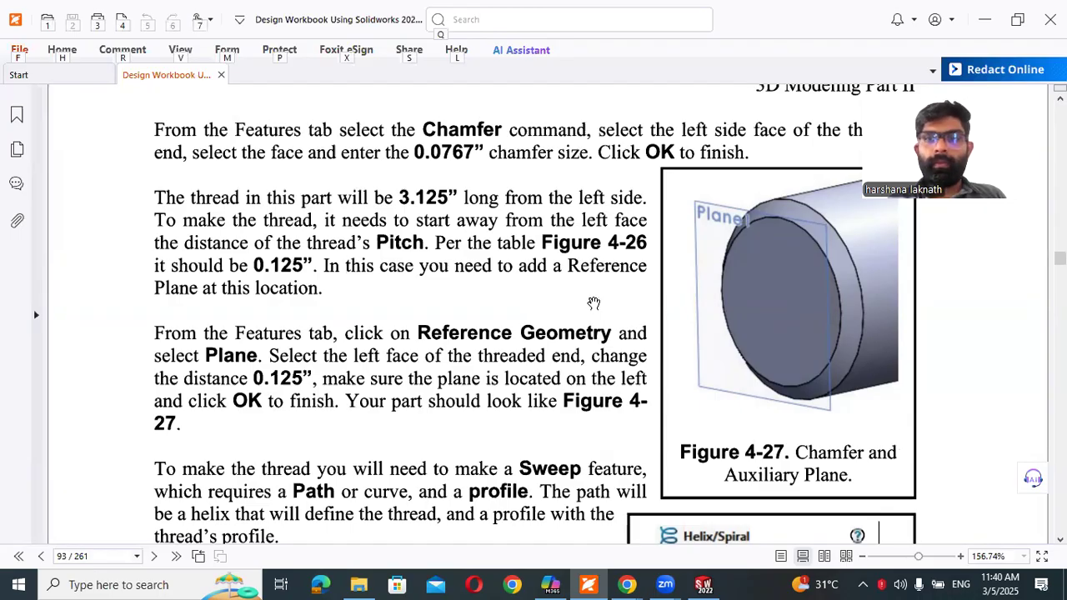
pyautogui.hotkey('alt', 'Tab')
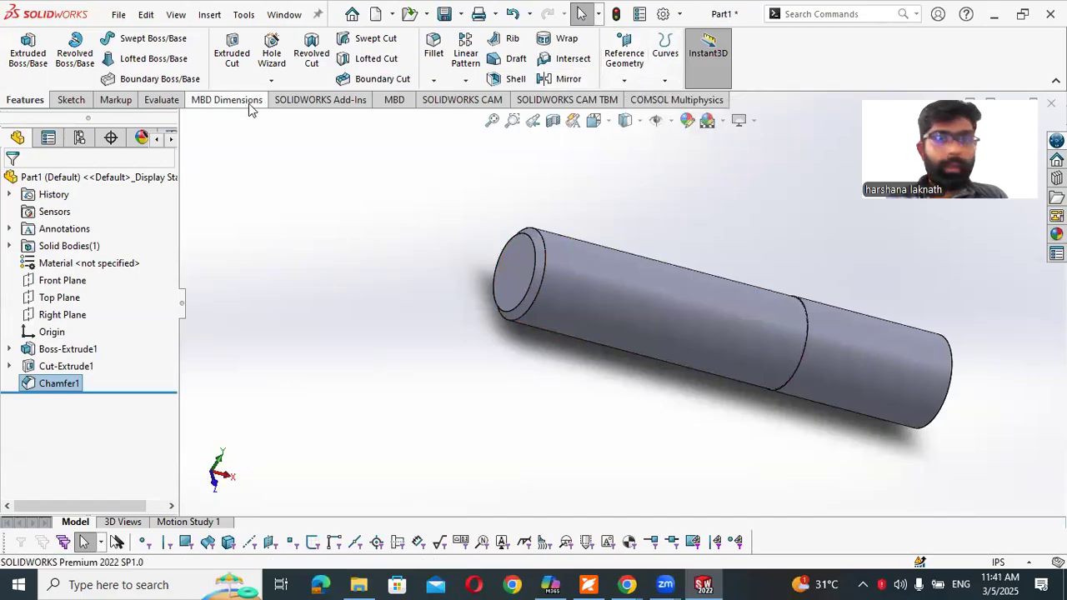
# Create a reference plane offset 0.125 in outward from the flat face of the chamfered end
pyautogui.click(623, 77)
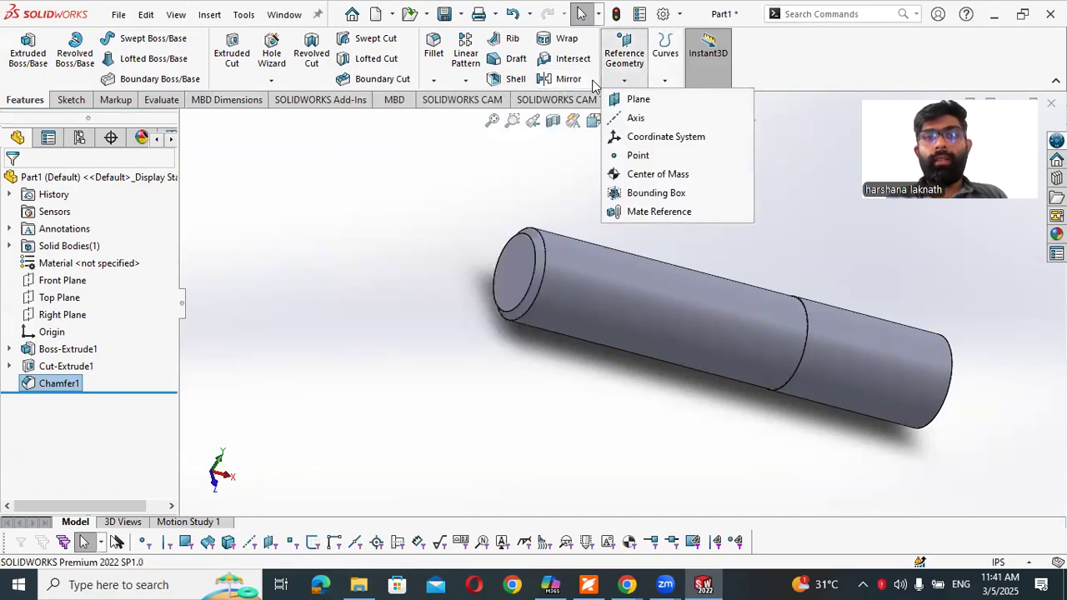
pyautogui.click(637, 100)
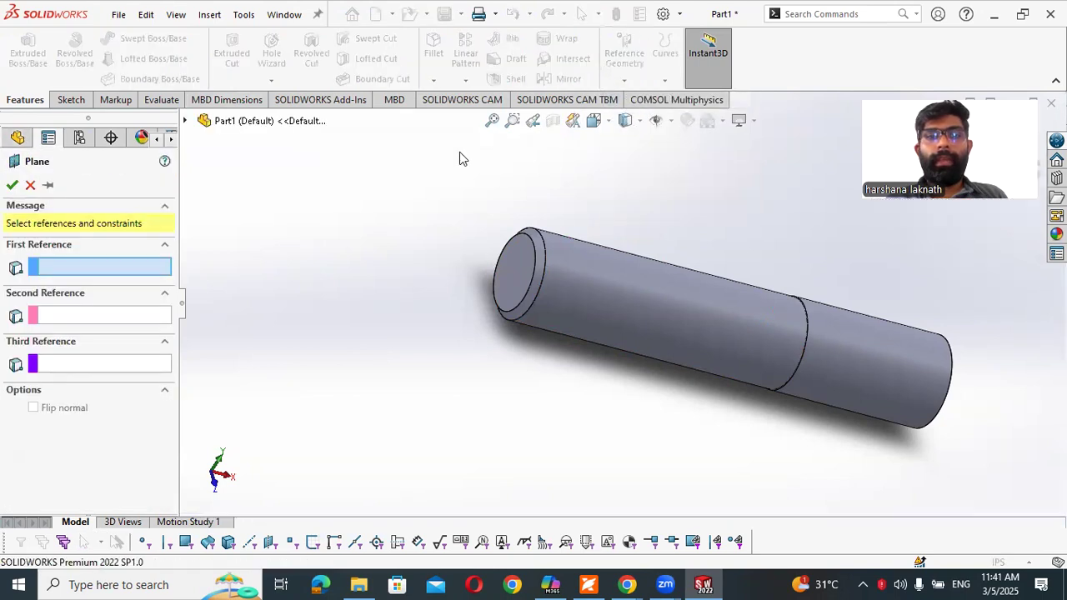
pyautogui.click(515, 269)
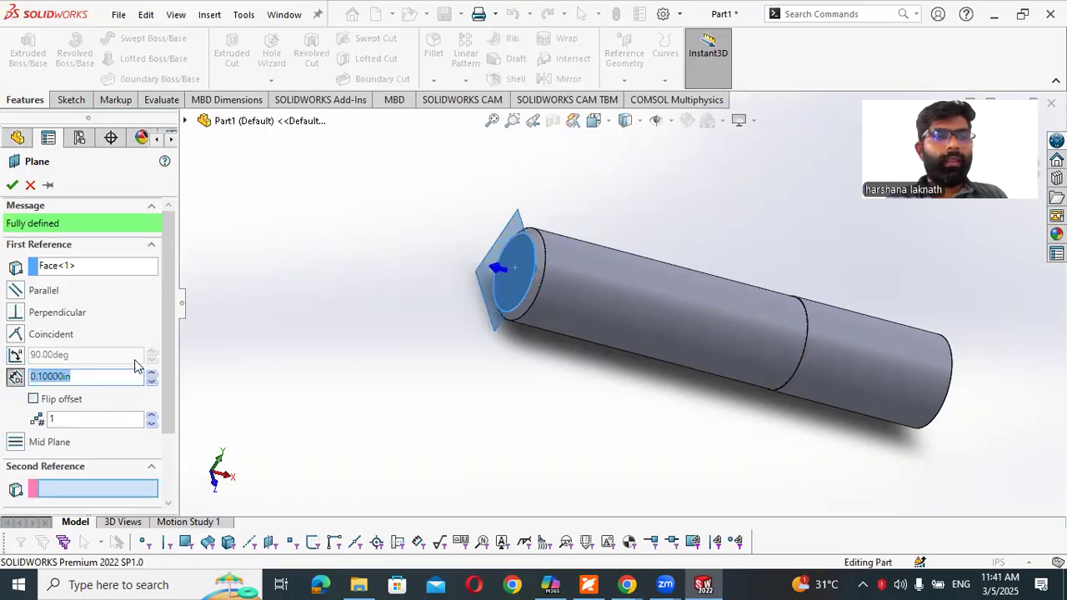
pyautogui.write('0')
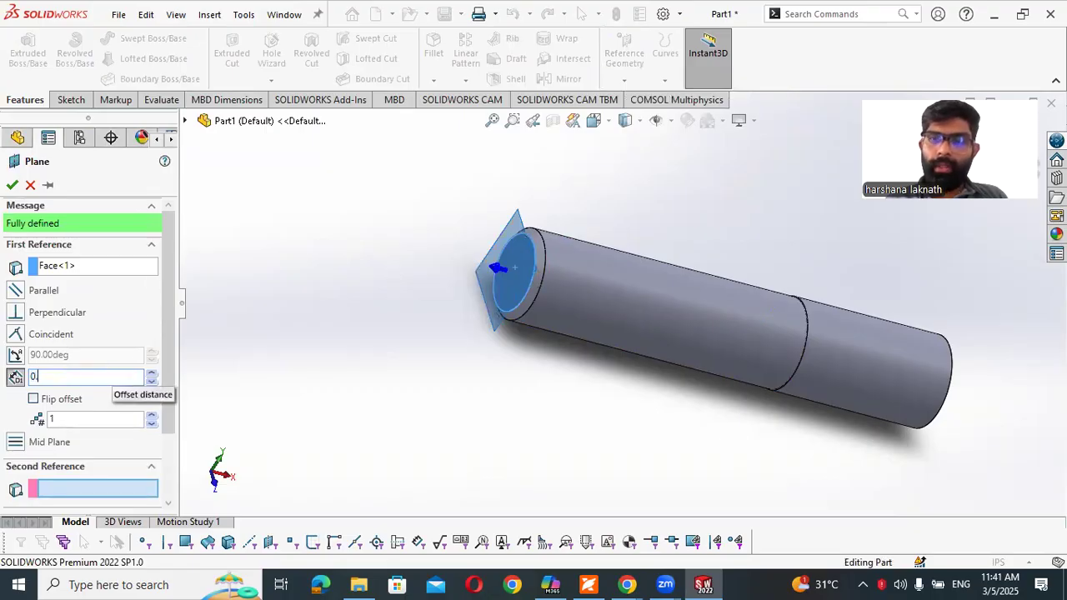
pyautogui.write('.125')
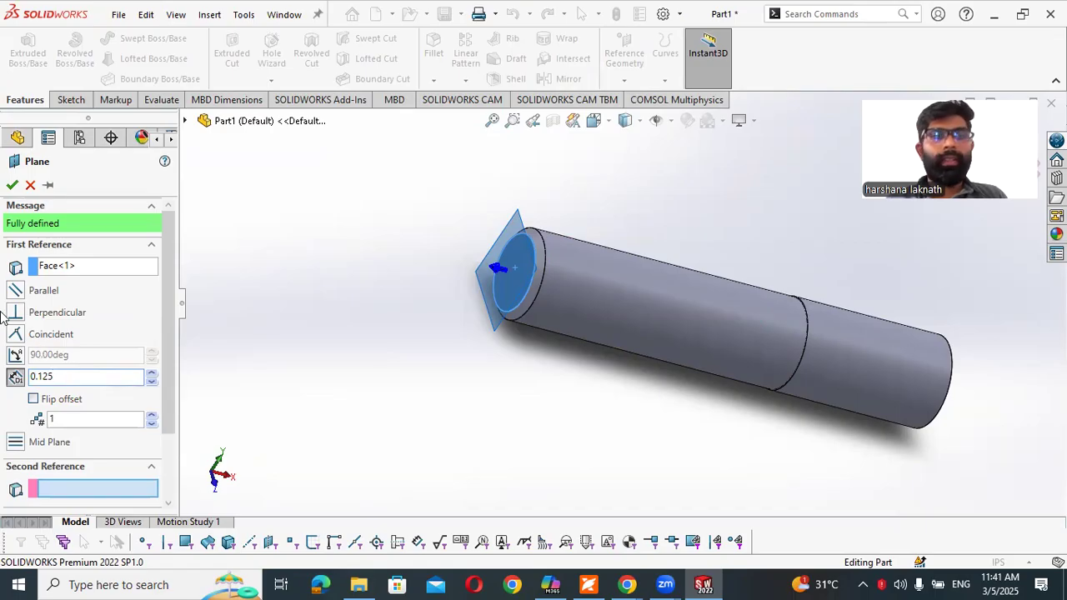
pyautogui.click(13, 186)
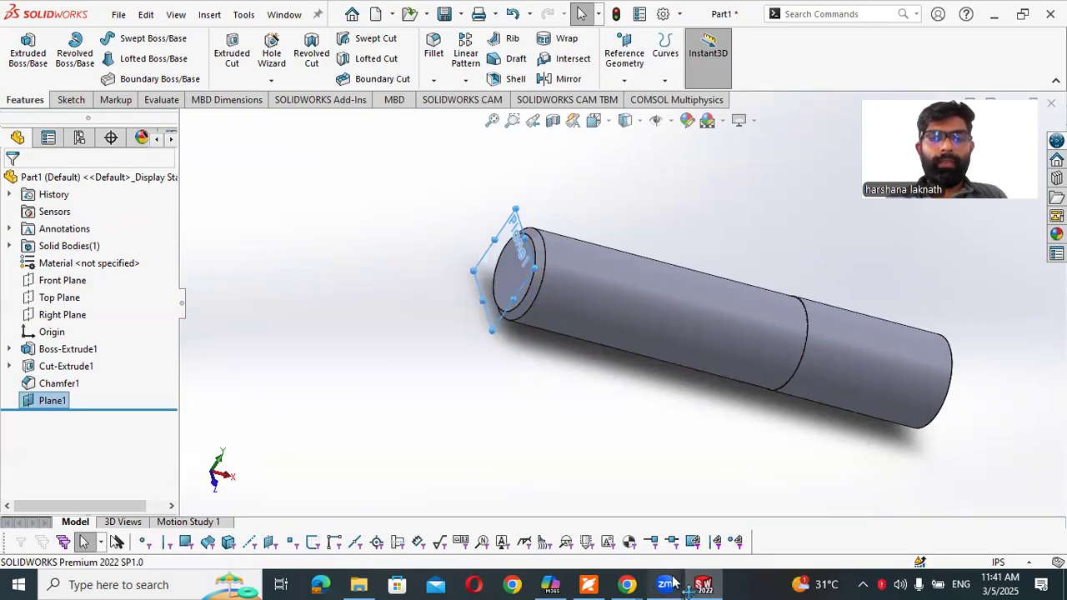
# Switch to the workbook PDF, examine the instructions for the helix sketch and Helix/Spiral settings, and return to SOLIDWORKS
pyautogui.click(588, 584)
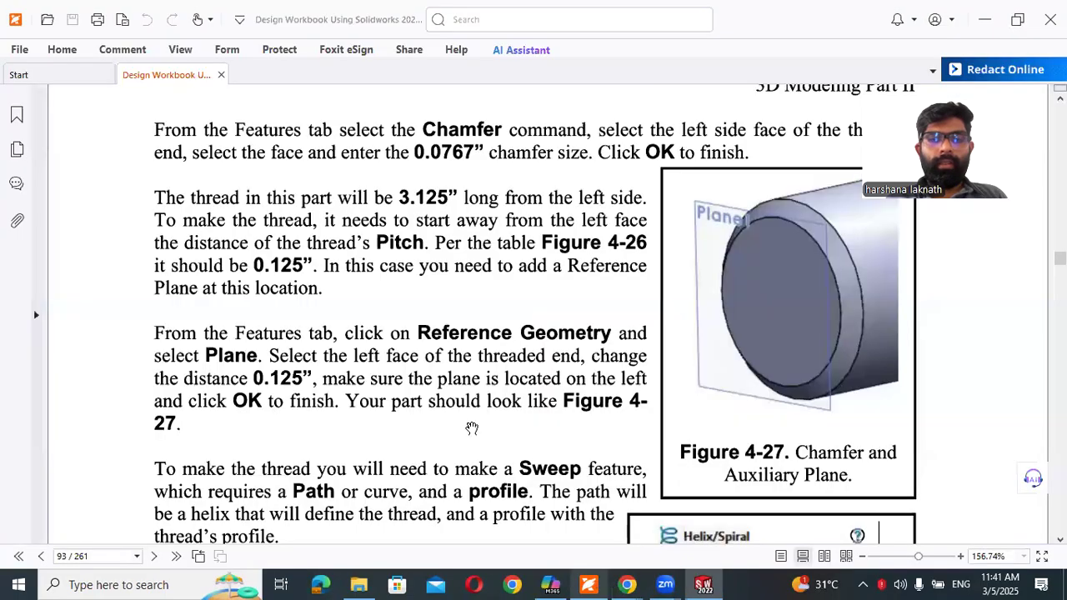
pyautogui.scroll(-1, 473, 422)
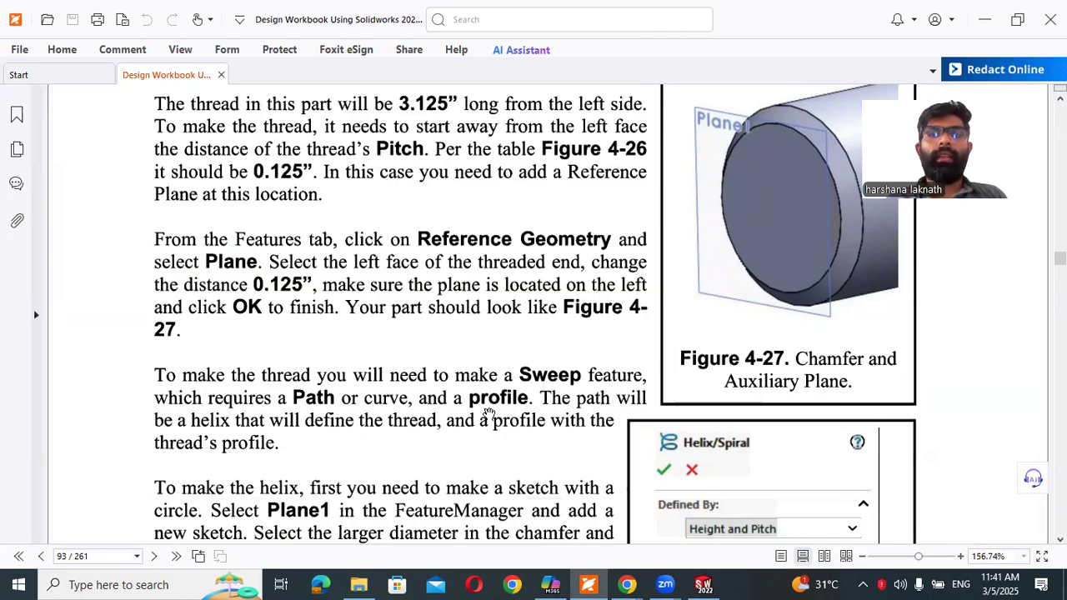
pyautogui.scroll(-3, 478, 403)
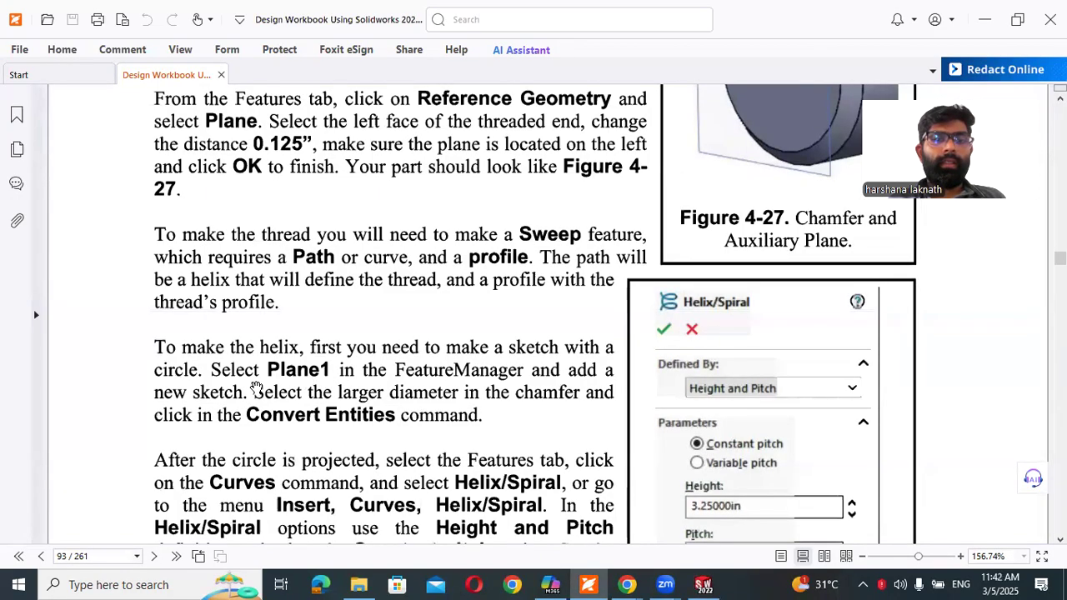
pyautogui.scroll(-2, 255, 386)
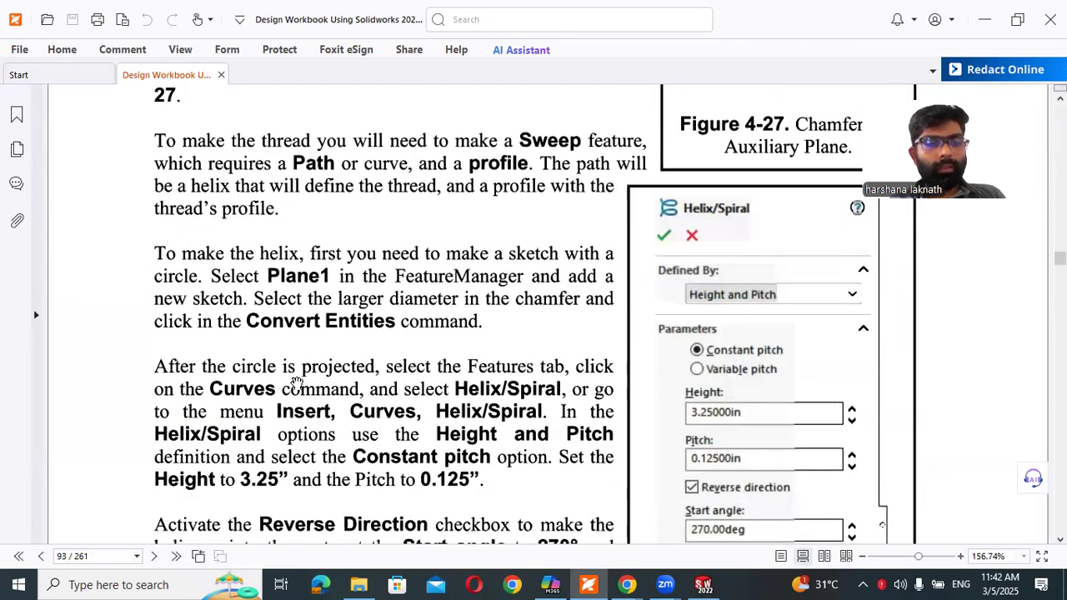
pyautogui.hotkey('alt', 'Tab')
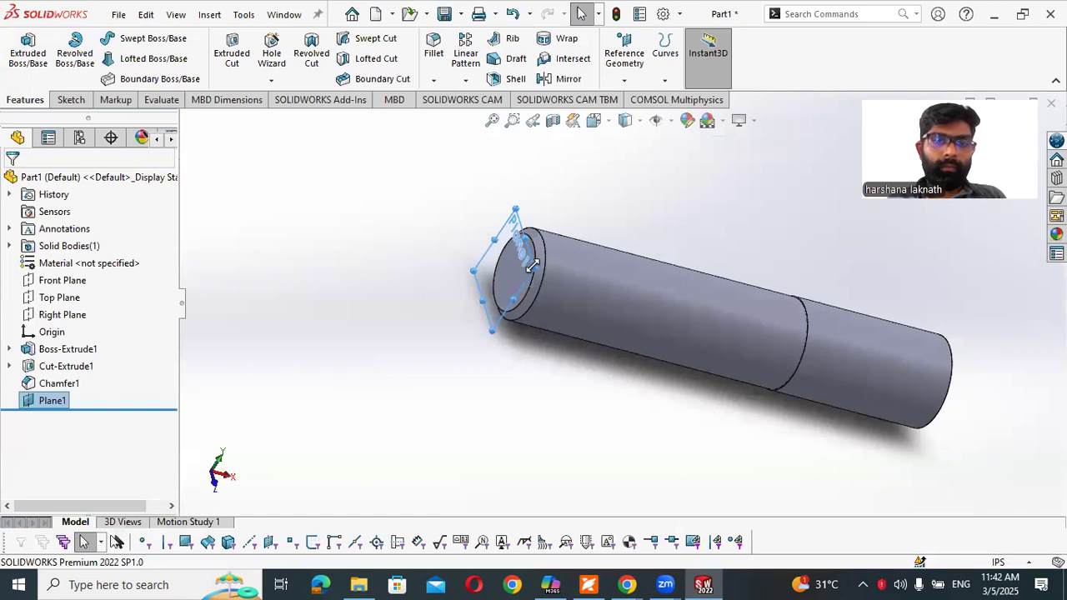
# Enlarge the displayed boundary of the offset reference plane on both sides so it extends beyond the chamfered shaft end
pyautogui.moveTo(534, 267); pyautogui.dragTo(582, 271)
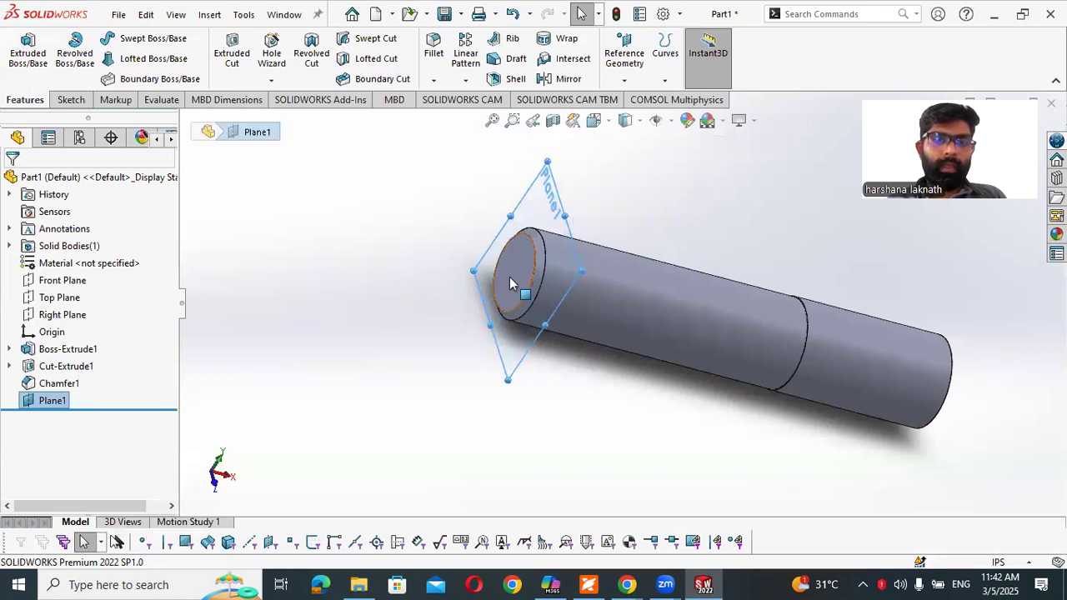
pyautogui.moveTo(472, 272); pyautogui.dragTo(441, 276)
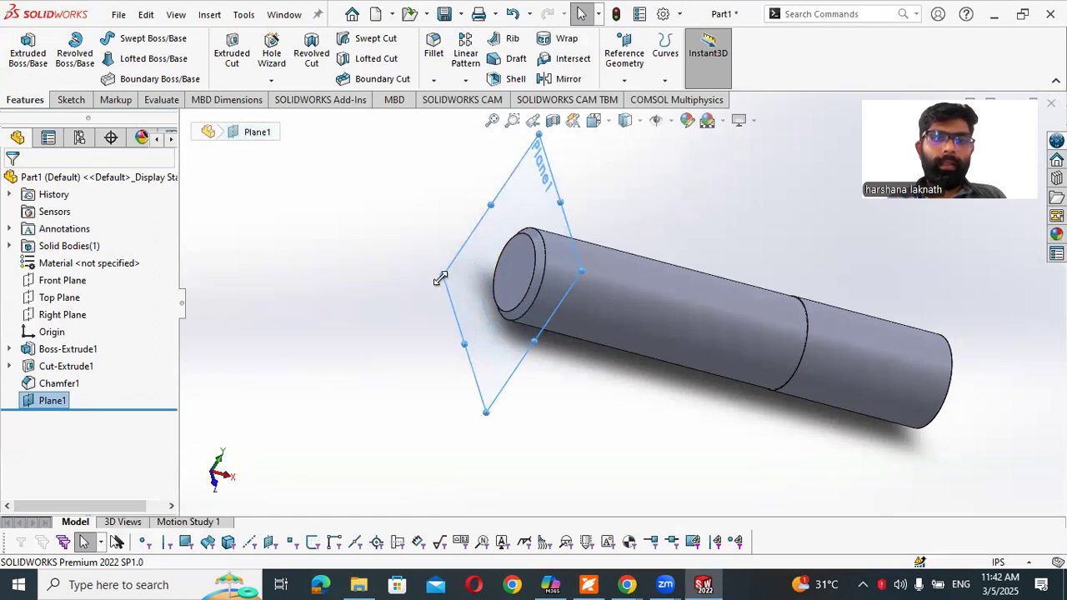
pyautogui.click(624, 81)
pyautogui.click(664, 80)
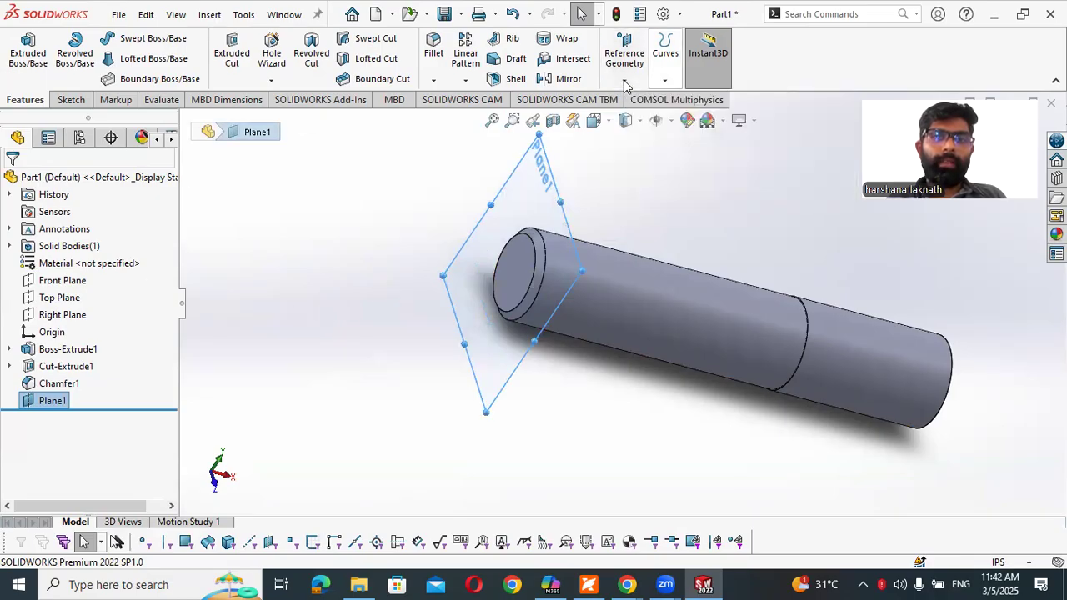
pyautogui.click(665, 81)
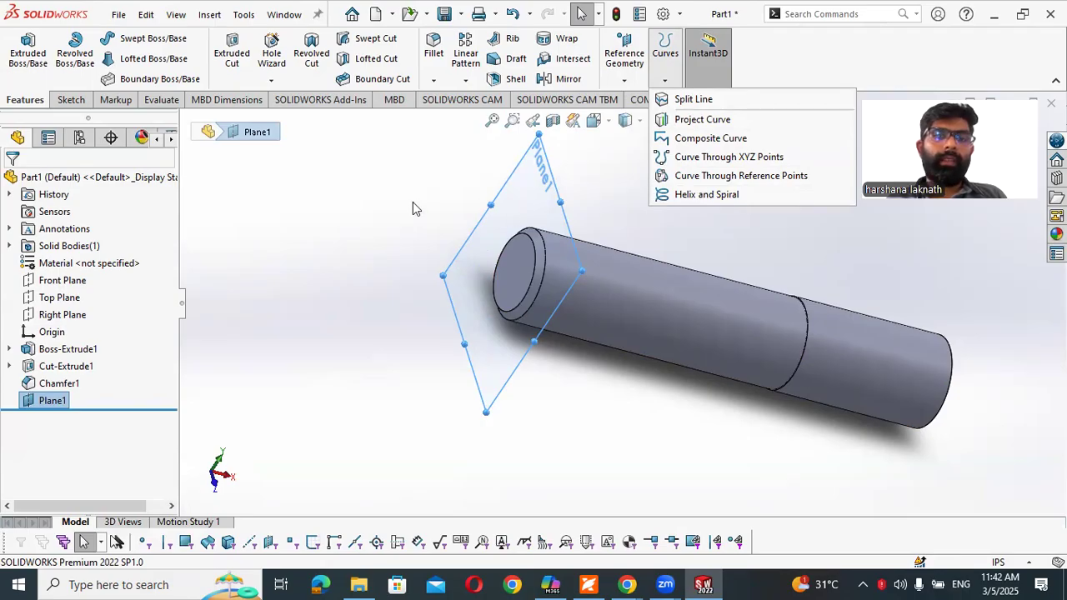
pyautogui.click(370, 200)
# Start a sketch on the offset plane and project the outer circular outline of the chamfered end into it with Convert Entities
pyautogui.click(503, 211)
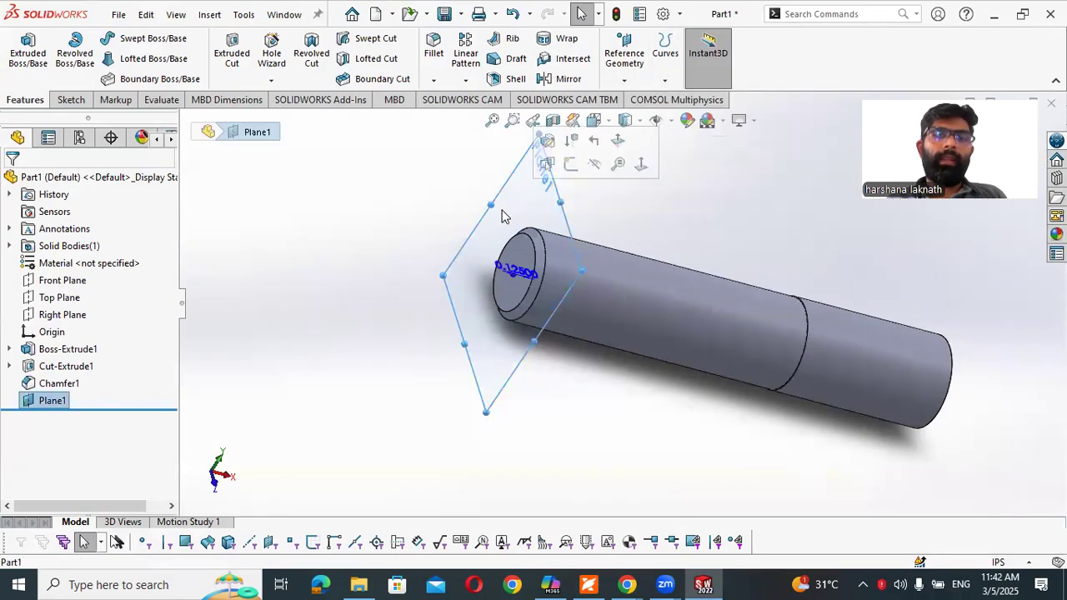
pyautogui.click(573, 173)
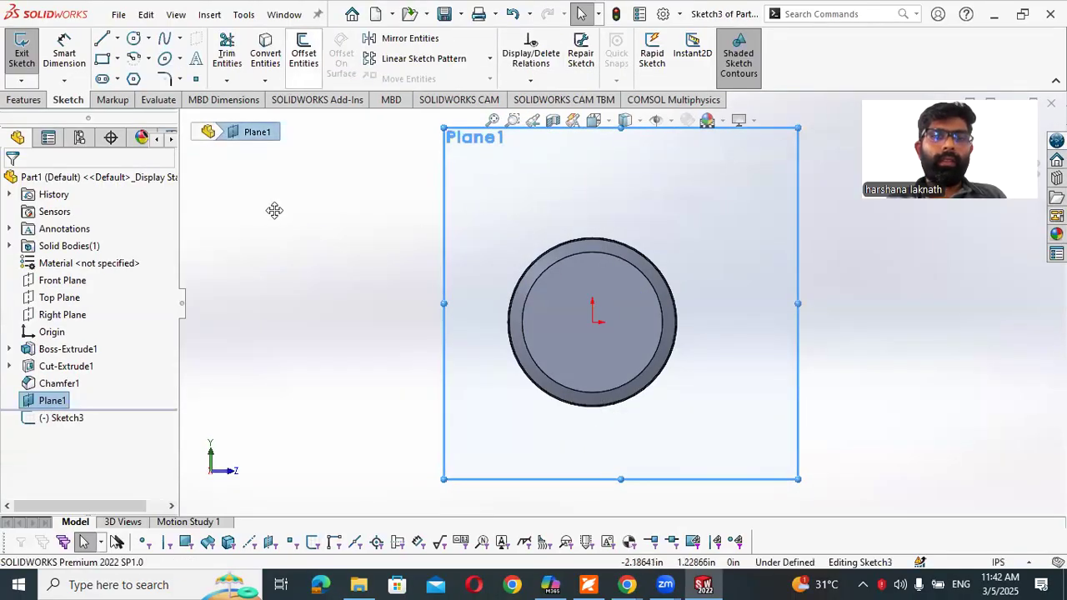
pyautogui.click(260, 83)
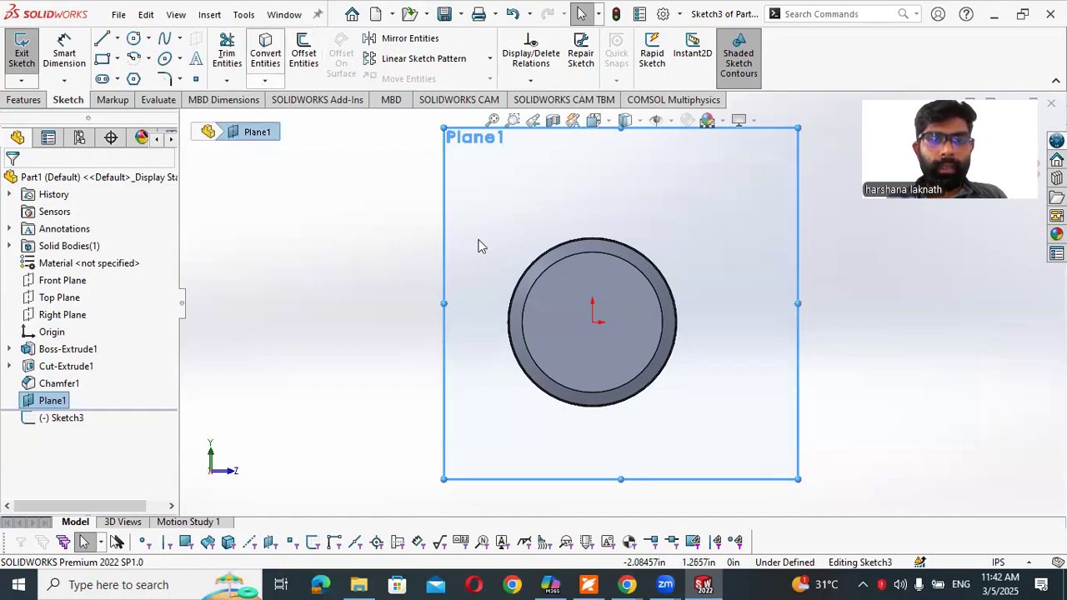
pyautogui.click(521, 288)
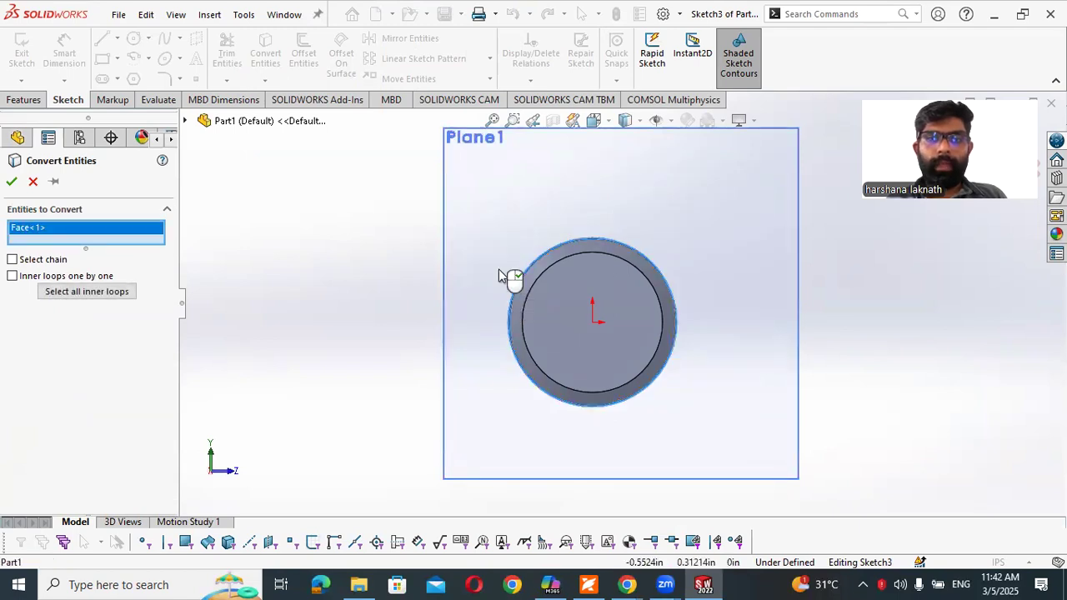
pyautogui.click(14, 181)
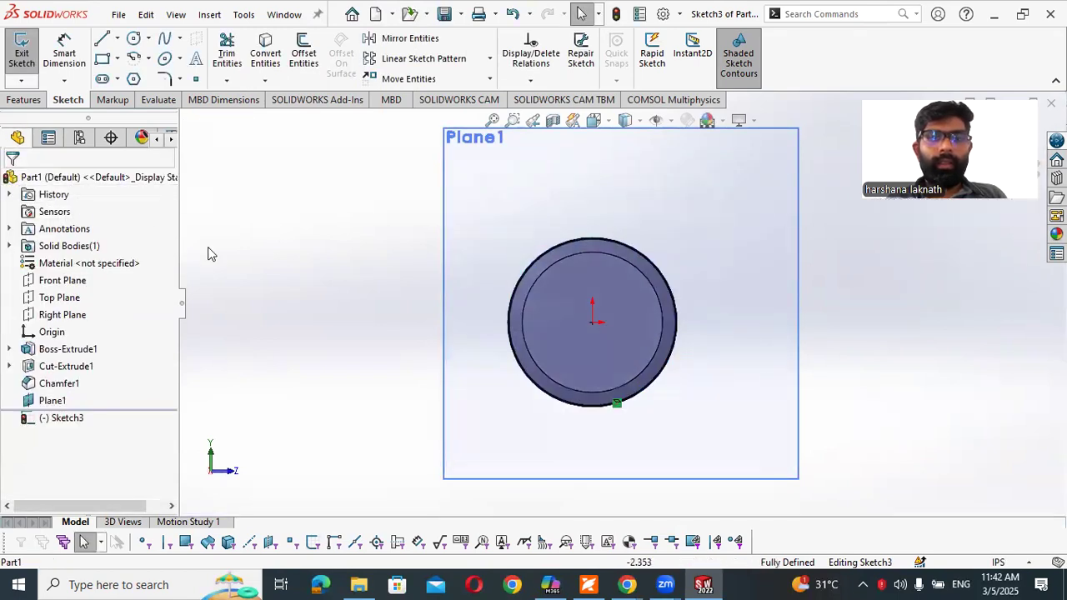
# Inspect the projected circle, switch to the workbook PDF to examine the Helix/Spiral height and pitch instructions, and return to SOLIDWORKS
pyautogui.moveTo(270, 237); pyautogui.dragTo(310, 259, button='middle')
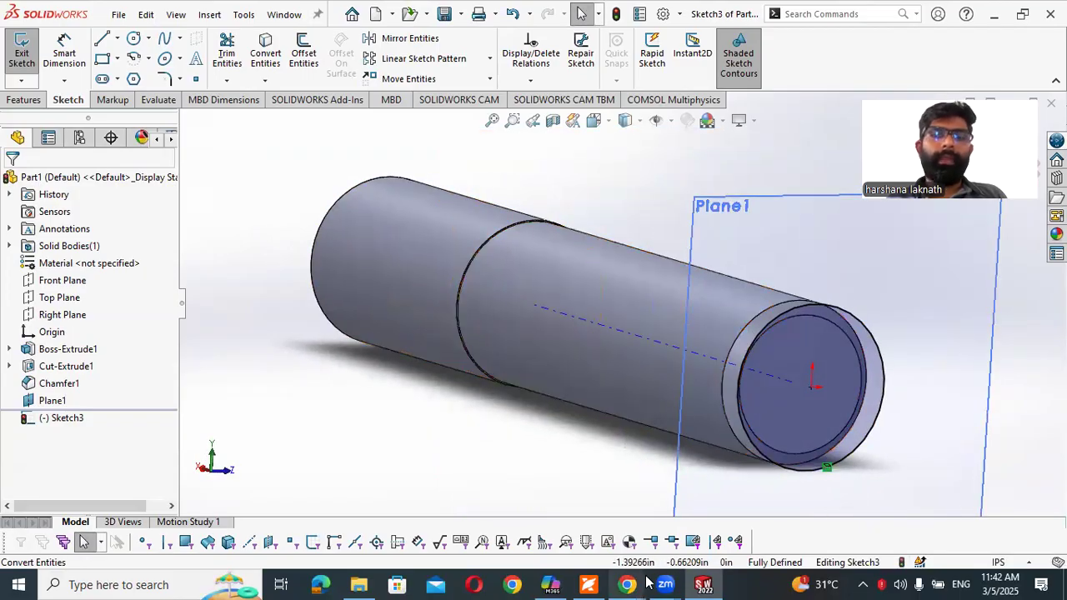
pyautogui.click(588, 584)
pyautogui.scroll(-3, 319, 290)
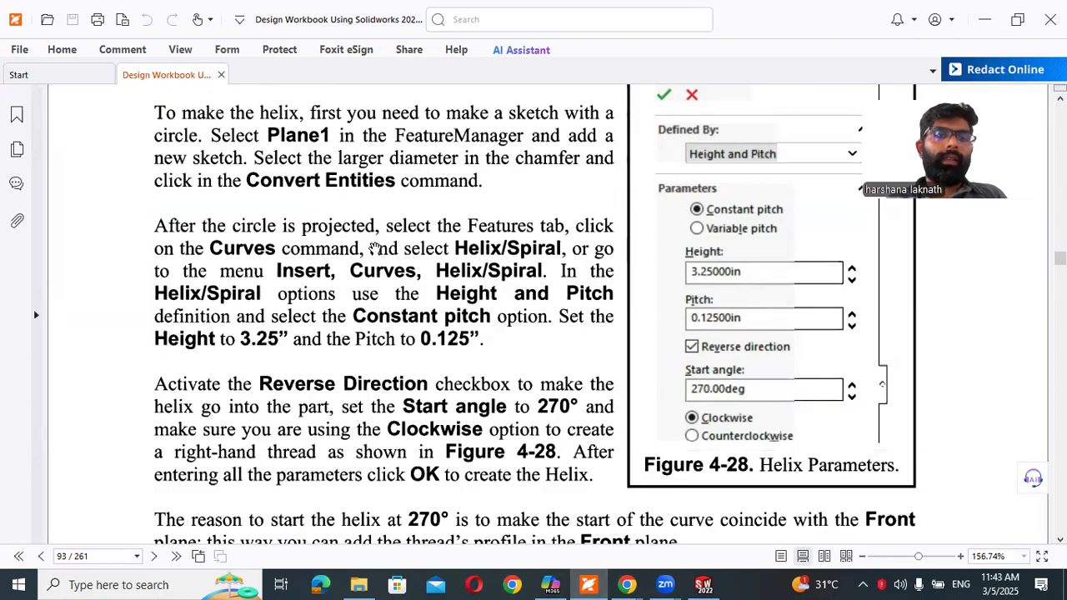
pyautogui.scroll(-1, 365, 277)
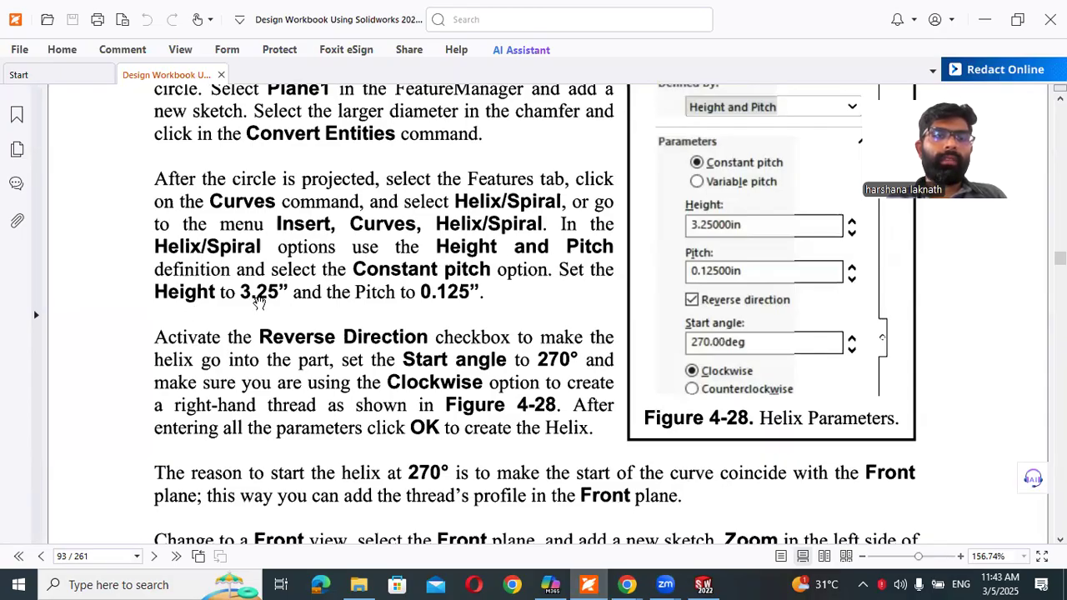
pyautogui.hotkey('alt', 'Tab')
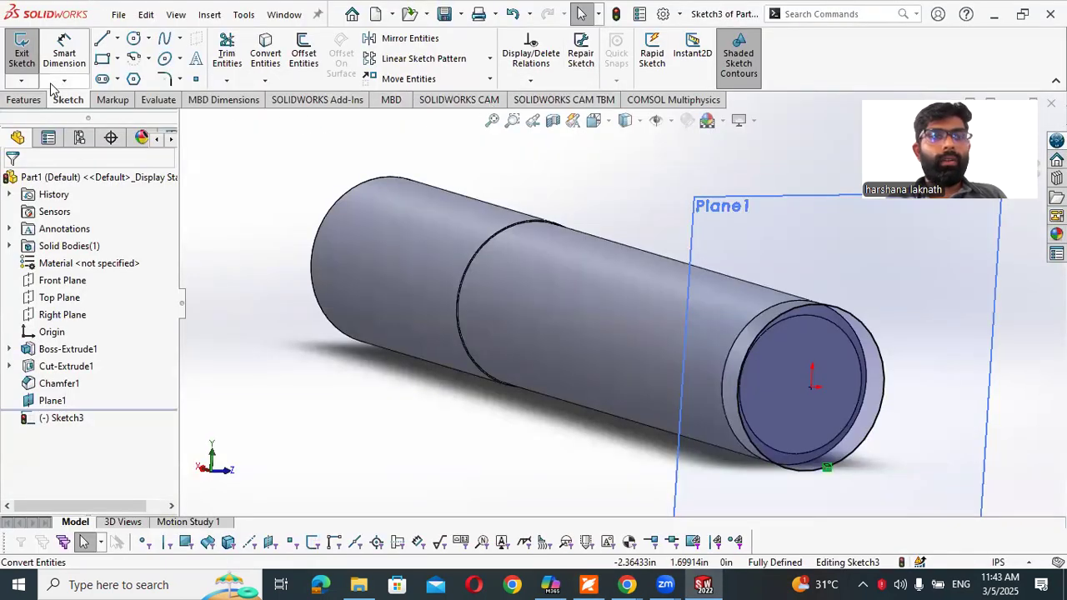
# Start a Helix/Spiral from the projected circle, define it by Height and Pitch, and set the height to 3.25 in
pyautogui.click(12, 101)
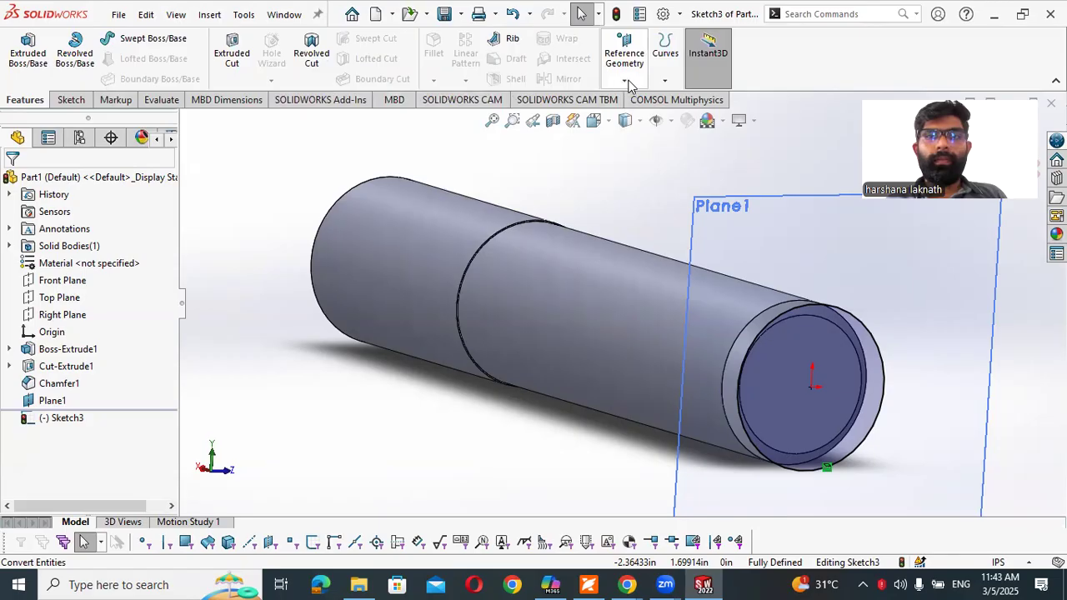
pyautogui.click(666, 82)
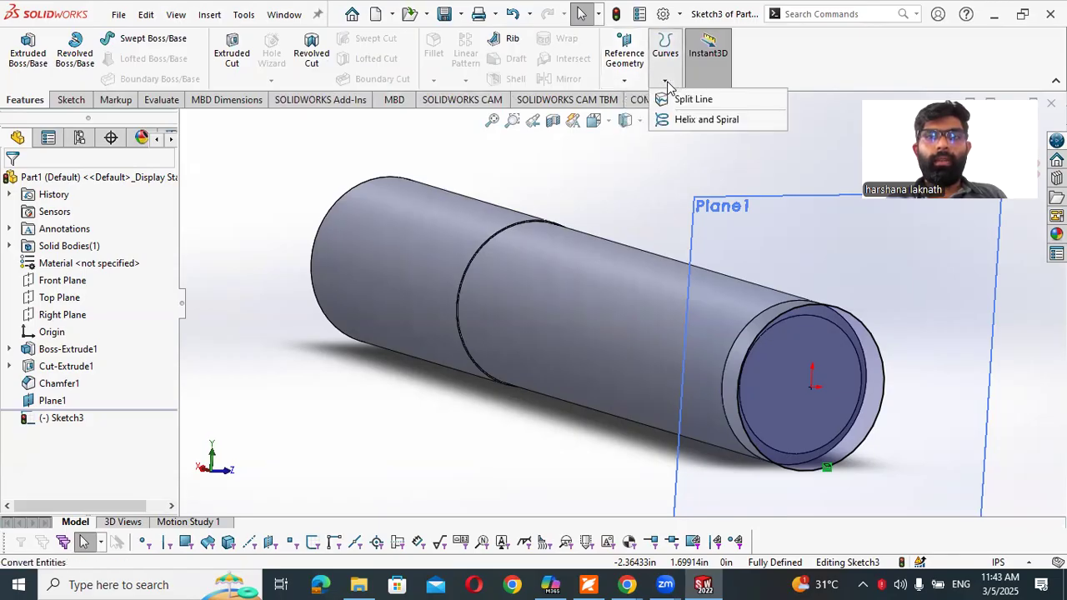
pyautogui.click(687, 121)
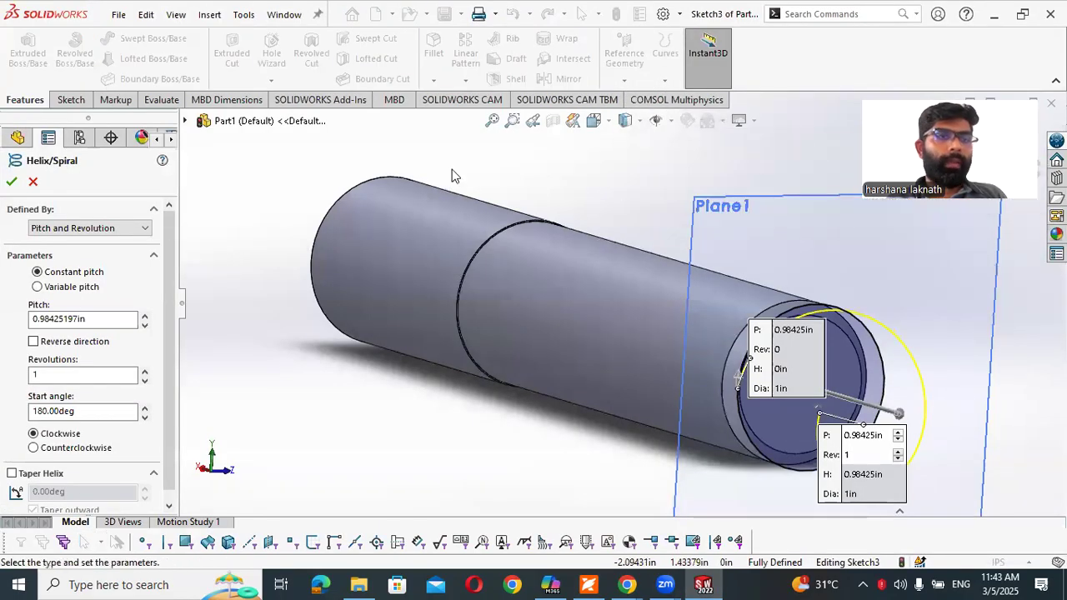
pyautogui.click(108, 228)
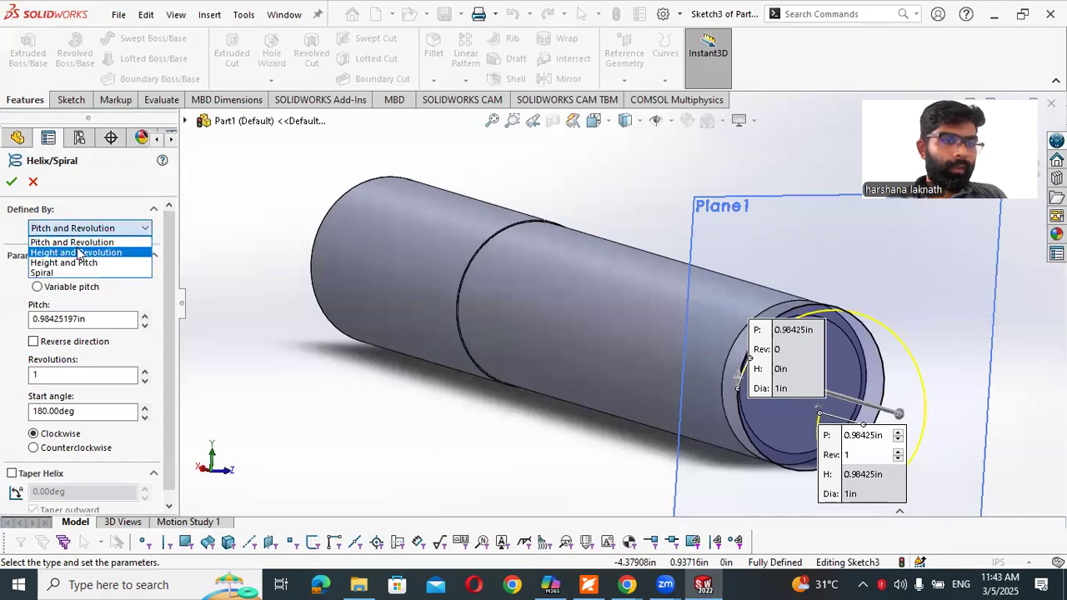
pyautogui.click(72, 263)
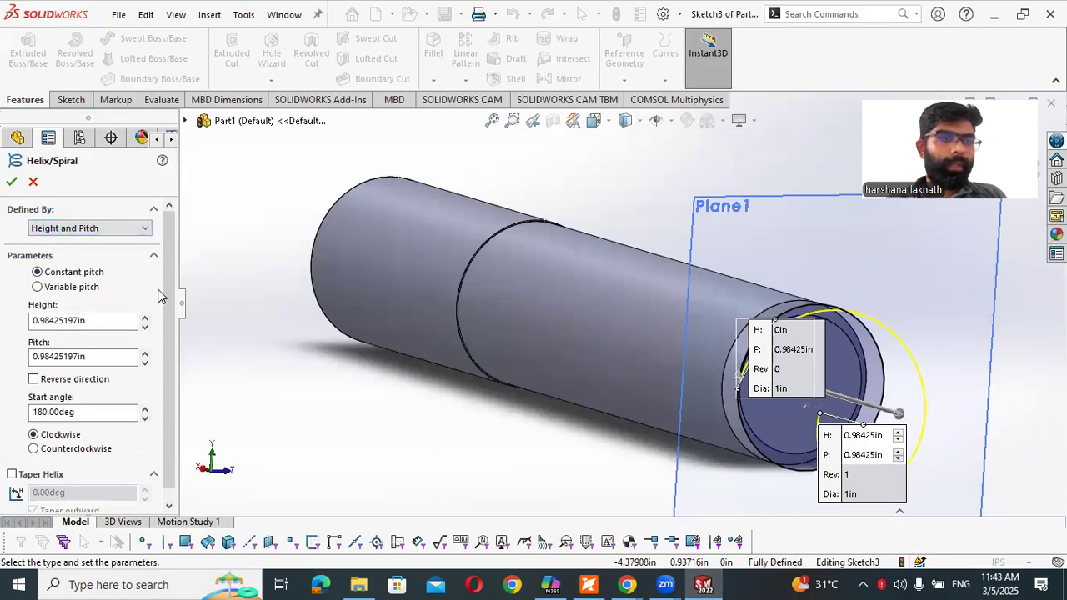
pyautogui.doubleClick(87, 320)
pyautogui.write('3.')
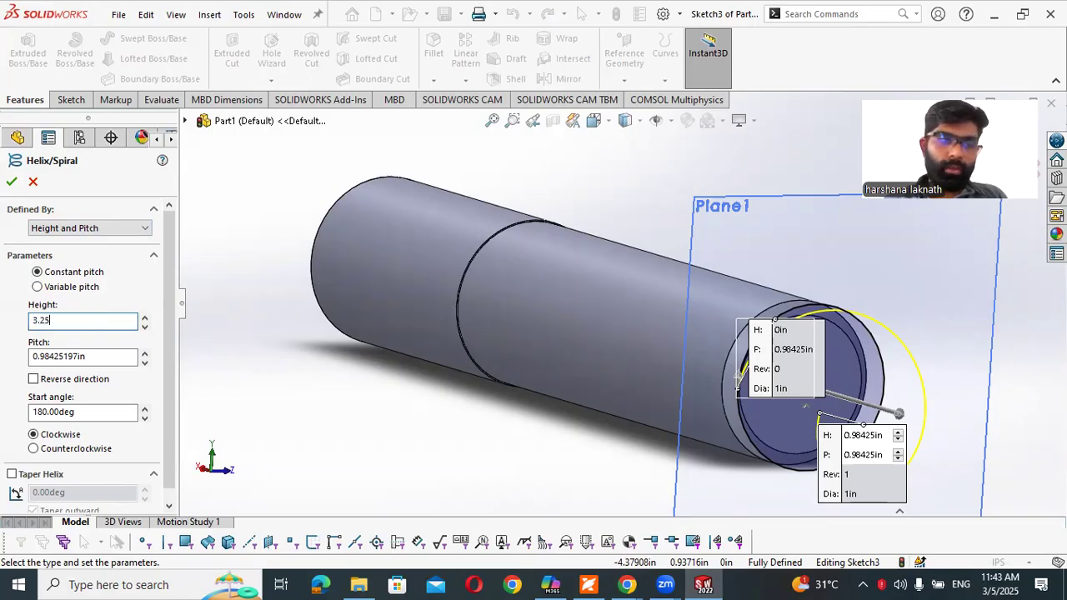
pyautogui.write('25')
pyautogui.press('Return')
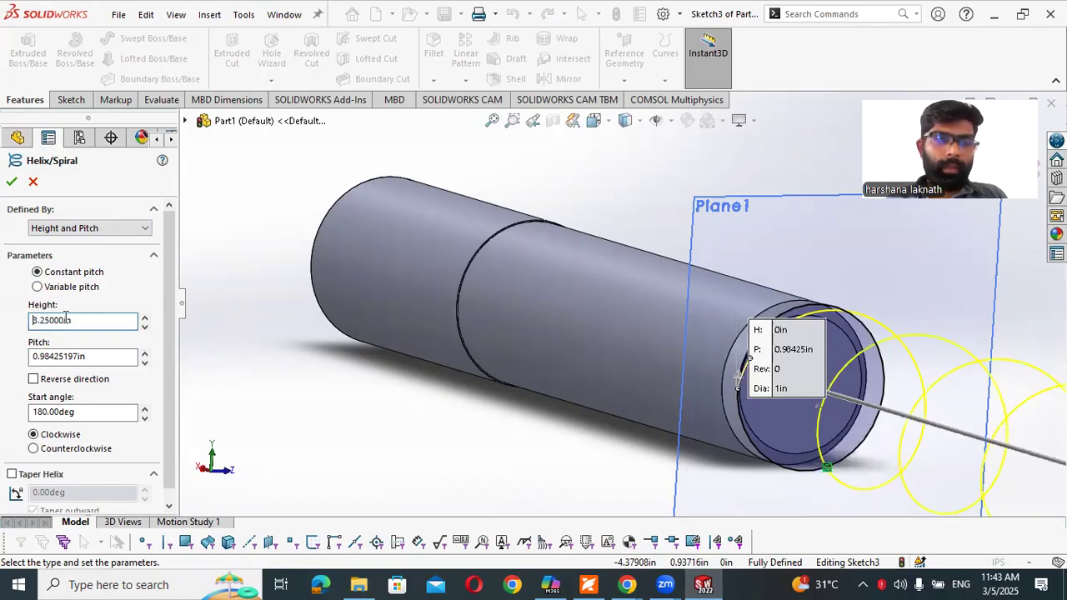
# Check the pitch in the workbook PDF and set the helix's constant pitch to 0.125 in
pyautogui.doubleClick(100, 356)
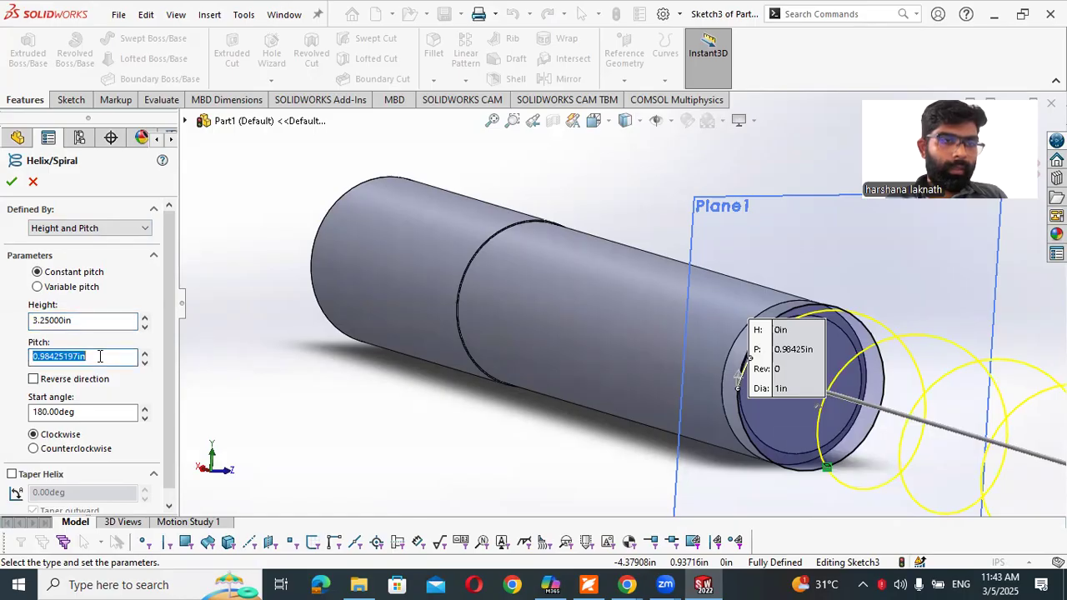
pyautogui.hotkey('alt', 'Tab')
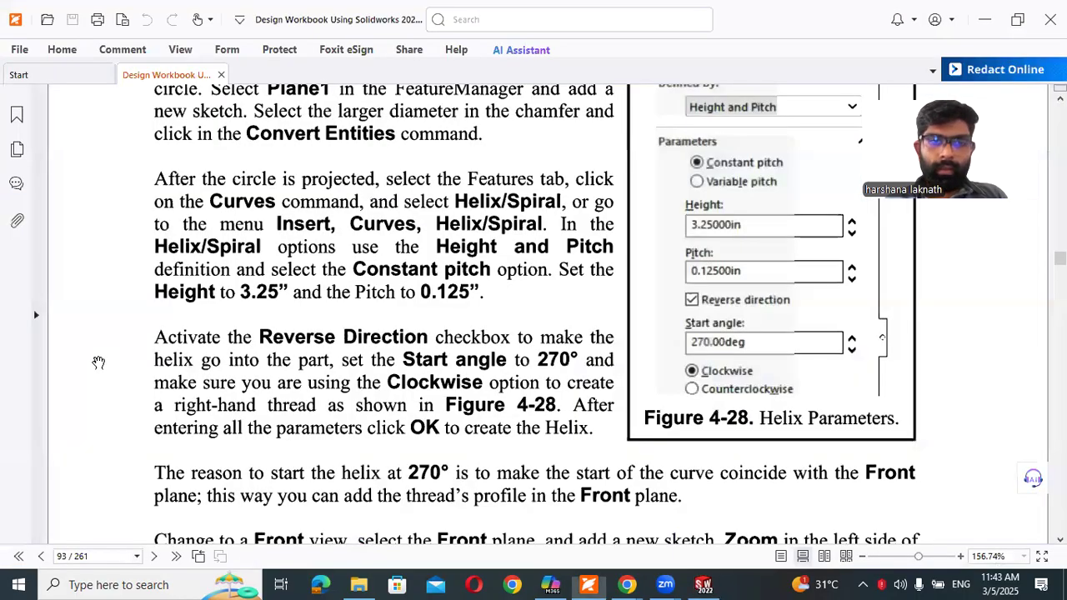
pyautogui.hotkey('alt', 'Tab')
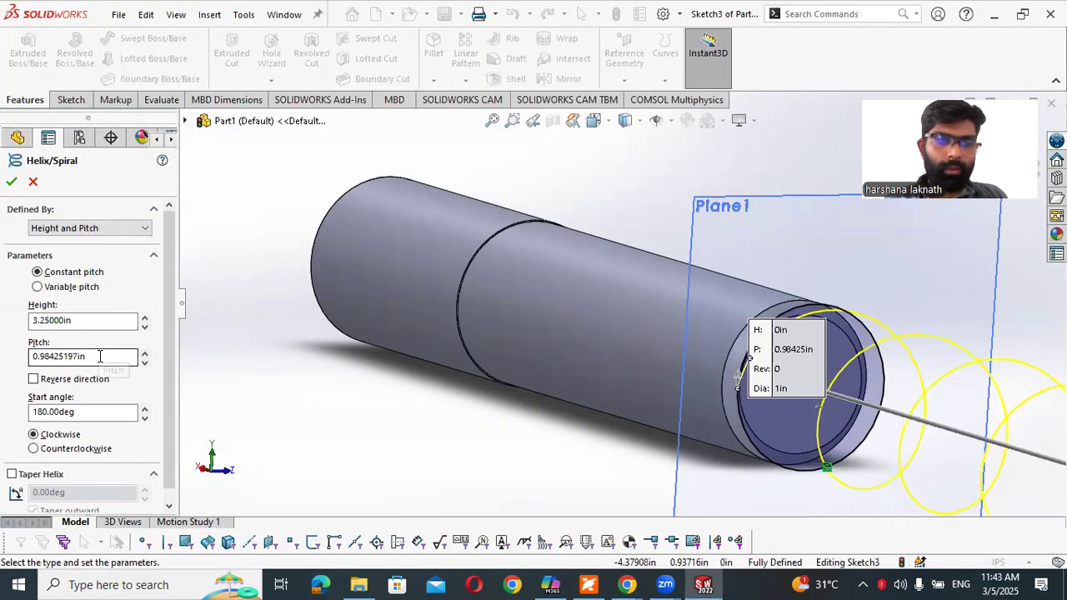
pyautogui.click(100, 356)
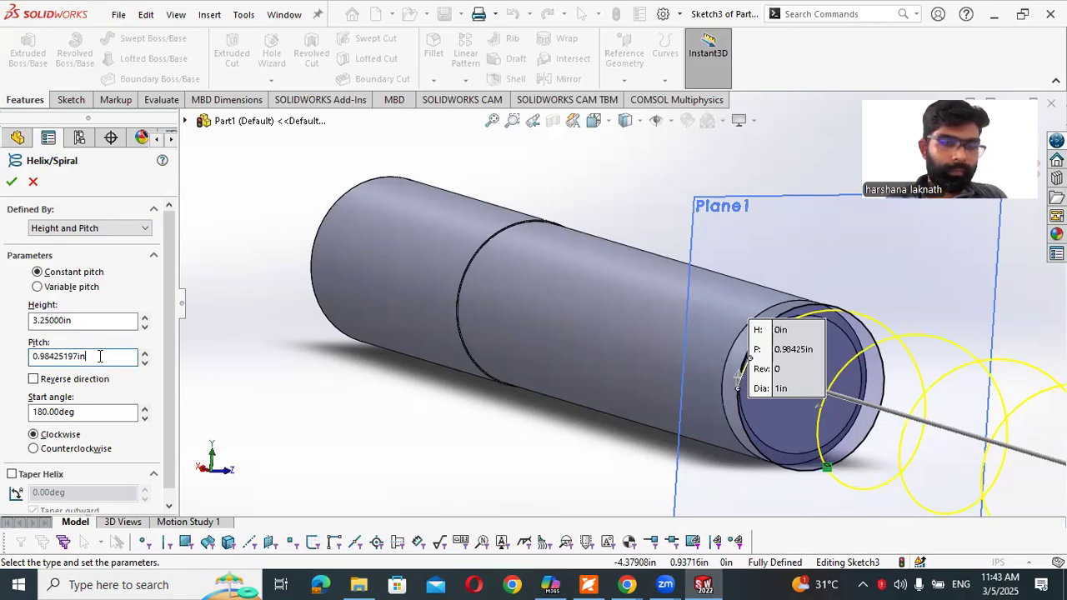
pyautogui.press('BackSpace')
pyautogui.press('BackSpace')
pyautogui.press('BackSpace')
pyautogui.press('BackSpace')
pyautogui.press('BackSpace')
pyautogui.press('BackSpace')
pyautogui.press('BackSpace')
pyautogui.press('BackSpace')
pyautogui.press('BackSpace')
pyautogui.press('BackSpace')
pyautogui.press('BackSpace')
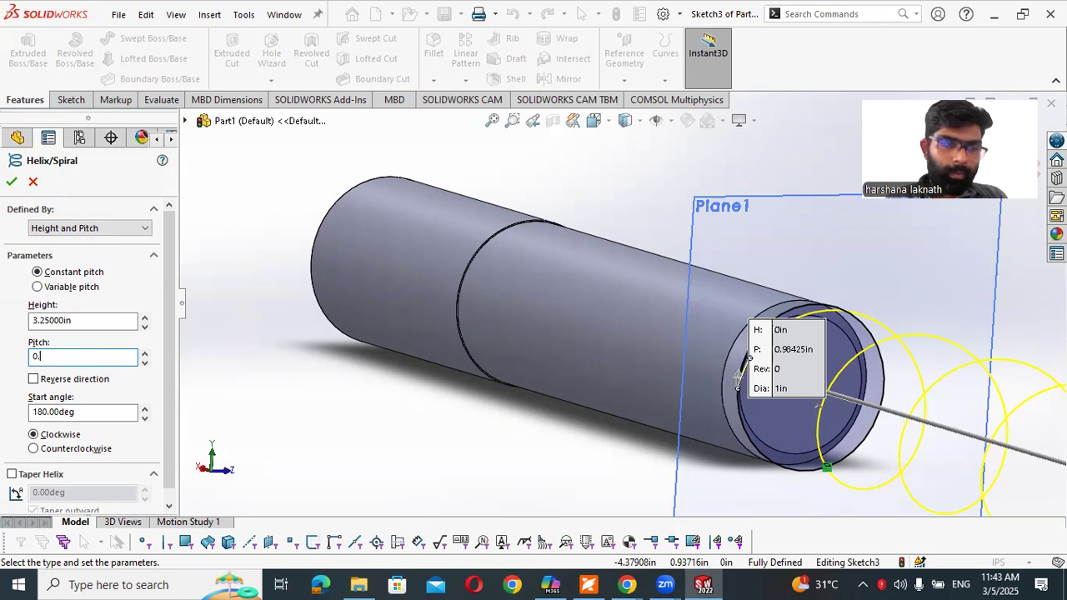
pyautogui.write('0.12')
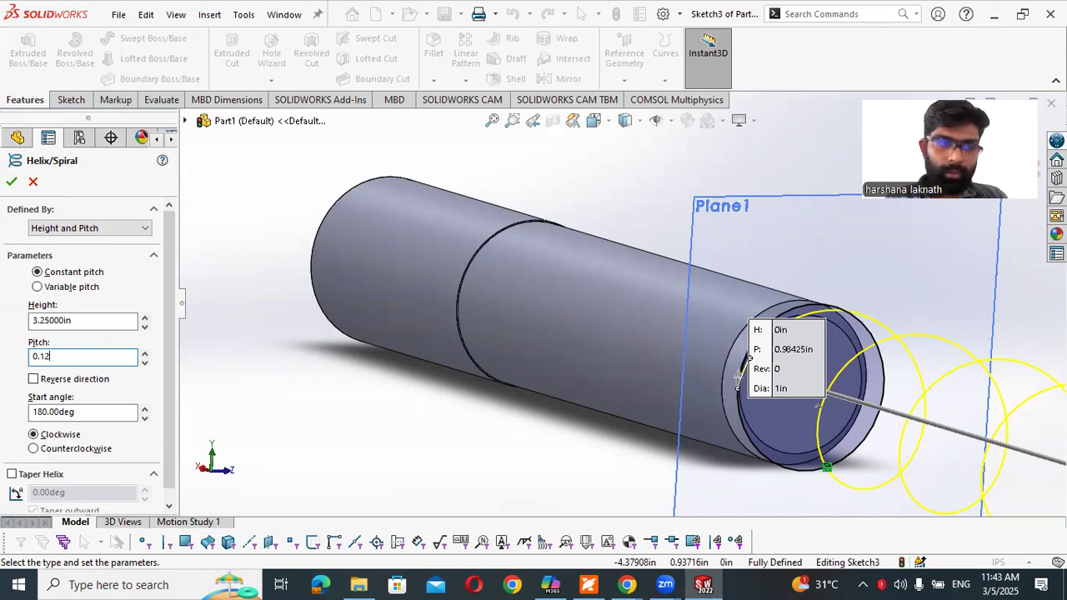
pyautogui.write('5')
pyautogui.press('Return')
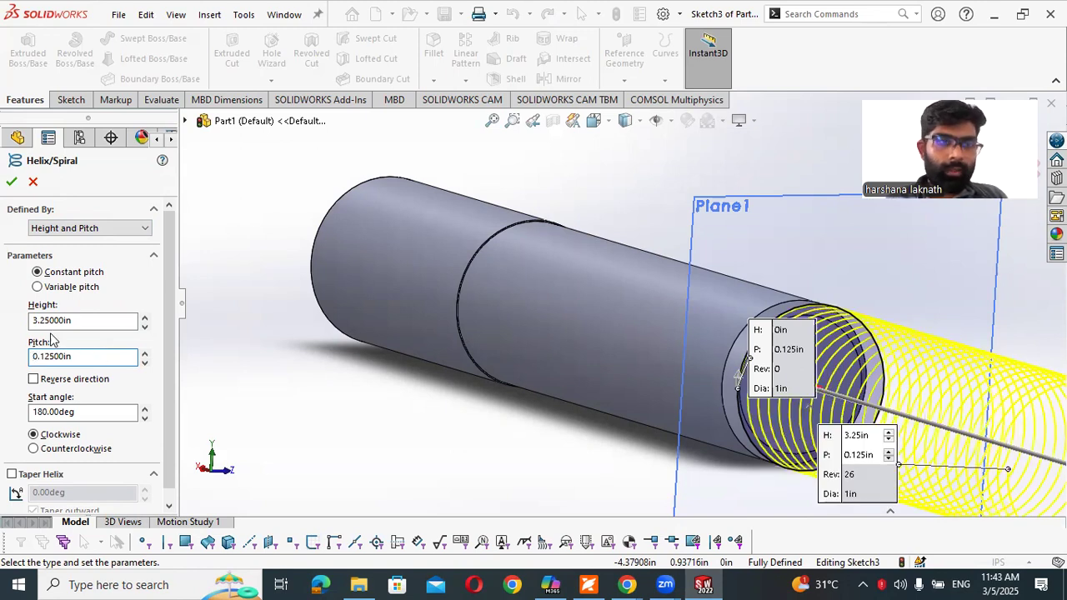
# Reverse the helix direction into the shaft, set the start angle to 270 degrees as in the workbook, and create the helix
pyautogui.click(33, 379)
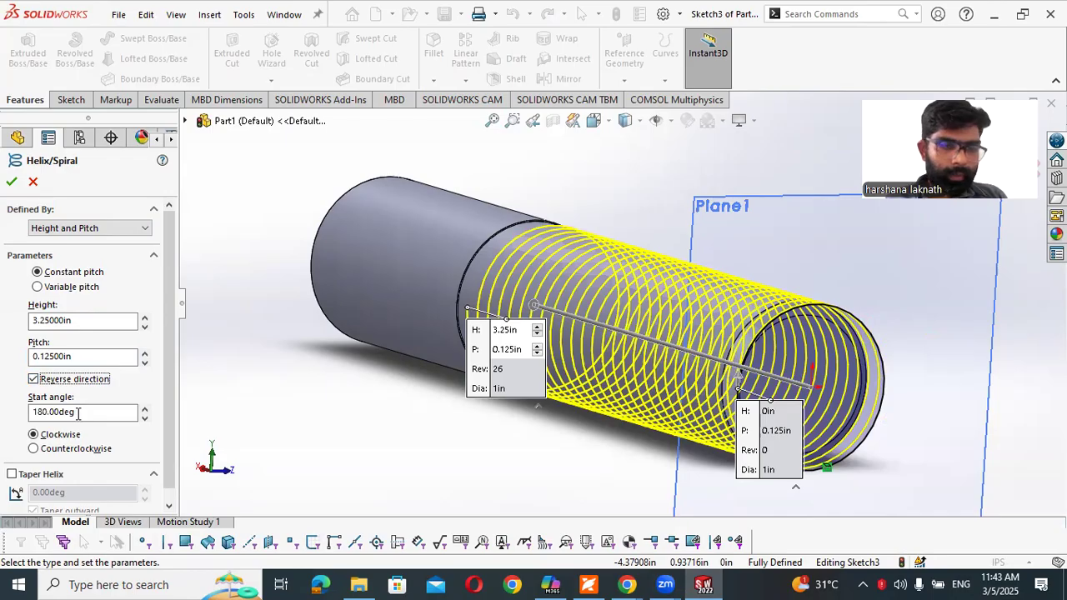
pyautogui.hotkey('alt', 'Tab')
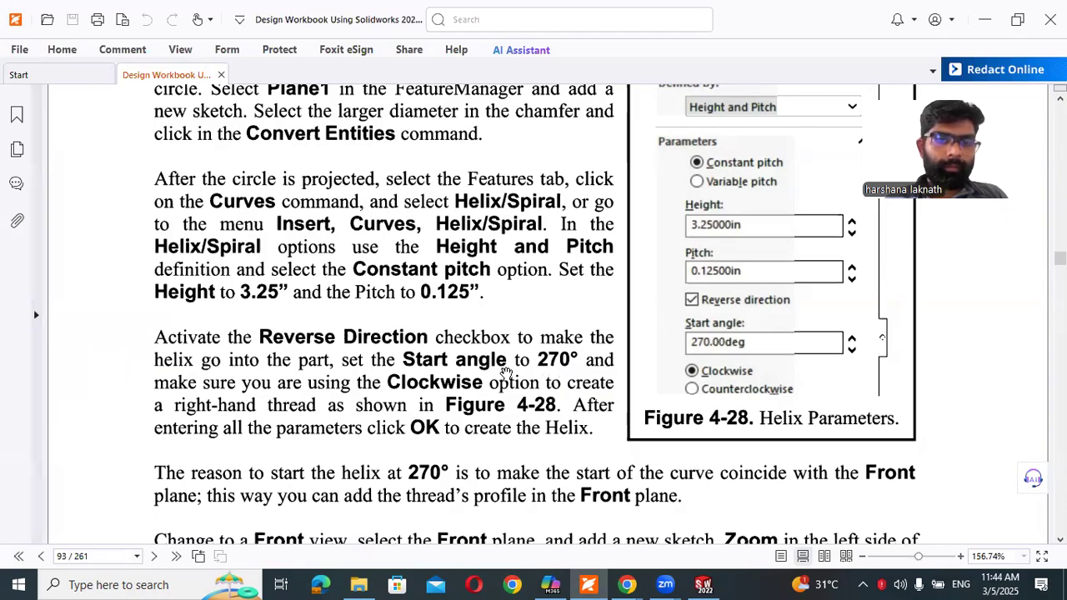
pyautogui.hotkey('alt', 'Tab')
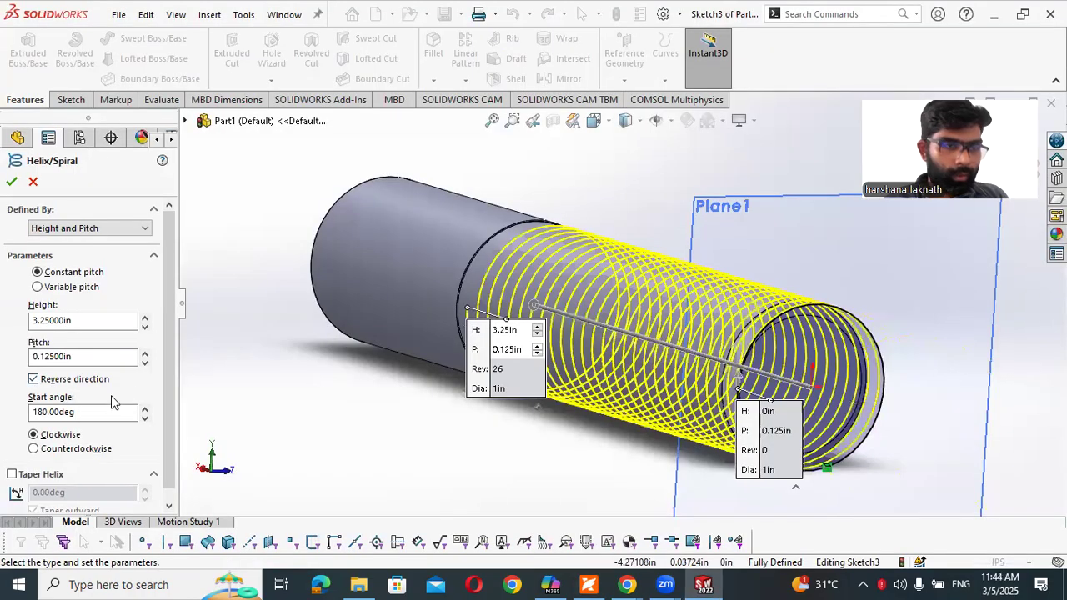
pyautogui.doubleClick(77, 412)
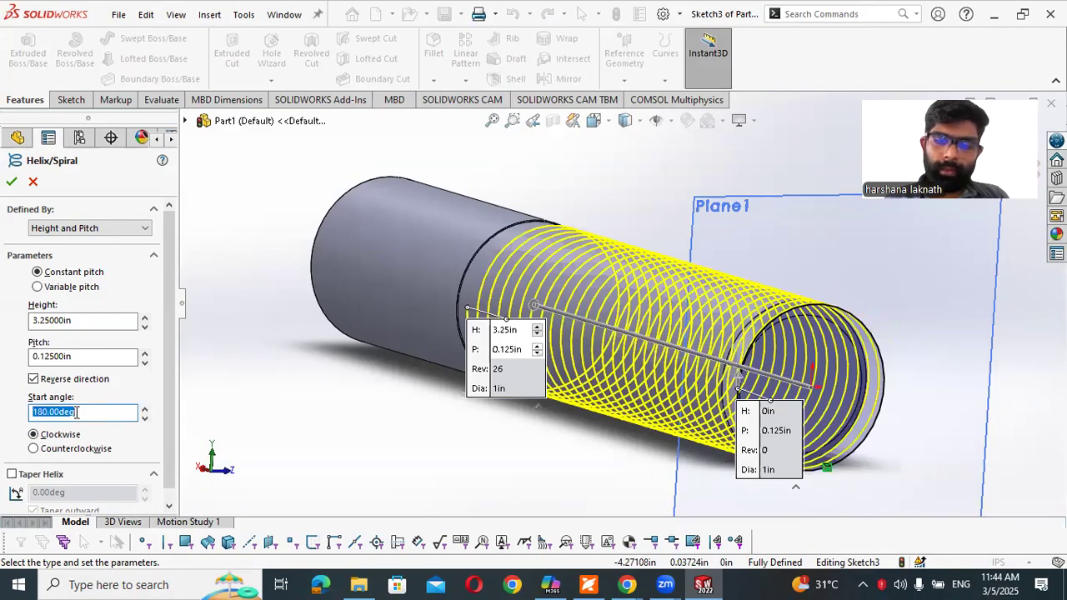
pyautogui.write('2')
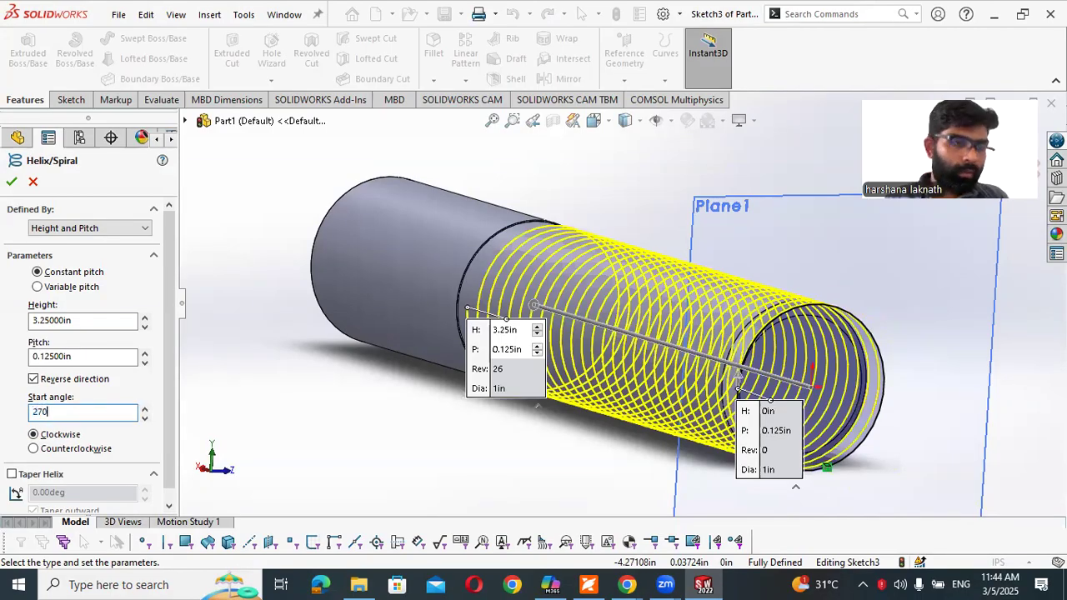
pyautogui.write('70')
pyautogui.press('Return')
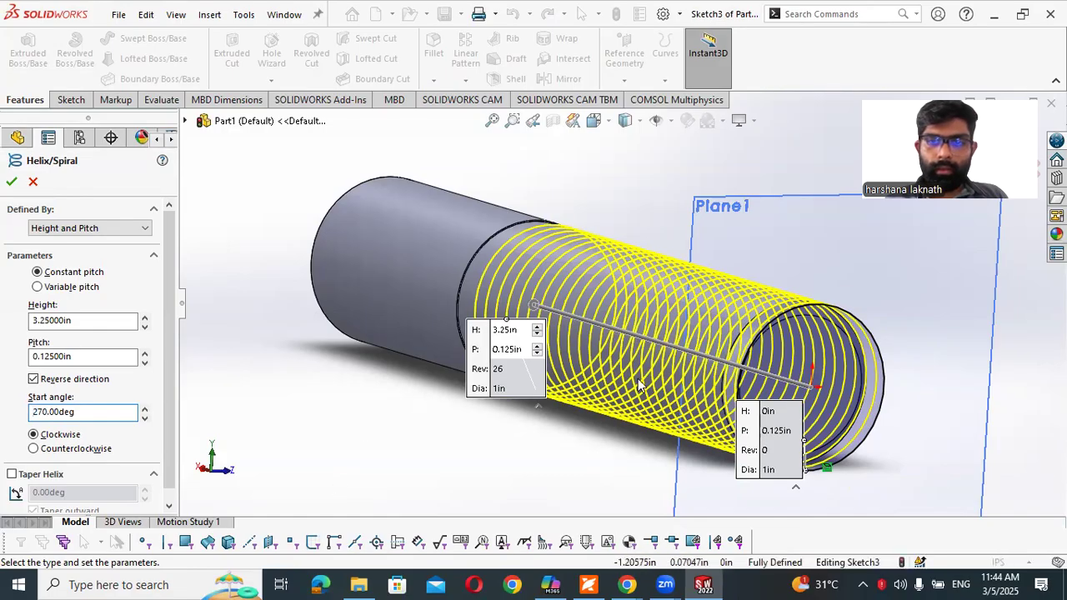
pyautogui.scroll(-2, 767, 377)
pyautogui.scroll(-1, 767, 377)
pyautogui.scroll(1, 767, 378)
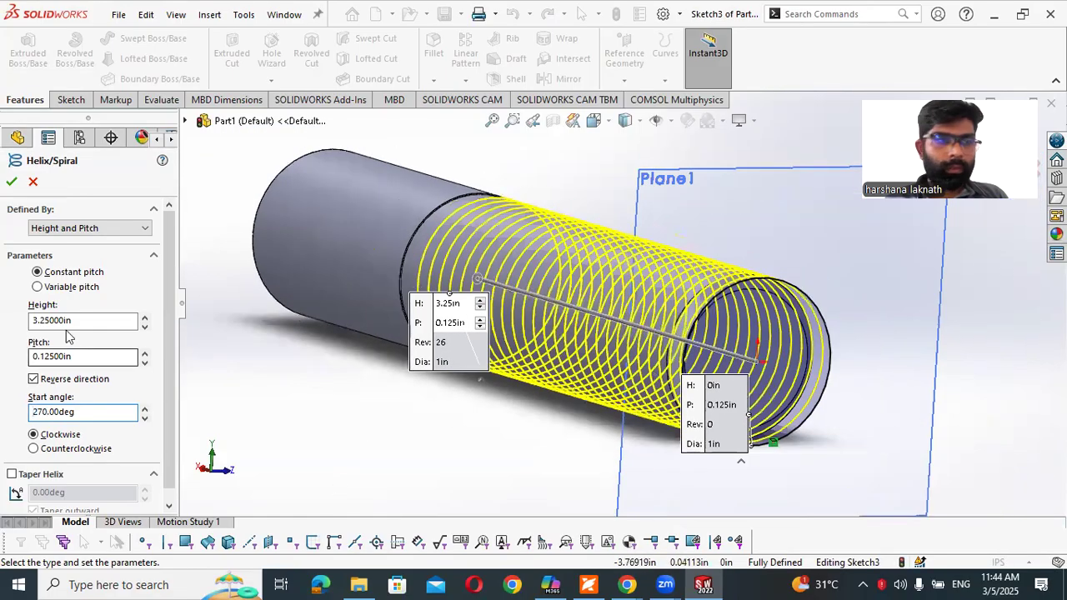
pyautogui.click(14, 182)
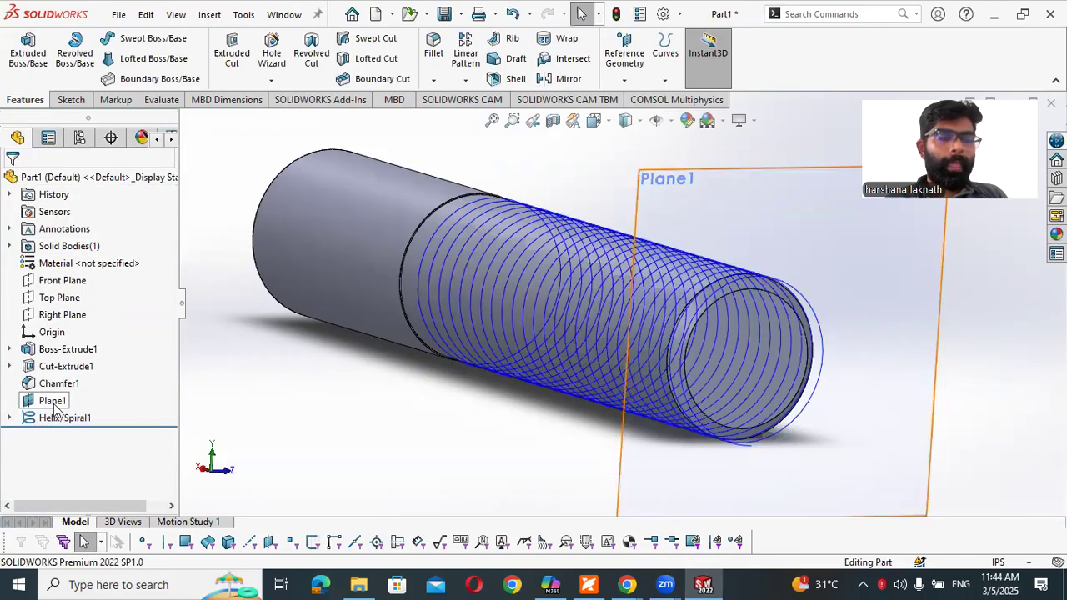
# Switch to the workbook PDF to examine the thread profile sketch instructions and tooth dimensions in Figures 4-29 and 4-30, and return to SOLIDWORKS
pyautogui.hotkey('alt', 'Tab')
pyautogui.scroll(-3, 90, 373)
pyautogui.scroll(-3, 89, 373)
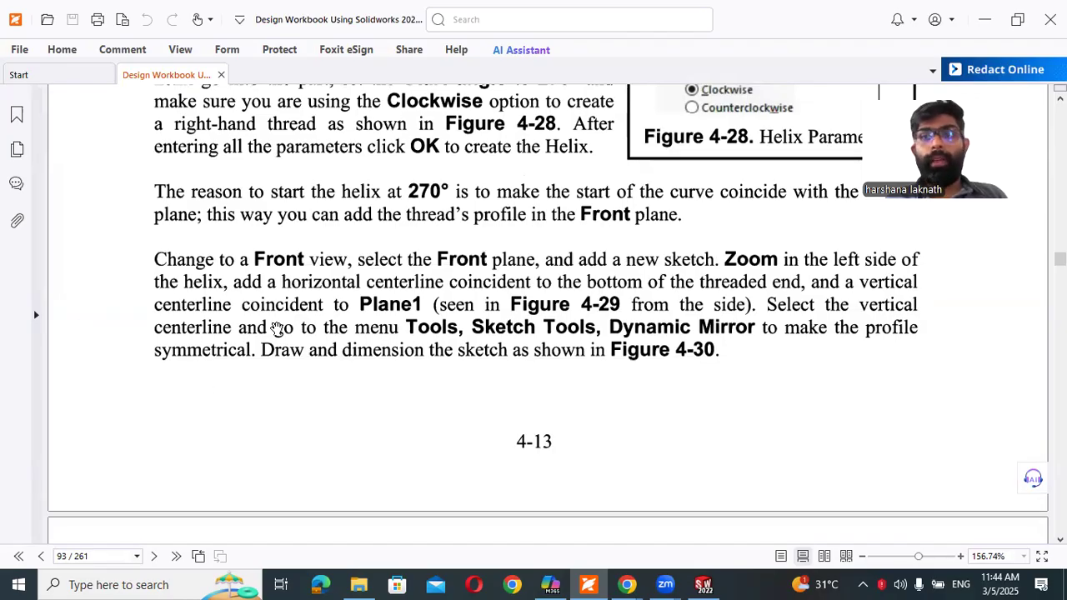
pyautogui.scroll(-8, 191, 343)
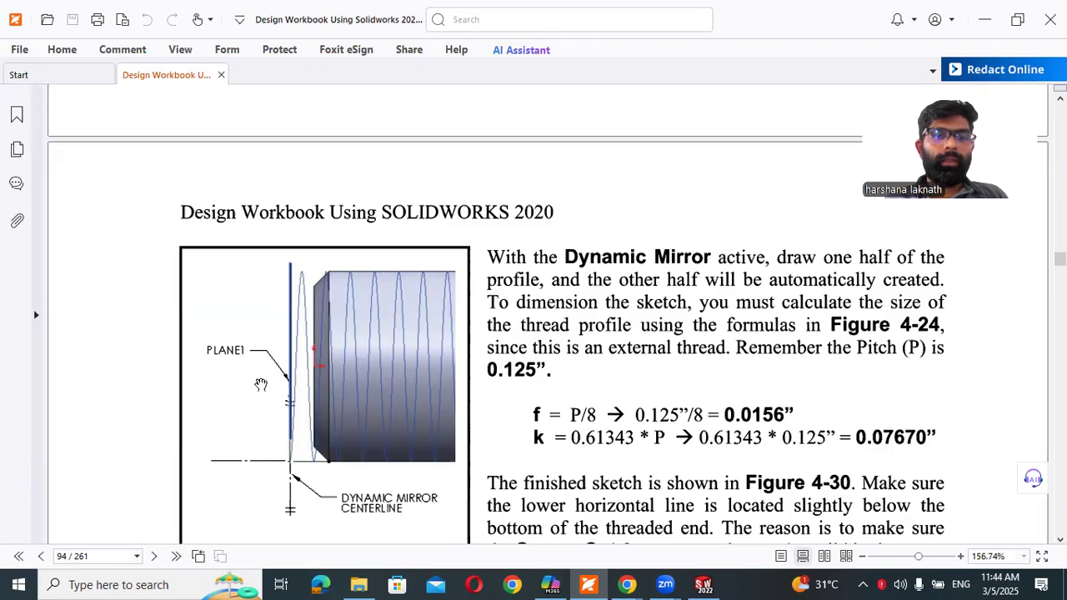
pyautogui.scroll(-4, 268, 370)
pyautogui.scroll(-4, 269, 371)
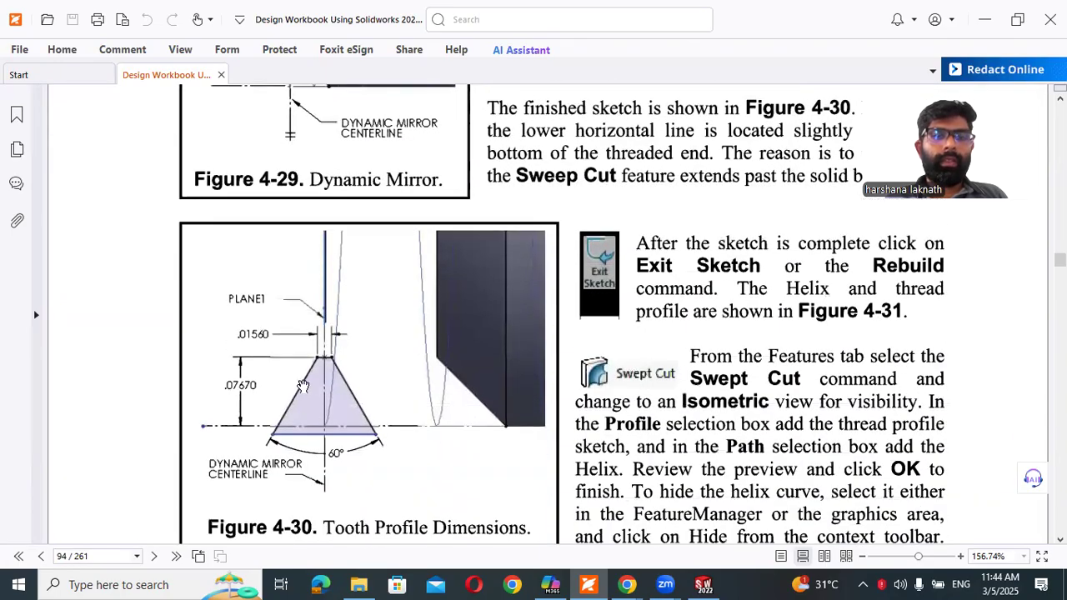
pyautogui.hotkey('alt', 'Tab')
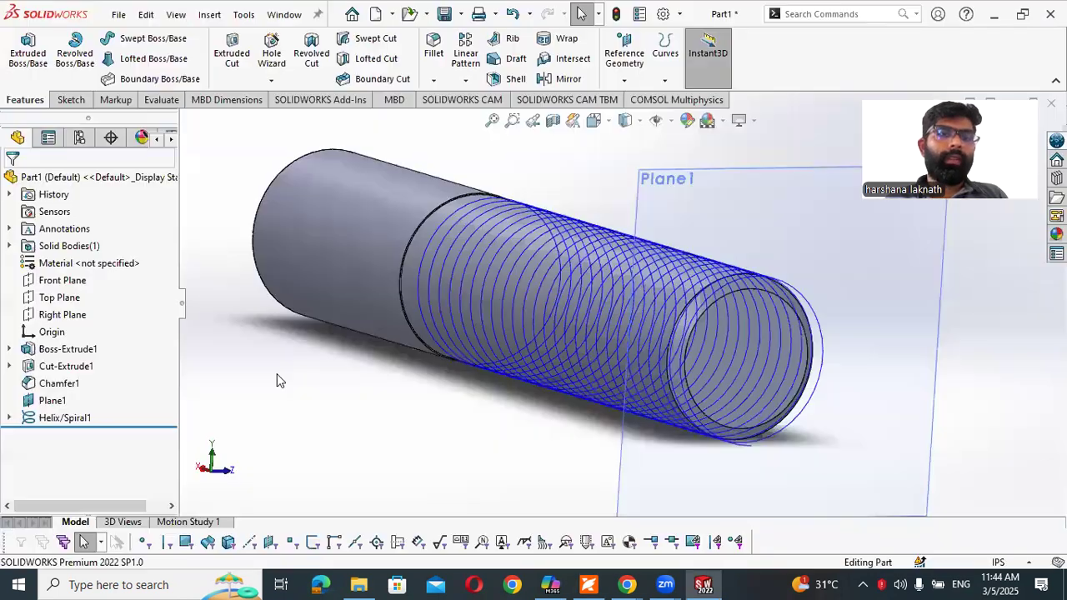
# Start a sketch on the Front Plane and draw a horizontal centerline from the chamfer's lower outer corner outward past Plane1
pyautogui.click(61, 281)
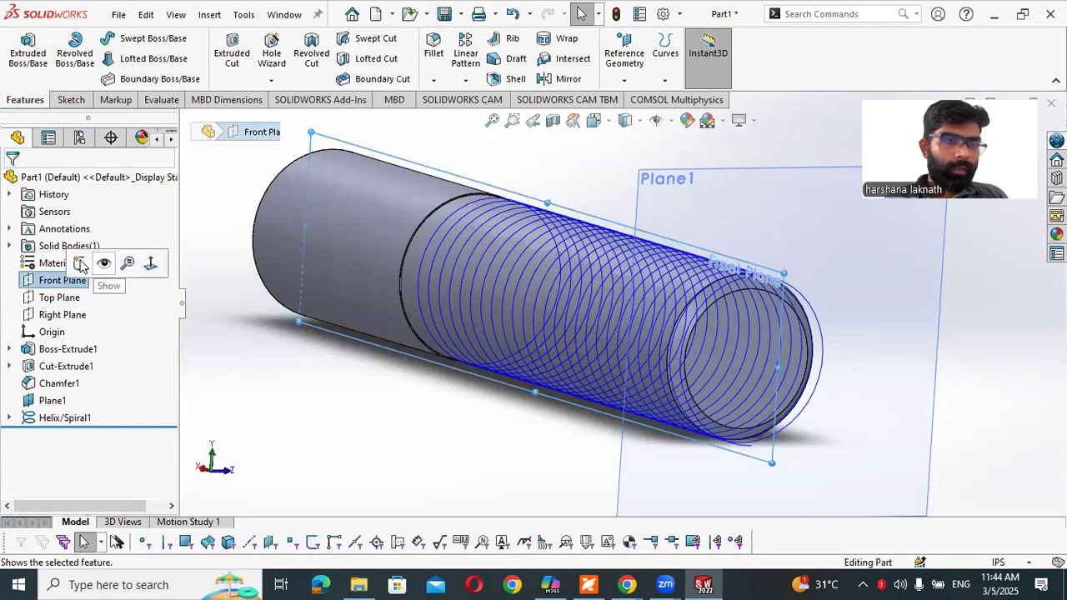
pyautogui.click(80, 264)
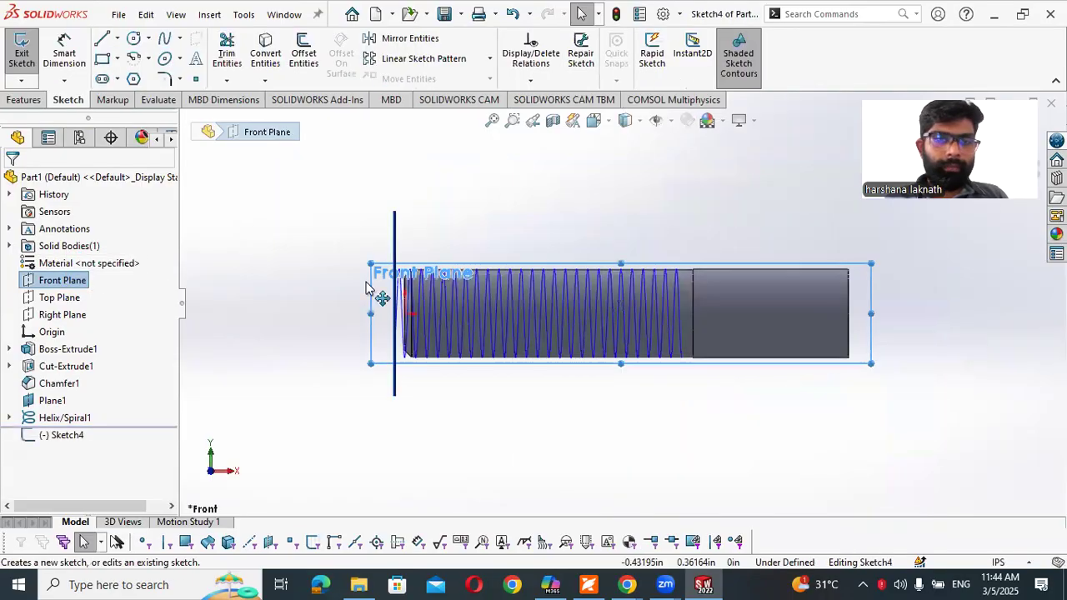
pyautogui.scroll(-6, 409, 333)
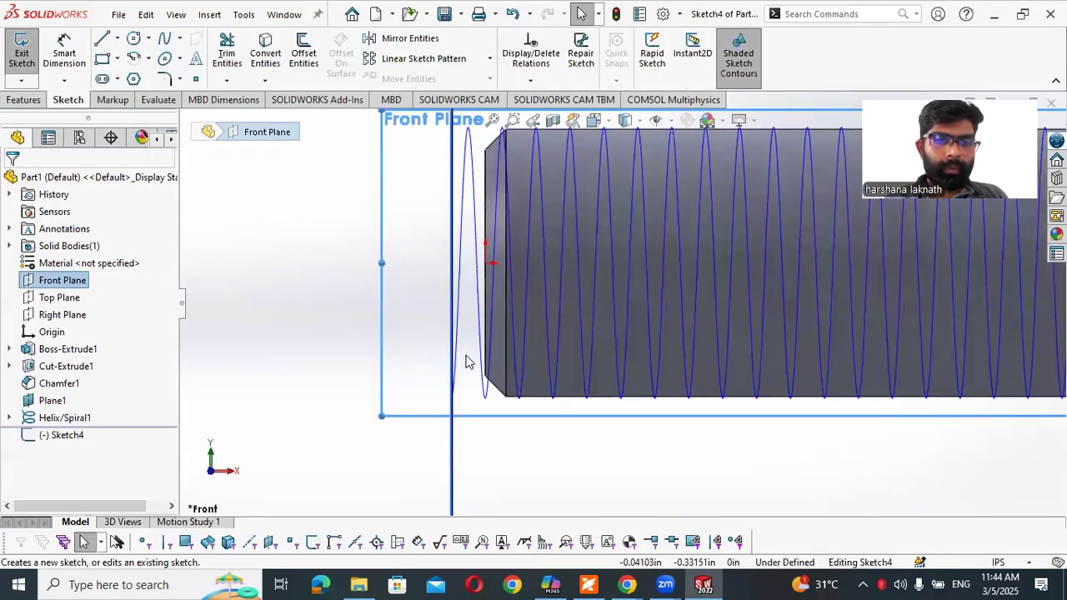
pyautogui.scroll(-1, 467, 362)
pyautogui.scroll(-1, 468, 361)
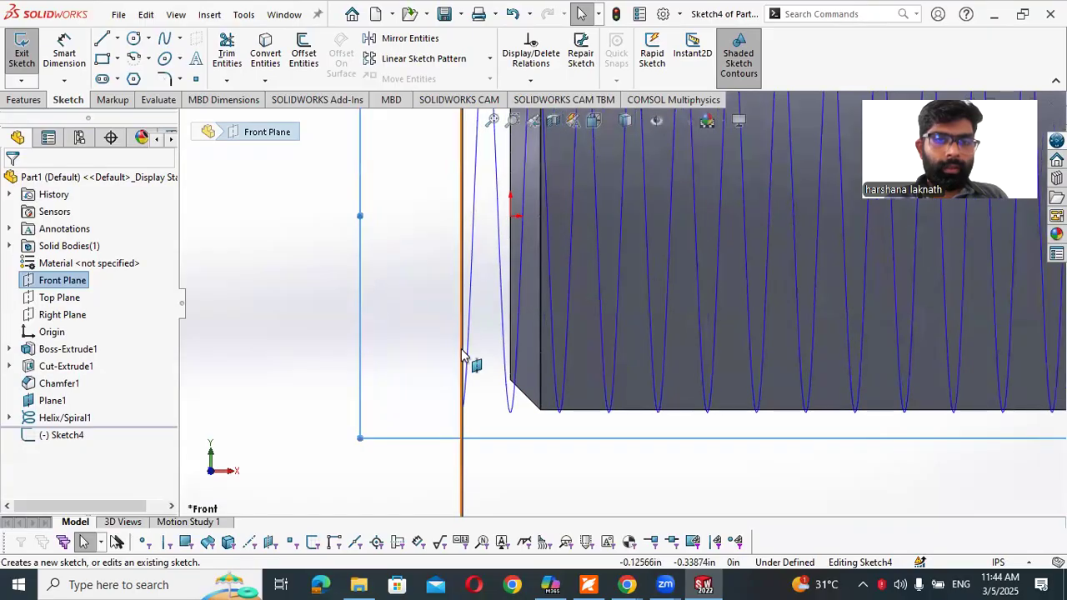
pyautogui.scroll(-1, 469, 360)
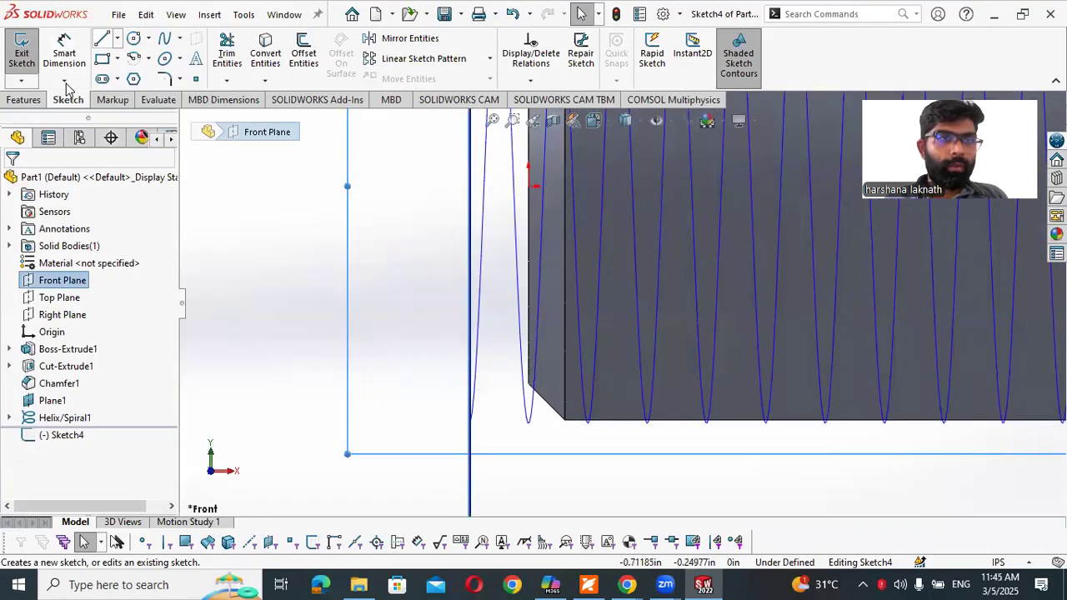
pyautogui.click(117, 38)
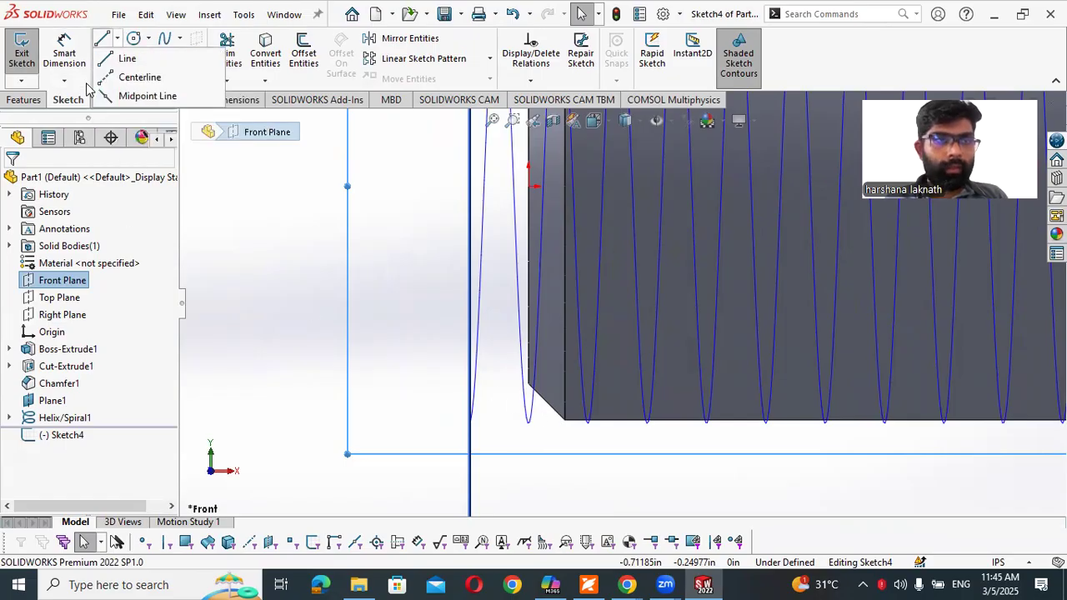
pyautogui.click(130, 83)
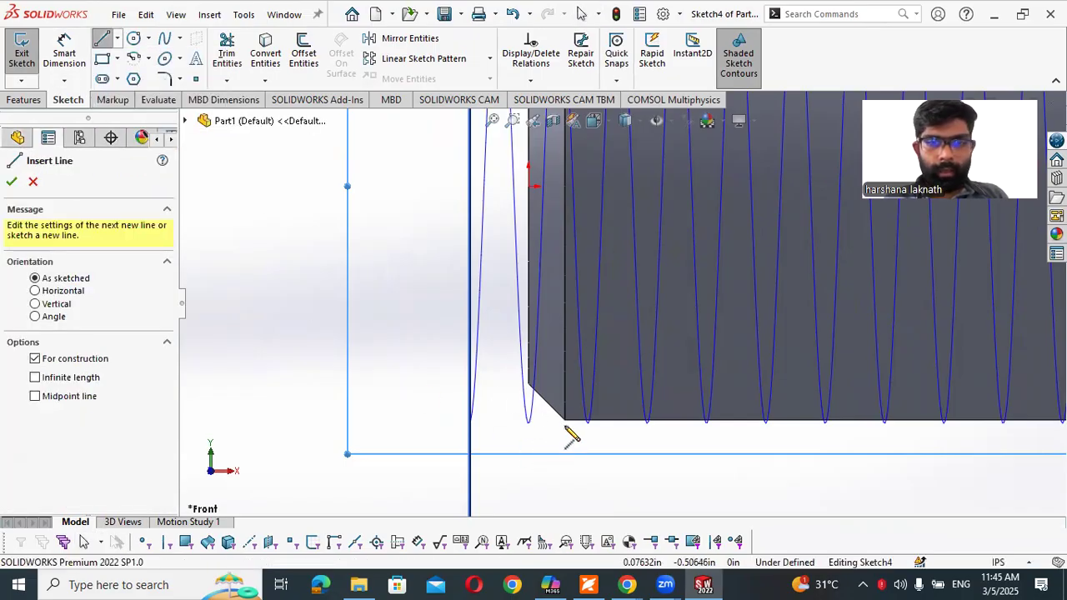
pyautogui.click(565, 421)
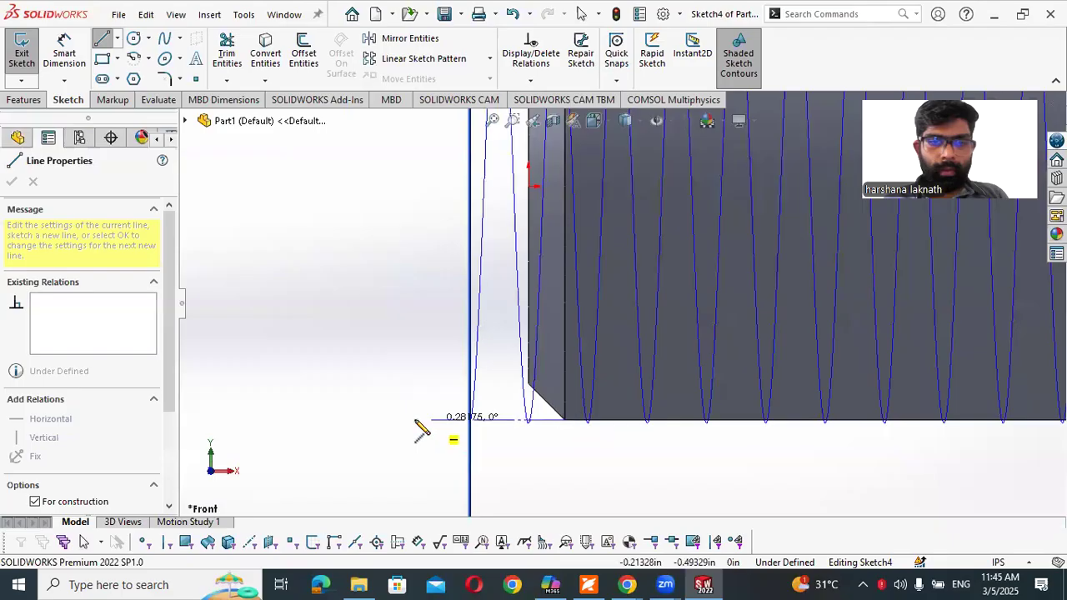
pyautogui.click(288, 421)
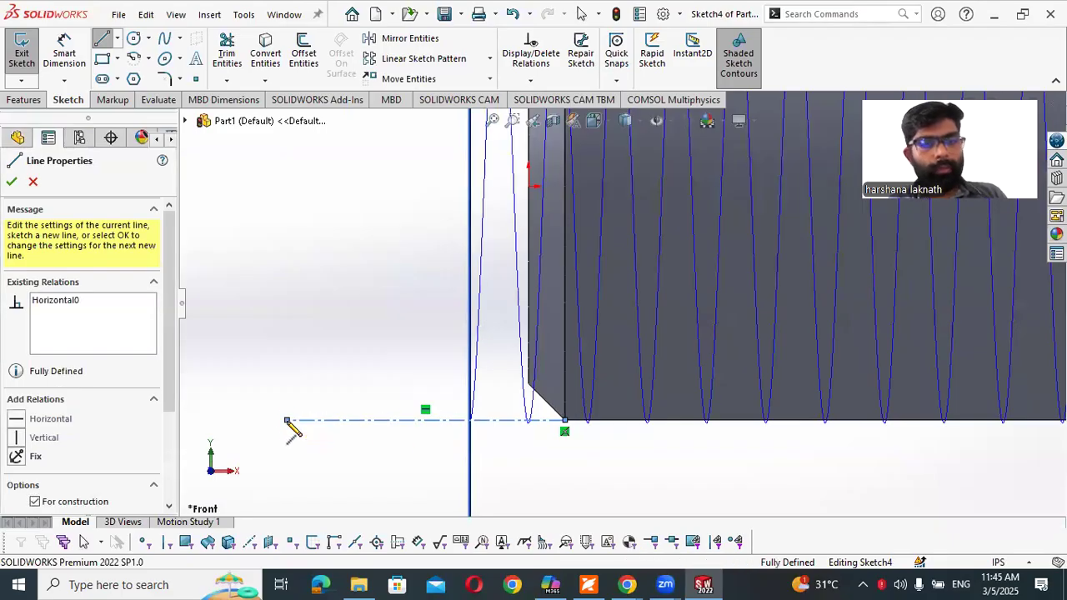
pyautogui.press('Escape')
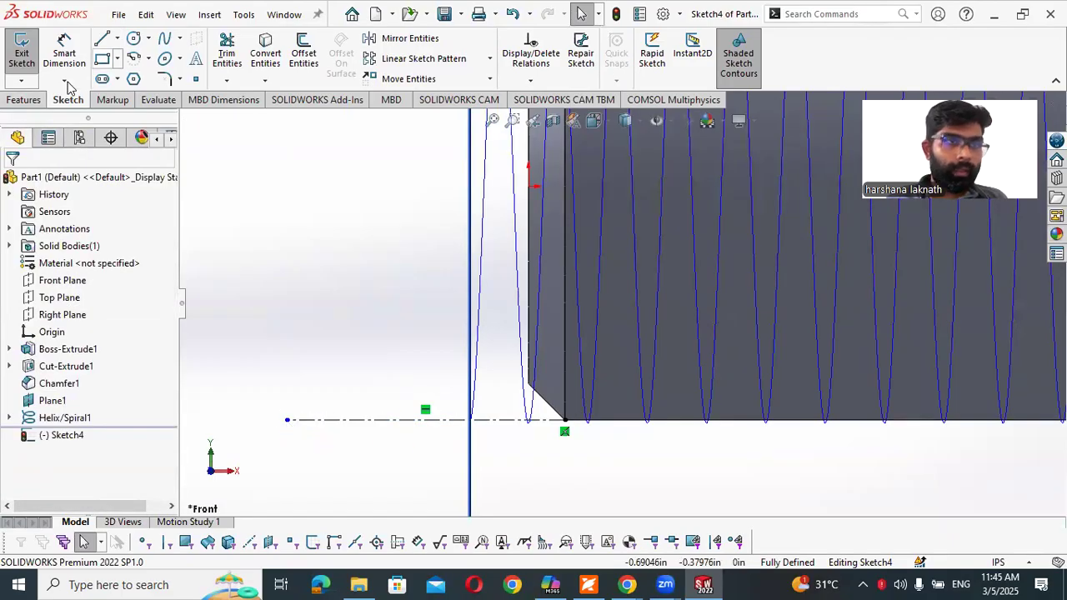
# Draw a vertical centerline coincident with Plane1, extending from level with the origin to below the horizontal centerline
pyautogui.click(117, 38)
pyautogui.click(141, 78)
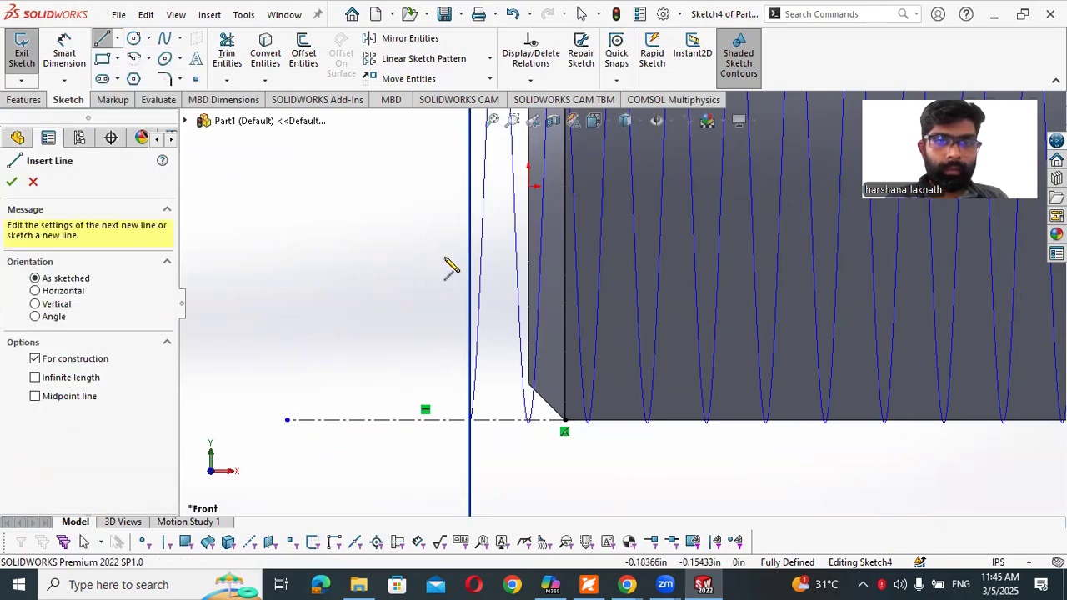
pyautogui.click(470, 200)
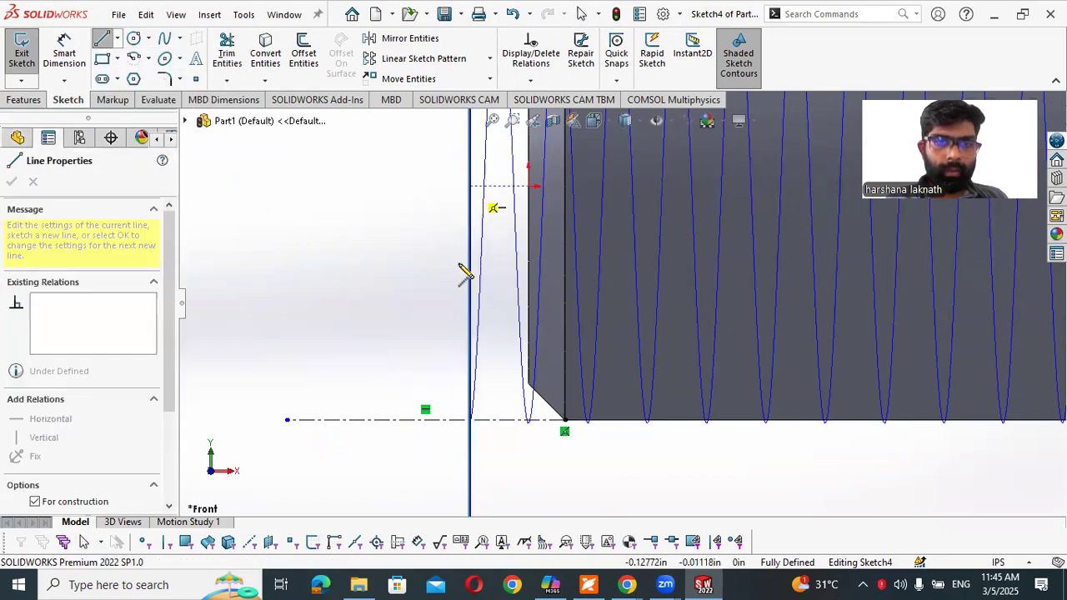
pyautogui.click(469, 506)
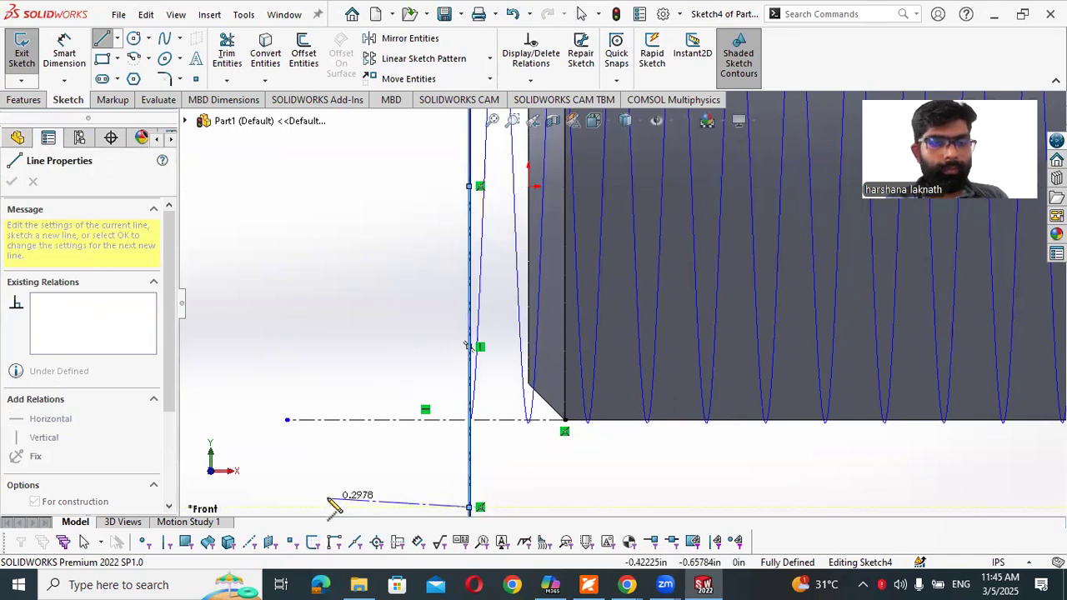
pyautogui.press('Escape')
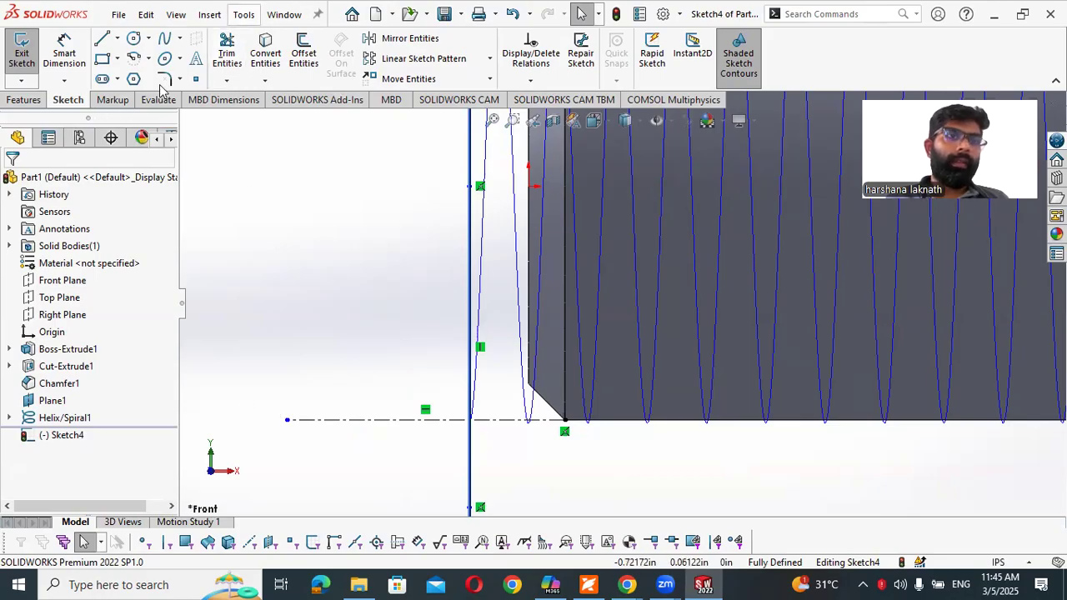
# Activate Dynamic Mirror about the vertical centerline on Plane1
pyautogui.click(243, 14)
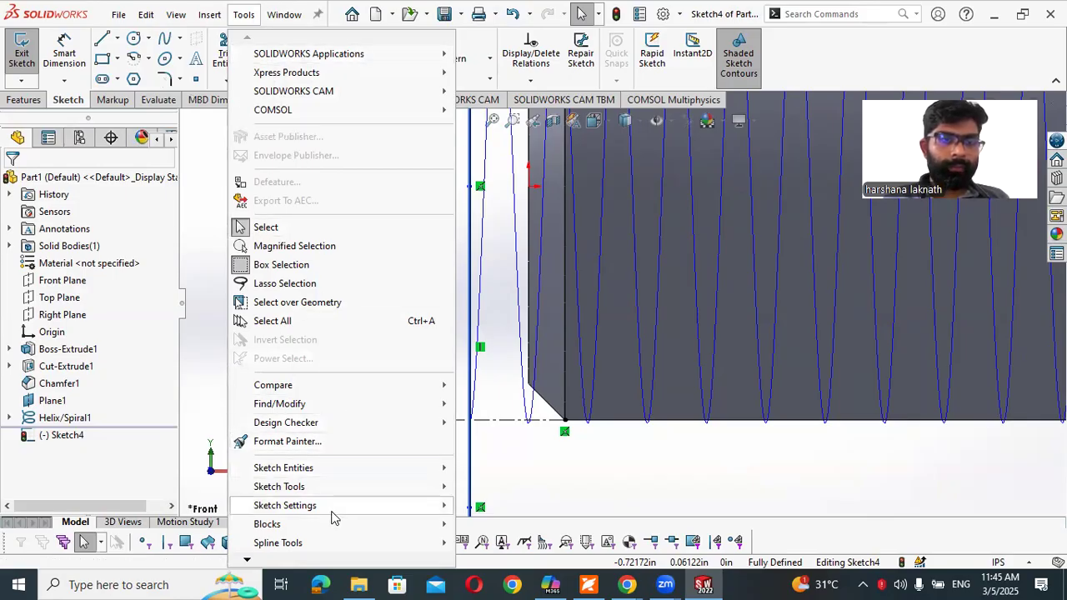
pyautogui.moveTo(331, 495)
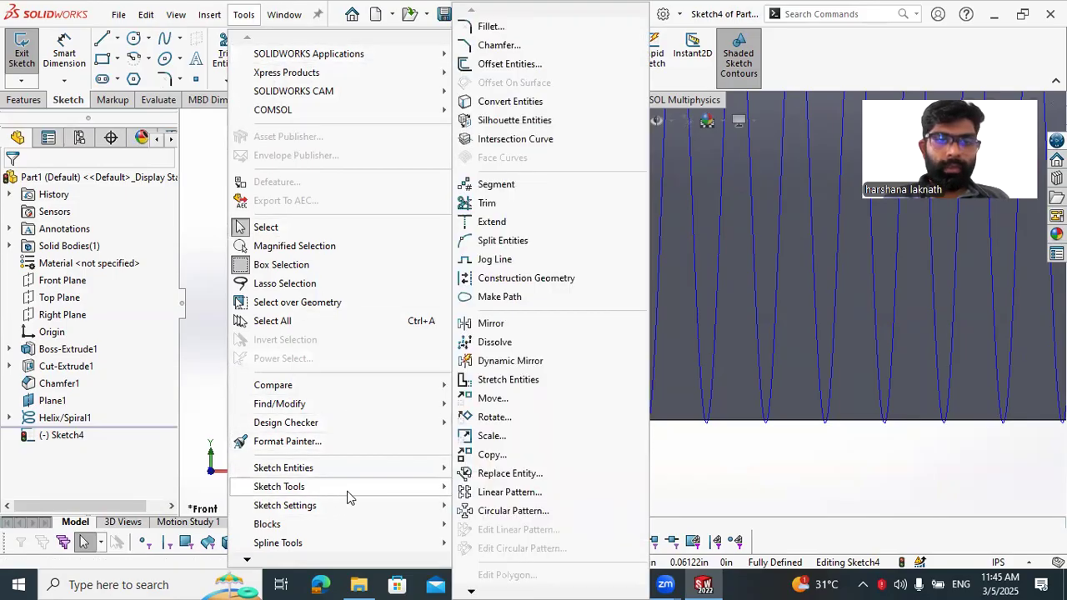
pyautogui.click(492, 365)
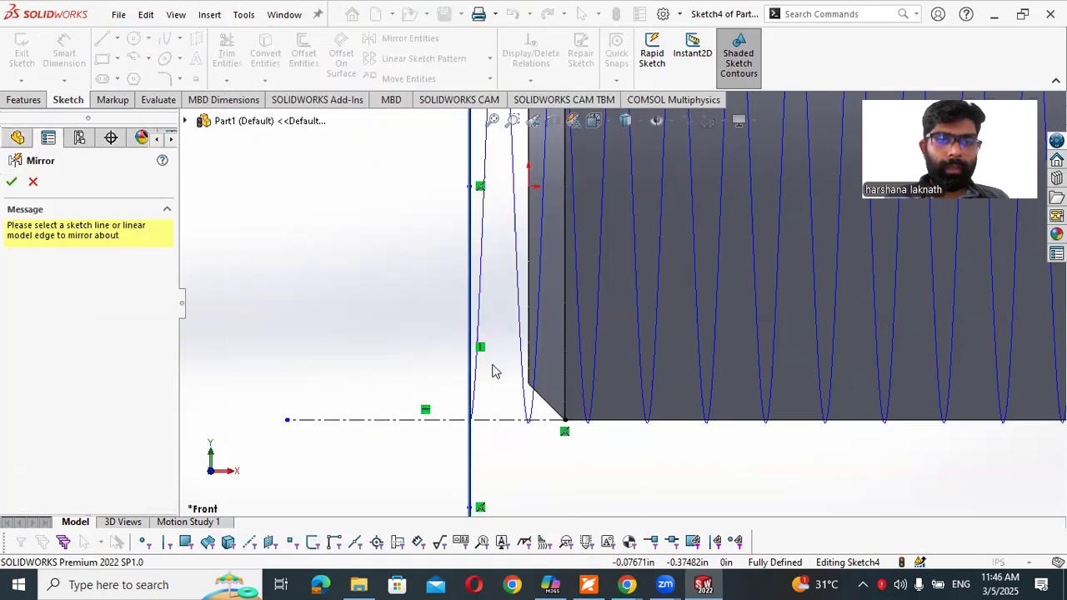
pyautogui.click(470, 295)
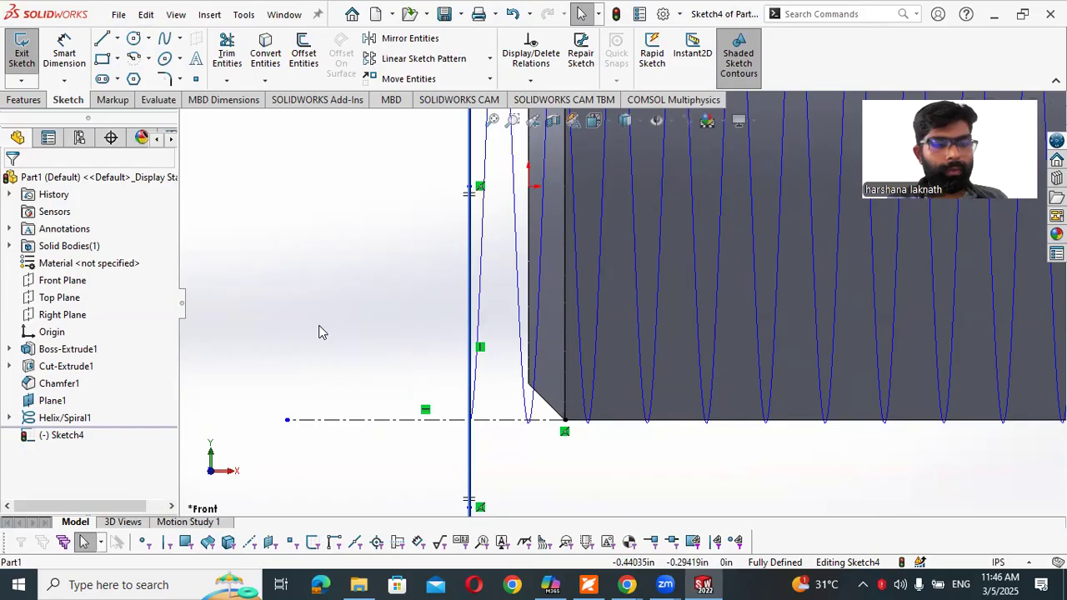
# Check the tooth profile in the workbook PDF and sketch its mirrored slanted side from below the horizontal centerline, with a horizontal top line to the mirror centerline
pyautogui.hotkey('alt', 'Tab')
pyautogui.scroll(-2, 253, 325)
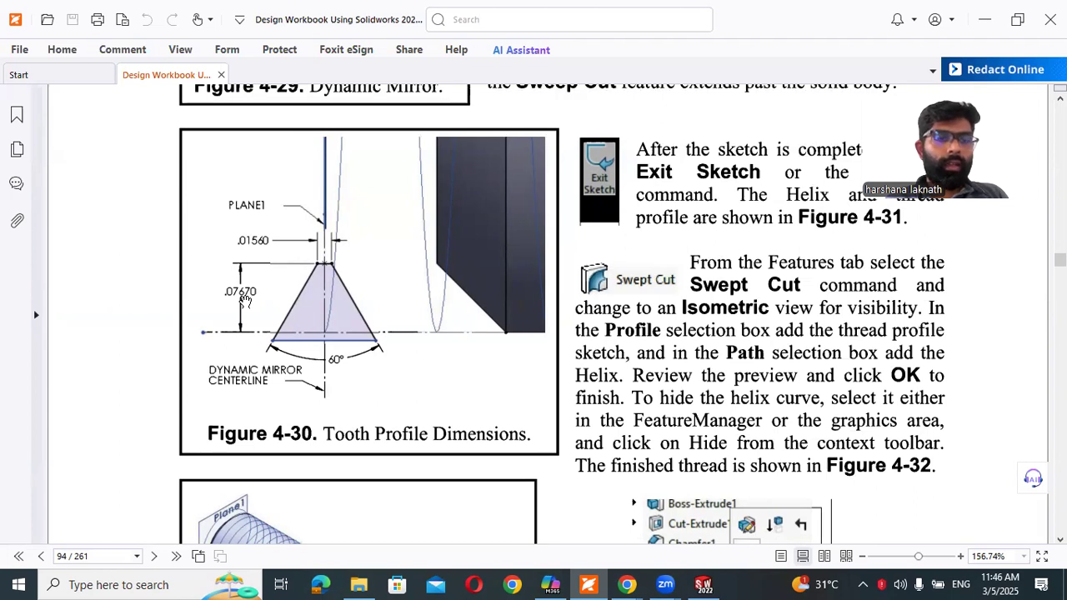
pyautogui.hotkey('alt', 'Tab')
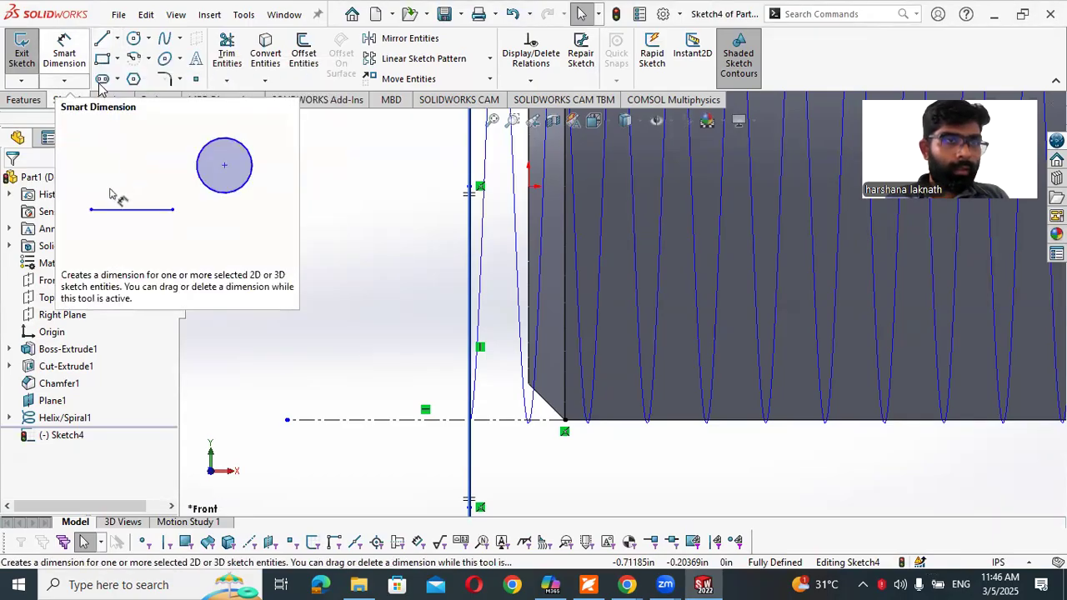
pyautogui.click(101, 39)
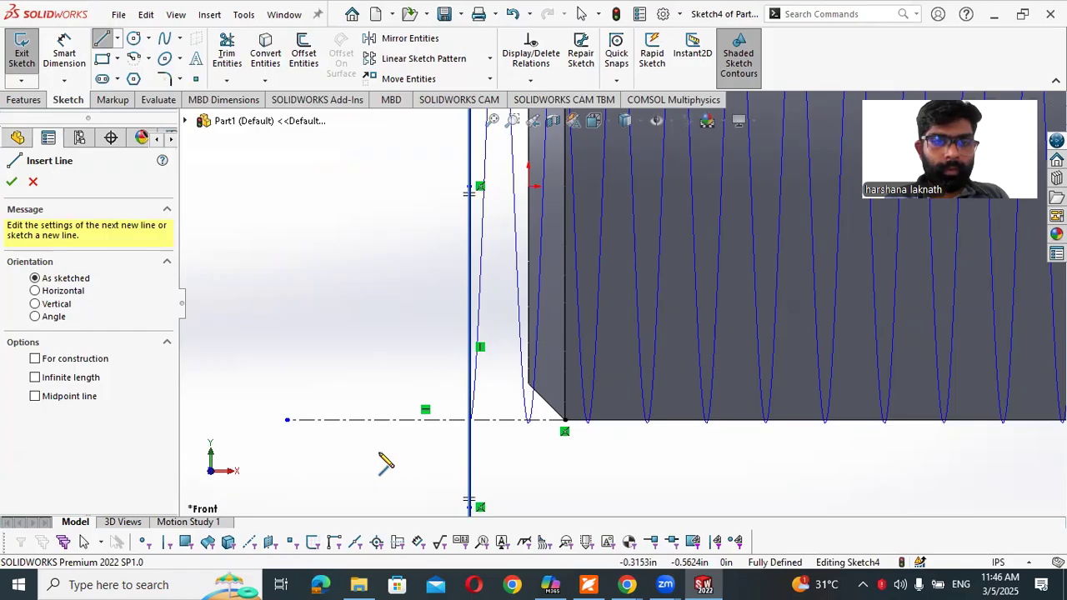
pyautogui.click(380, 454)
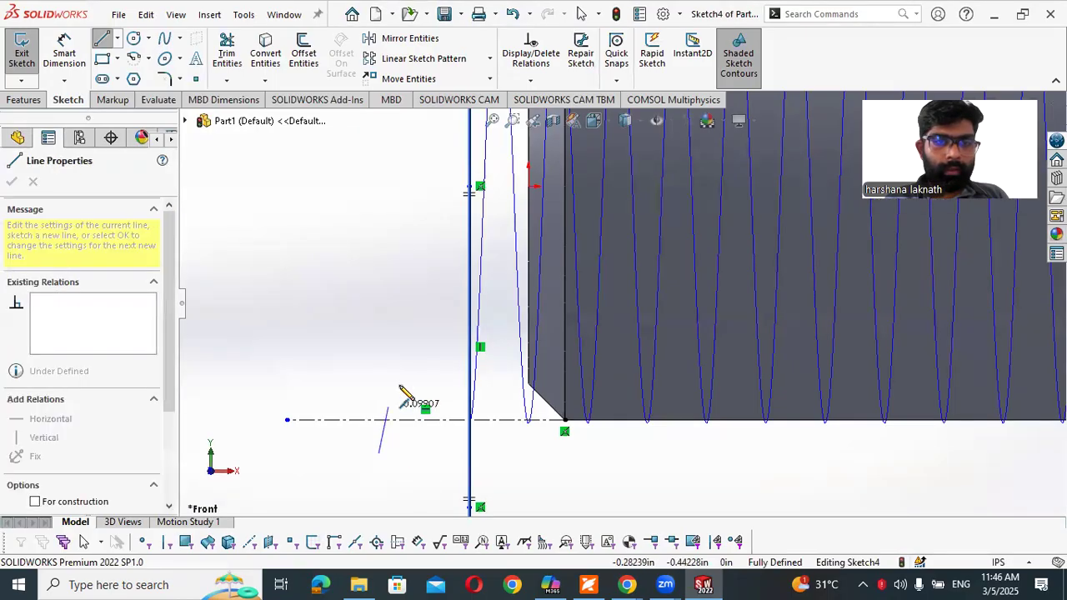
pyautogui.click(423, 353)
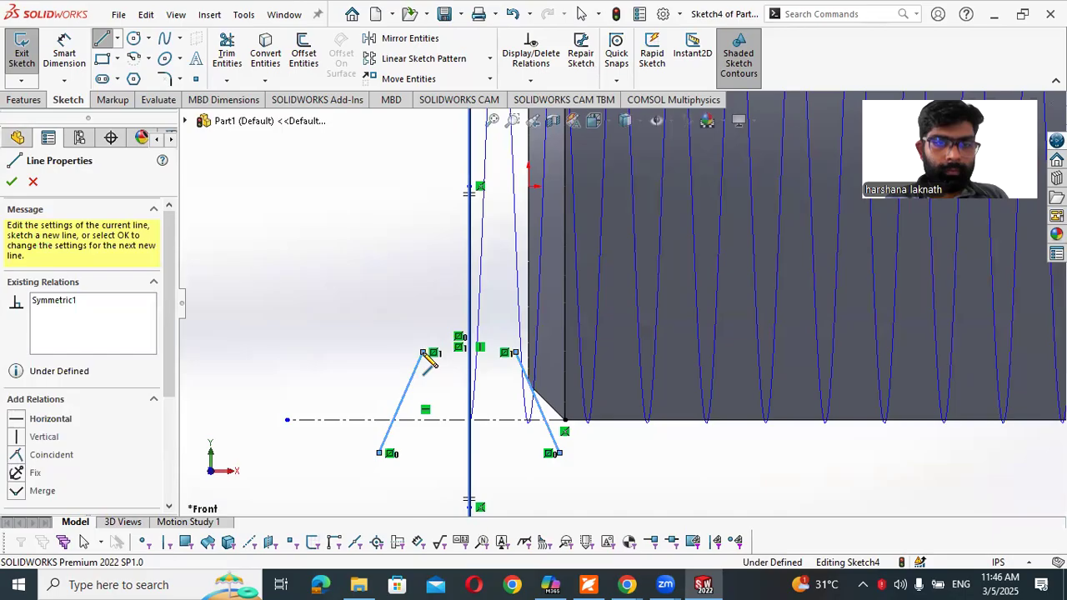
pyautogui.click(471, 353)
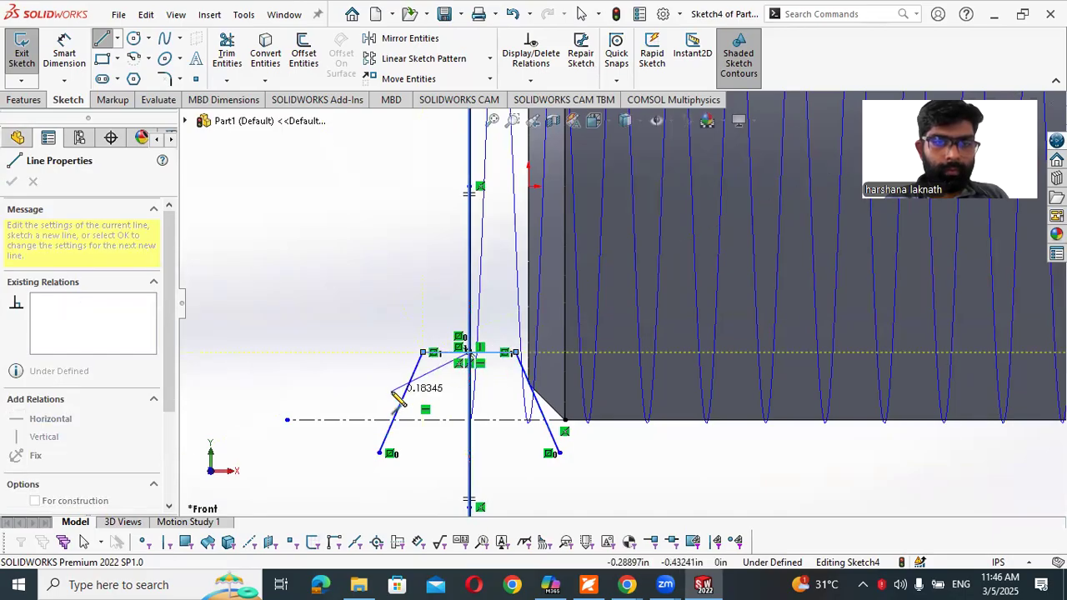
pyautogui.press('Escape')
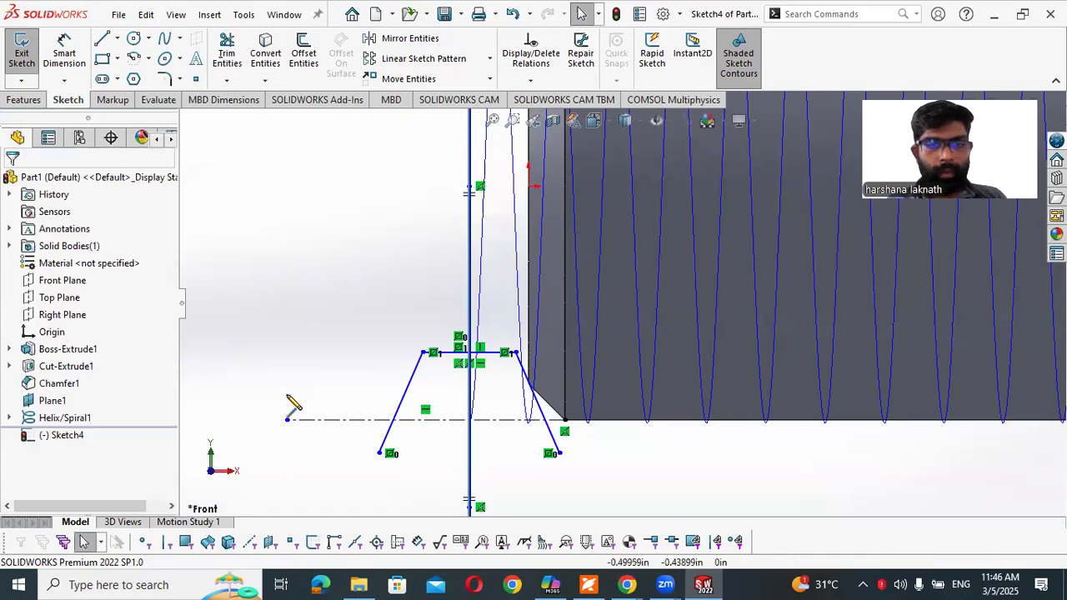
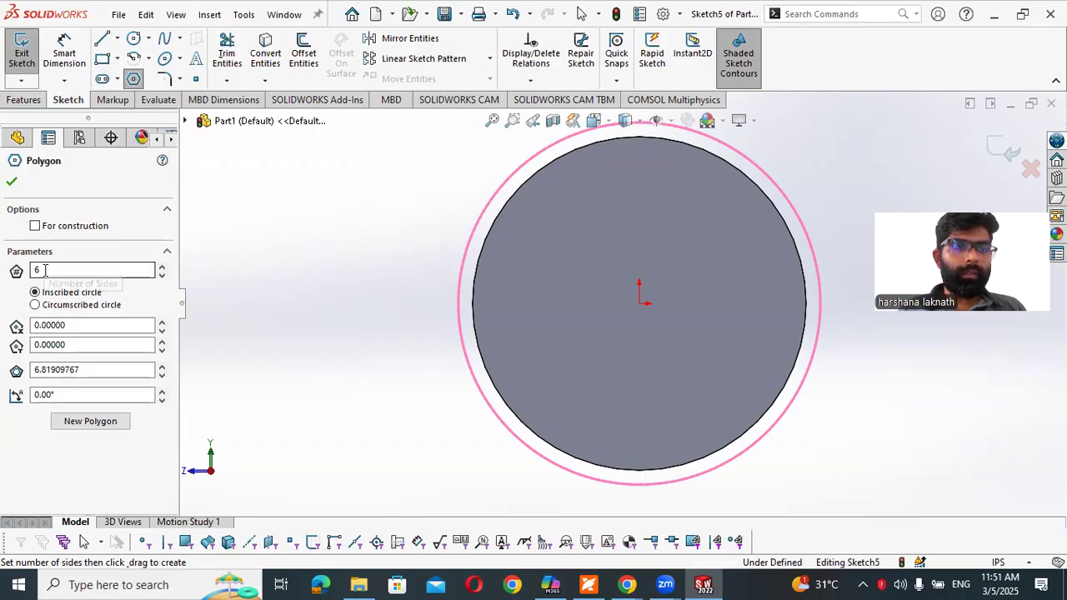
# Draw a six-sided polygon centred on the origin around the shaft end, with an inscribed circle of about 1.11 in diameter and one vertex level with the centre
pyautogui.click(639, 303)
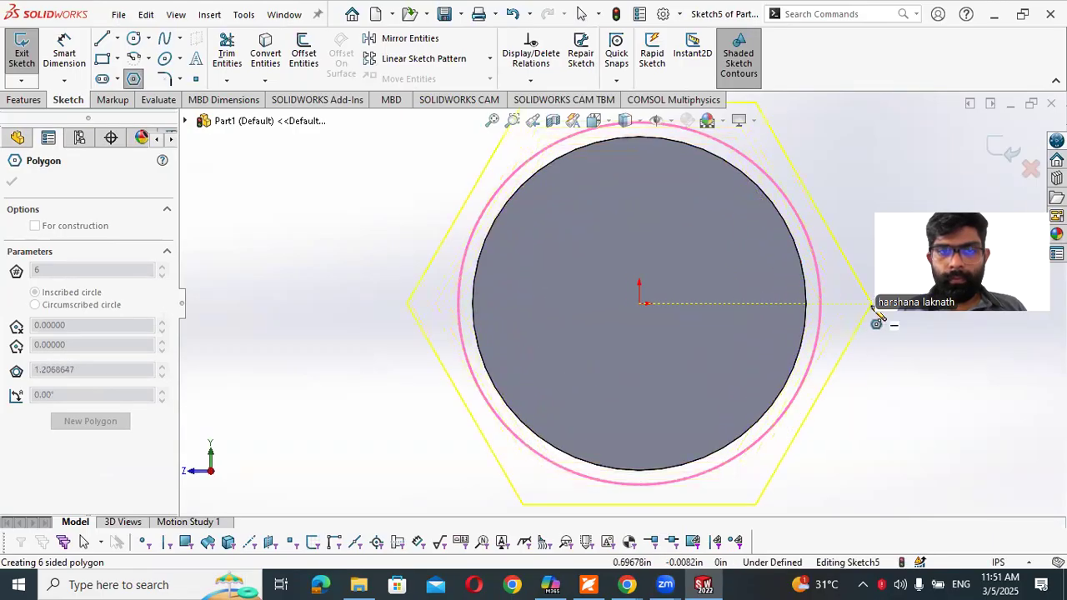
pyautogui.click(853, 303)
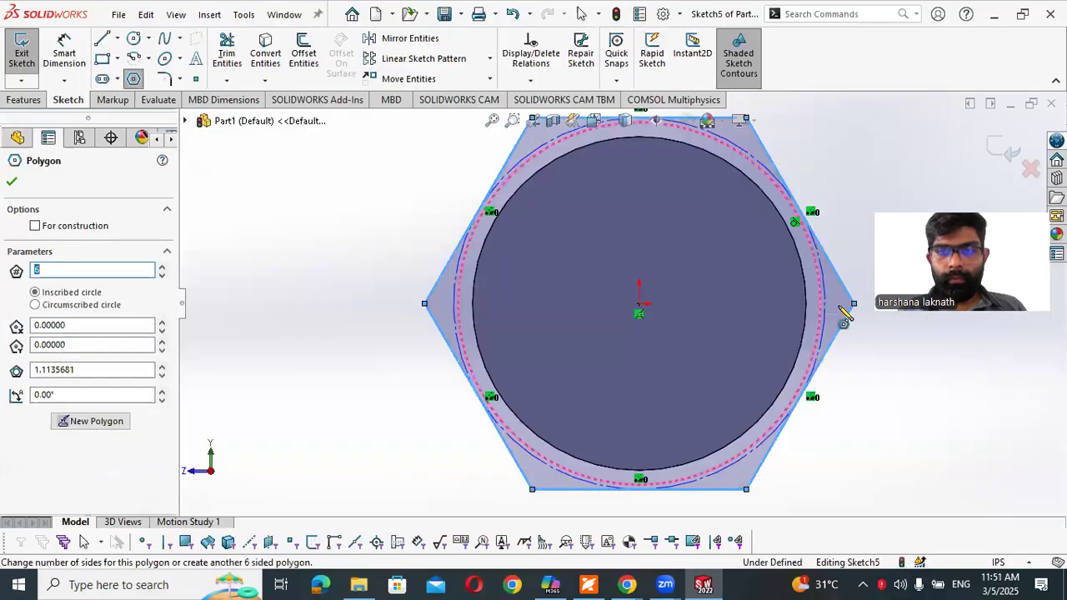
pyautogui.press('Escape')
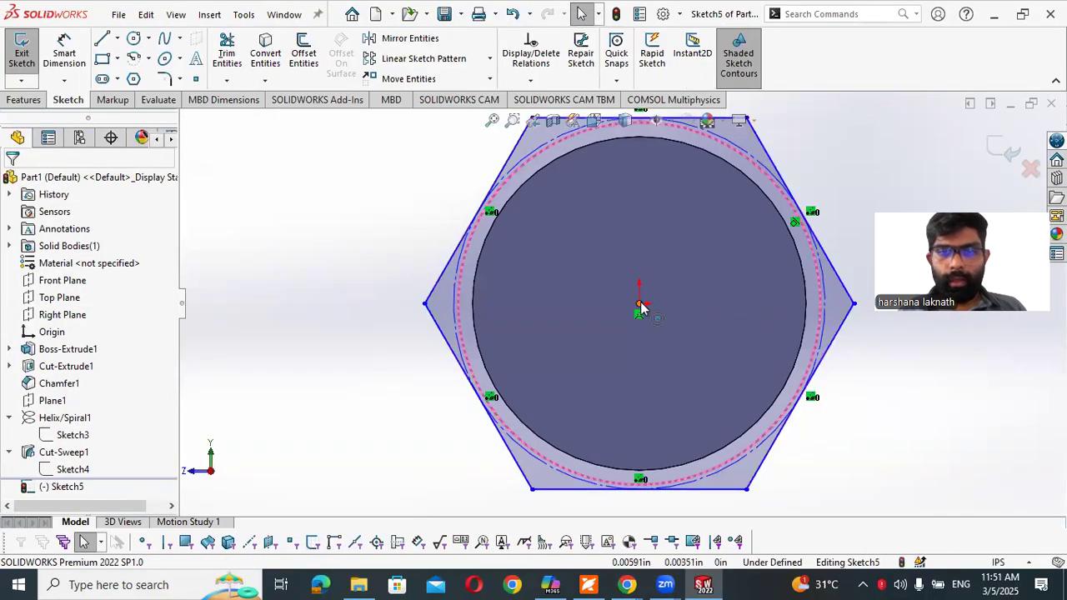
# Add a Horizontal relation between the hexagon's centre point and its vertex level with the centre
pyautogui.click(638, 303)
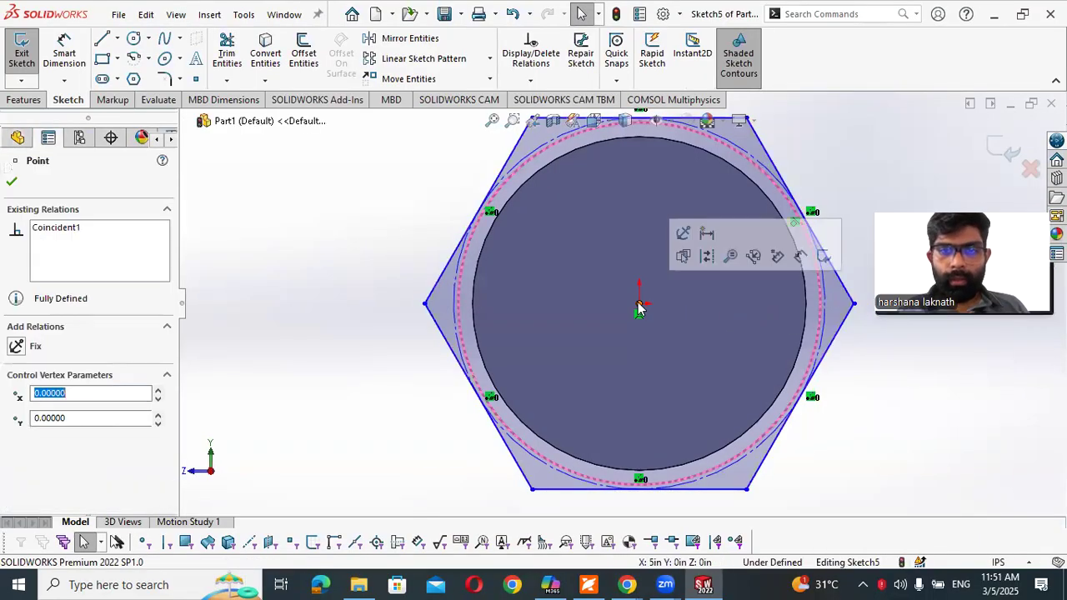
pyautogui.keyDown('ctrl'); pyautogui.click(853, 303); pyautogui.keyUp('ctrl')
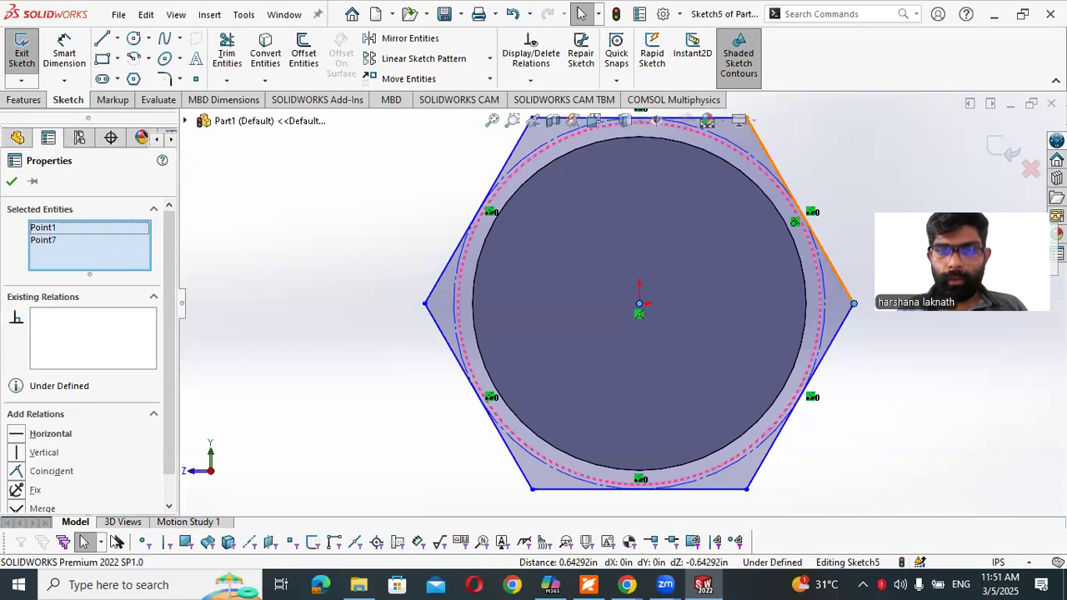
pyautogui.click(877, 348)
# Dimension the distance between the hexagon's upper and lower horizontal sides and set it to 1.5 in
pyautogui.scroll(3, 744, 341)
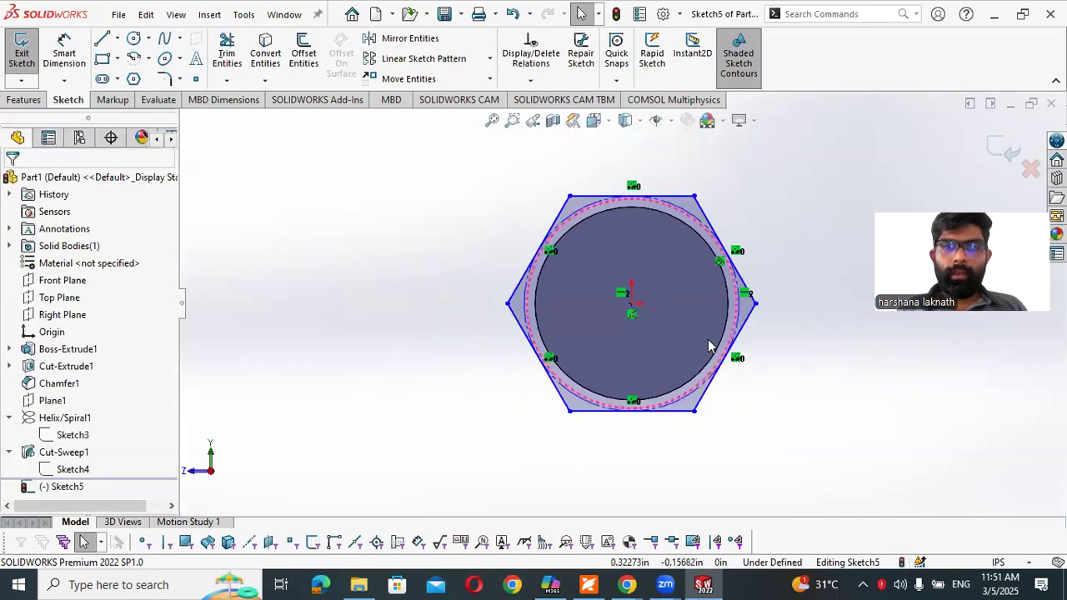
pyautogui.moveTo(424, 280); pyautogui.dragTo(420, 218, button='right')
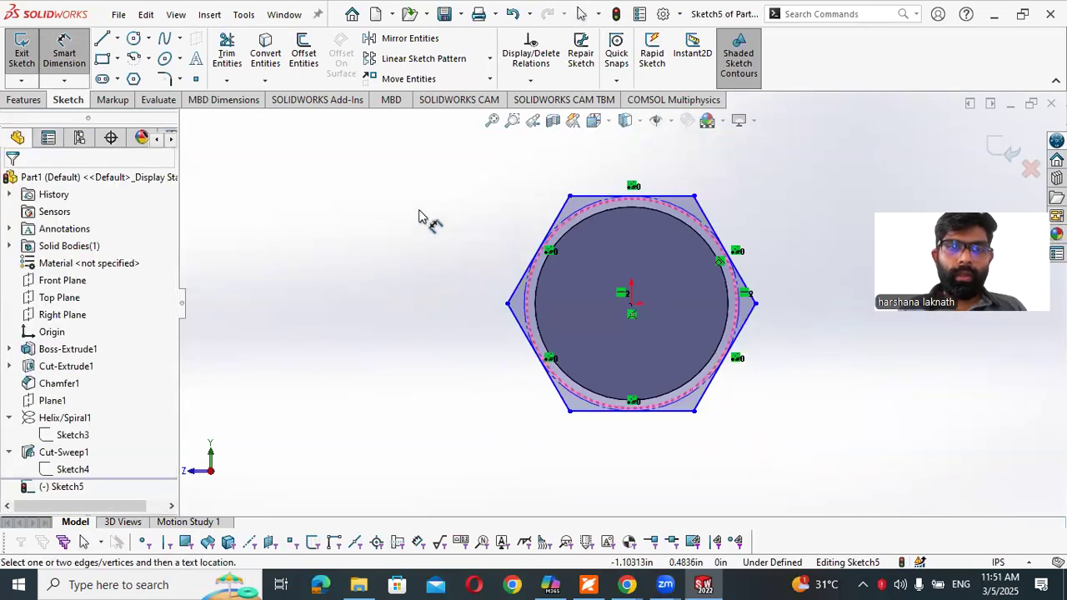
pyautogui.click(664, 198)
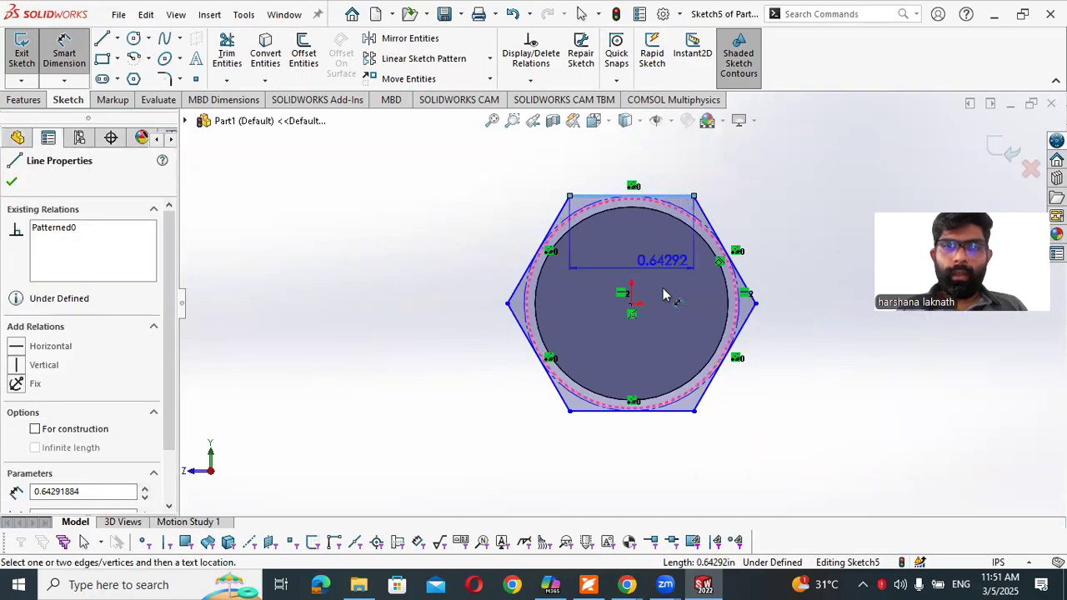
pyautogui.click(675, 411)
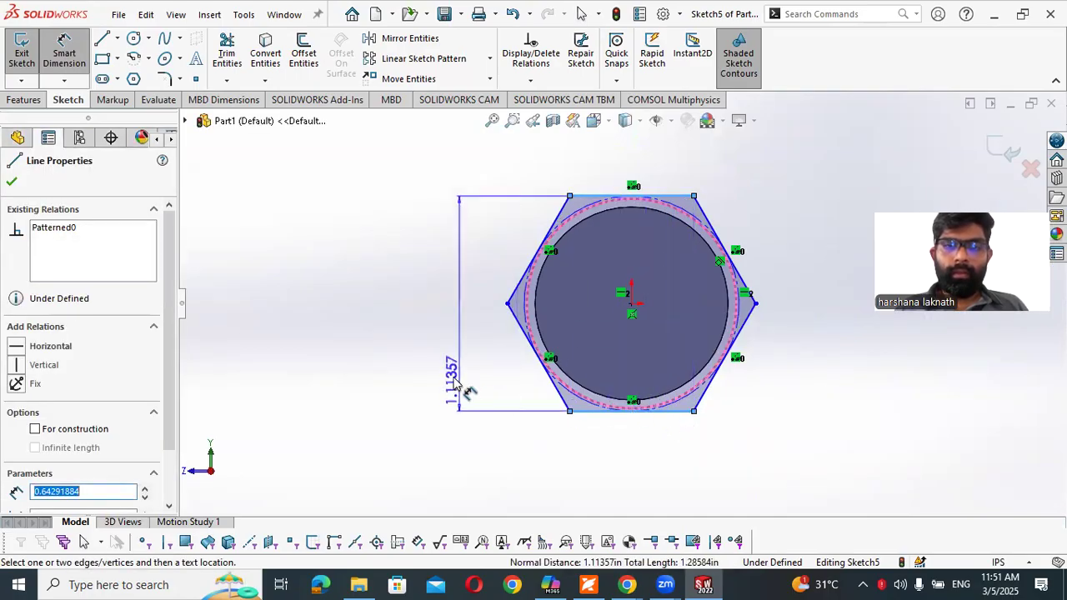
pyautogui.click(444, 320)
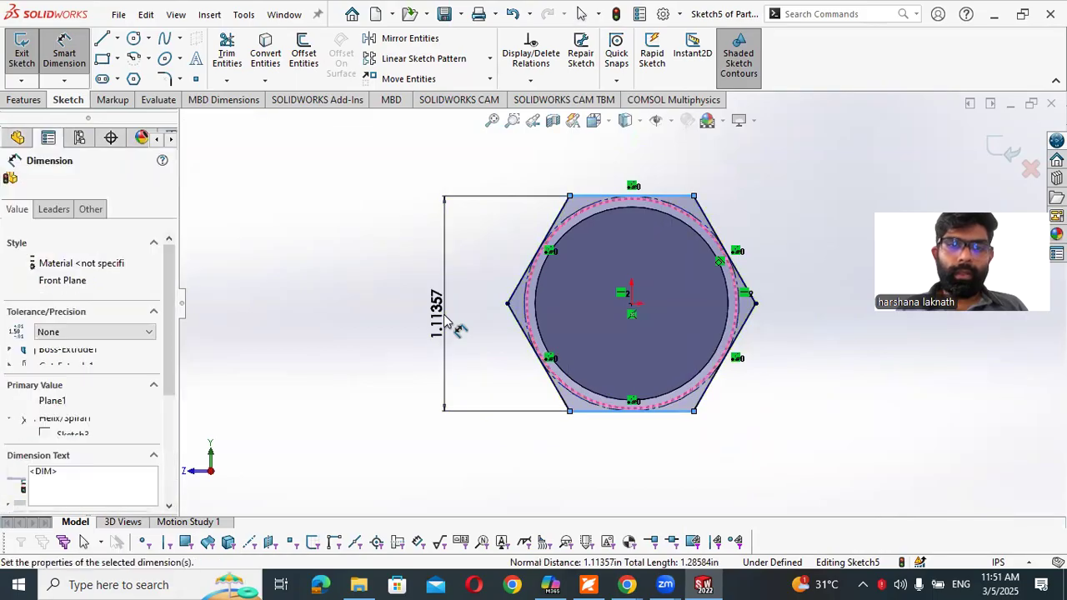
pyautogui.write('1.5')
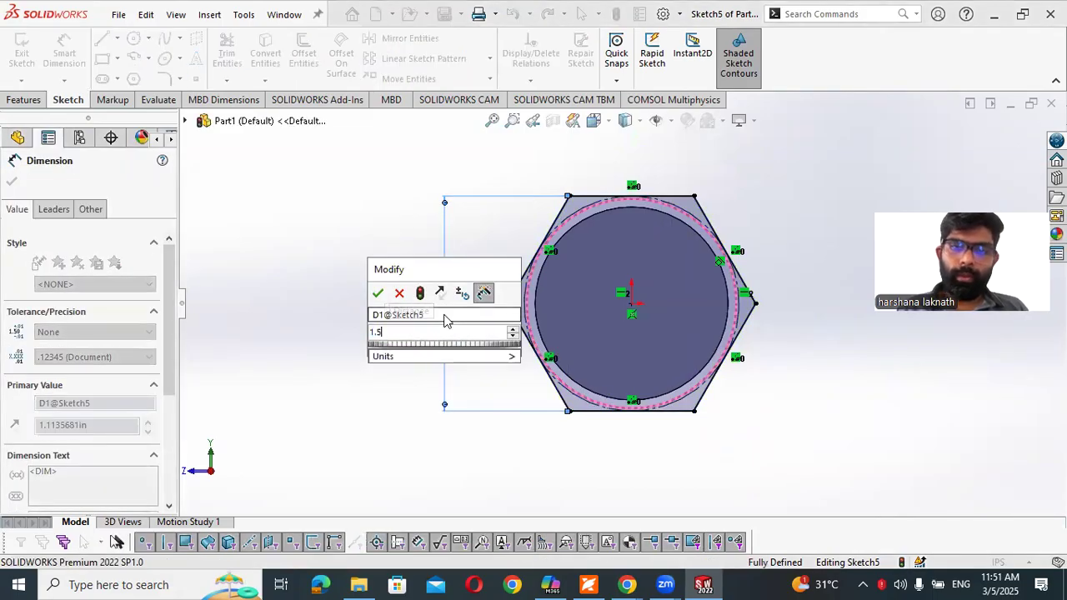
pyautogui.press('Return')
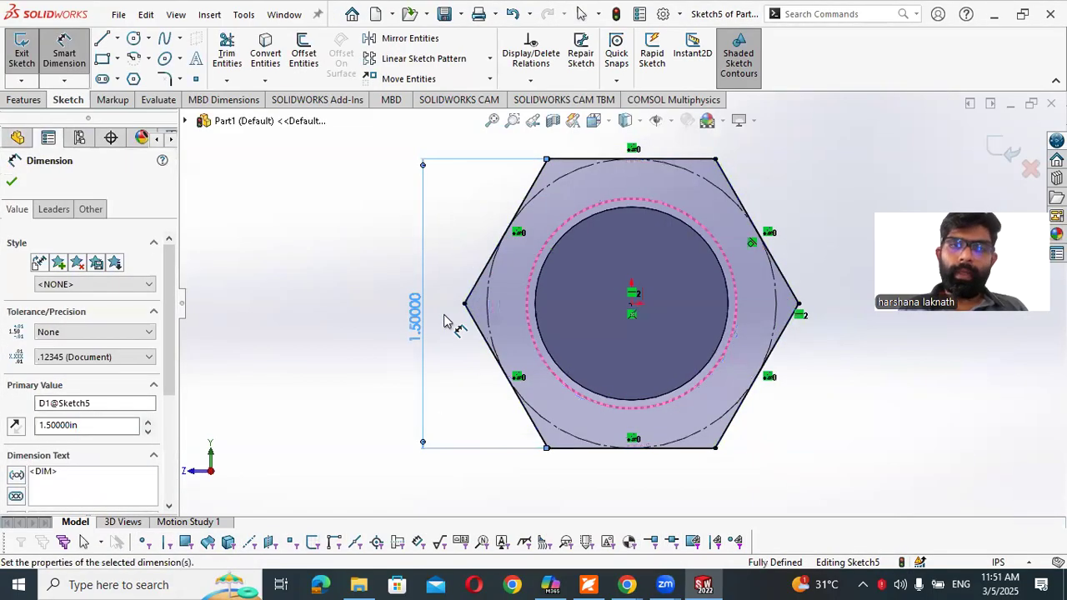
# Check the head height in the workbook PDF and extrude the hexagon outward as a blind boss 39/64 in deep, merged with the shaft
pyautogui.click(10, 103)
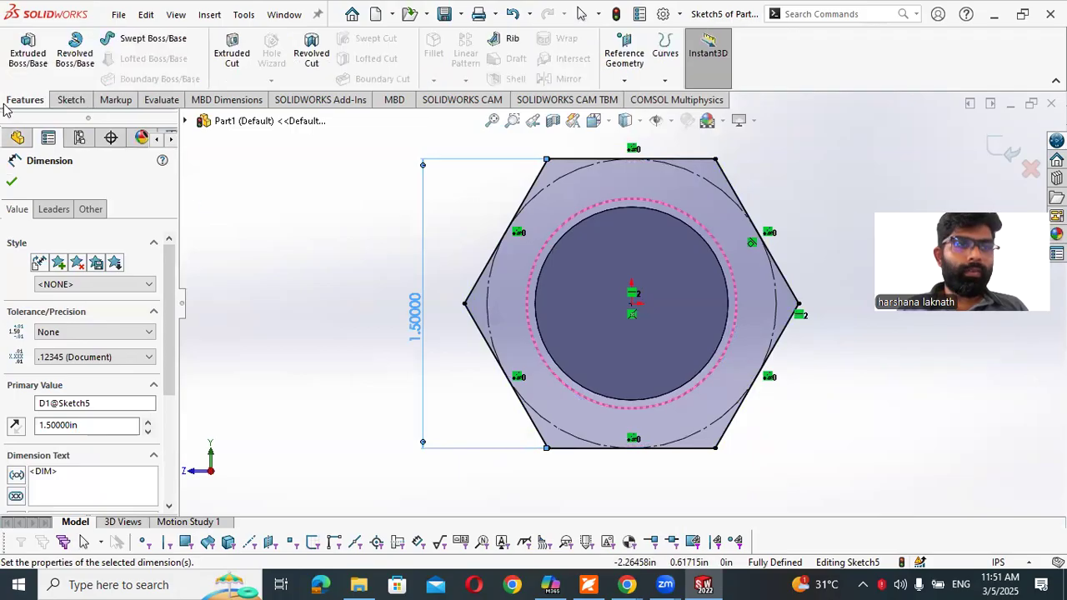
pyautogui.click(23, 60)
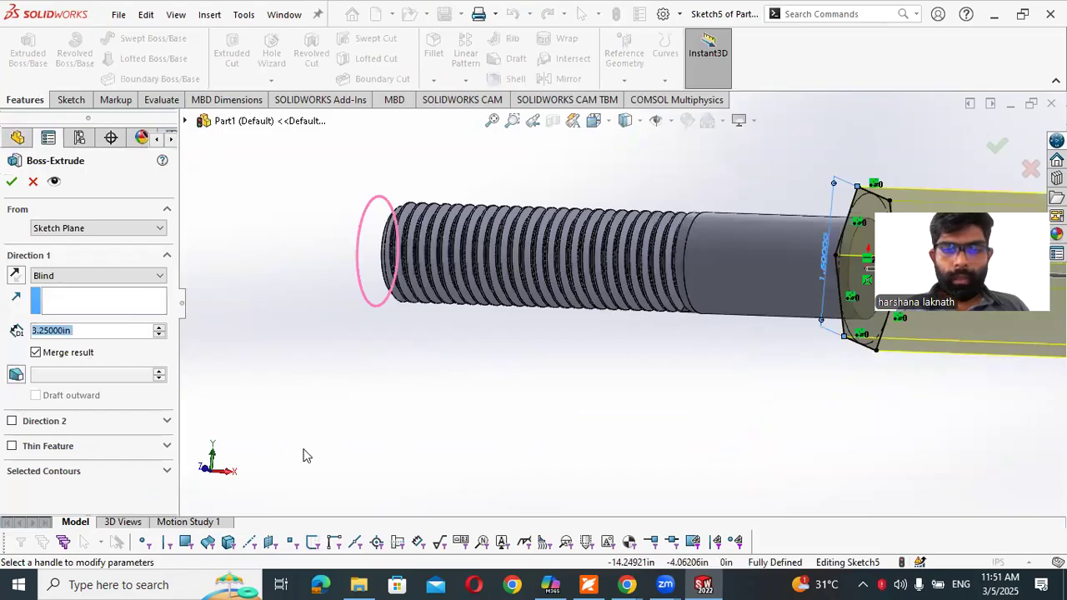
pyautogui.click(592, 584)
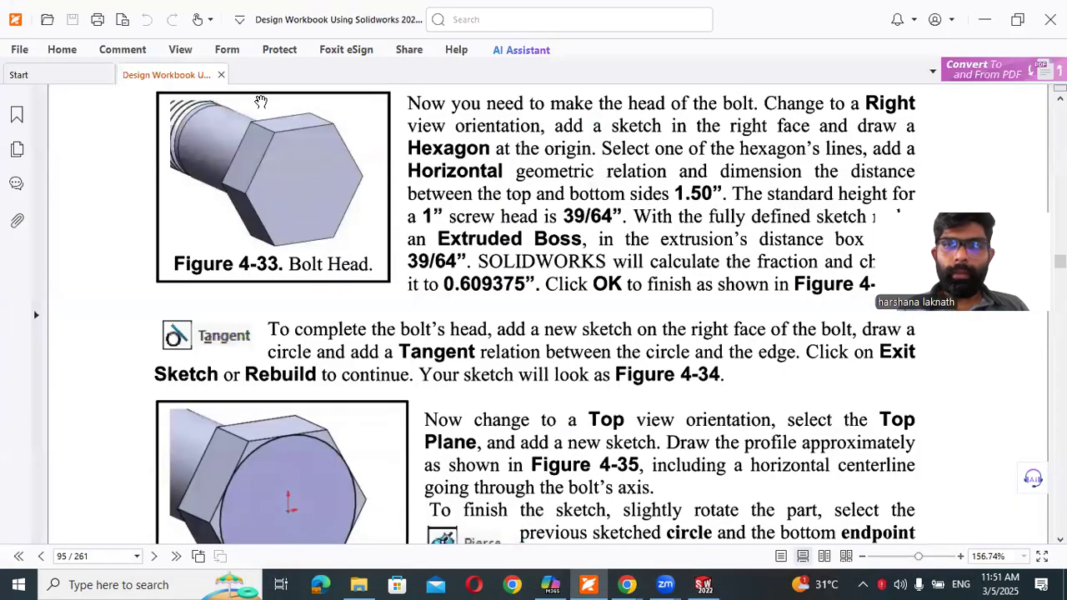
pyautogui.click(985, 20)
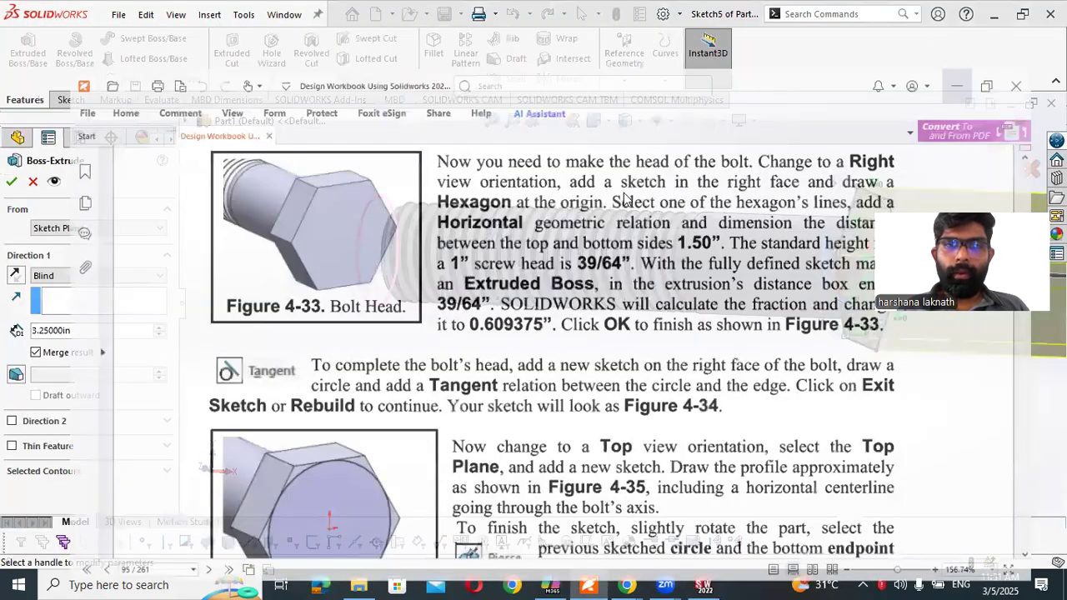
pyautogui.doubleClick(89, 330)
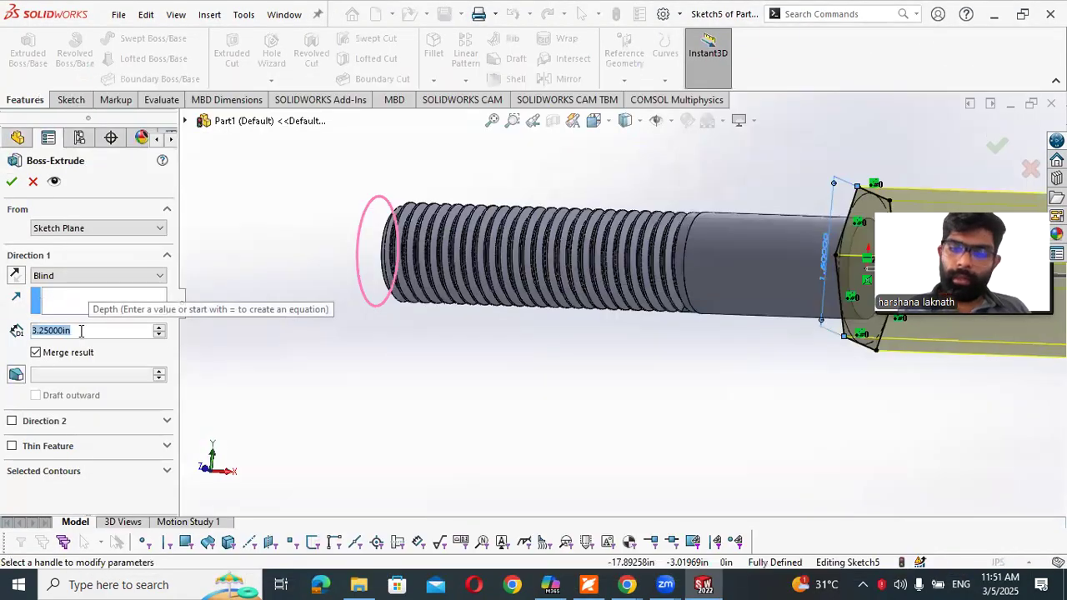
pyautogui.write('39/64')
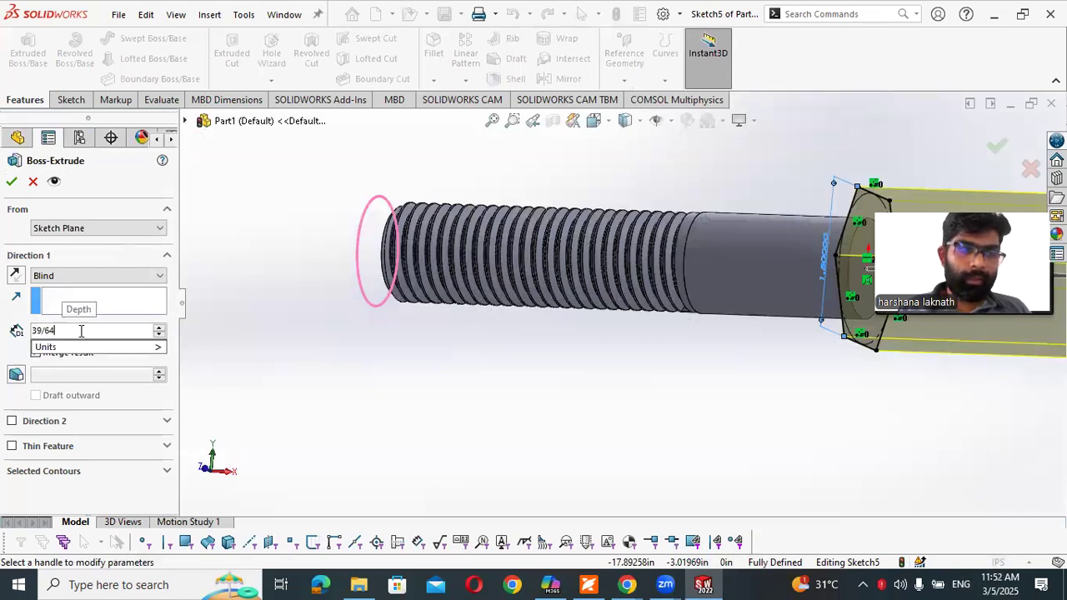
pyautogui.press('Return')
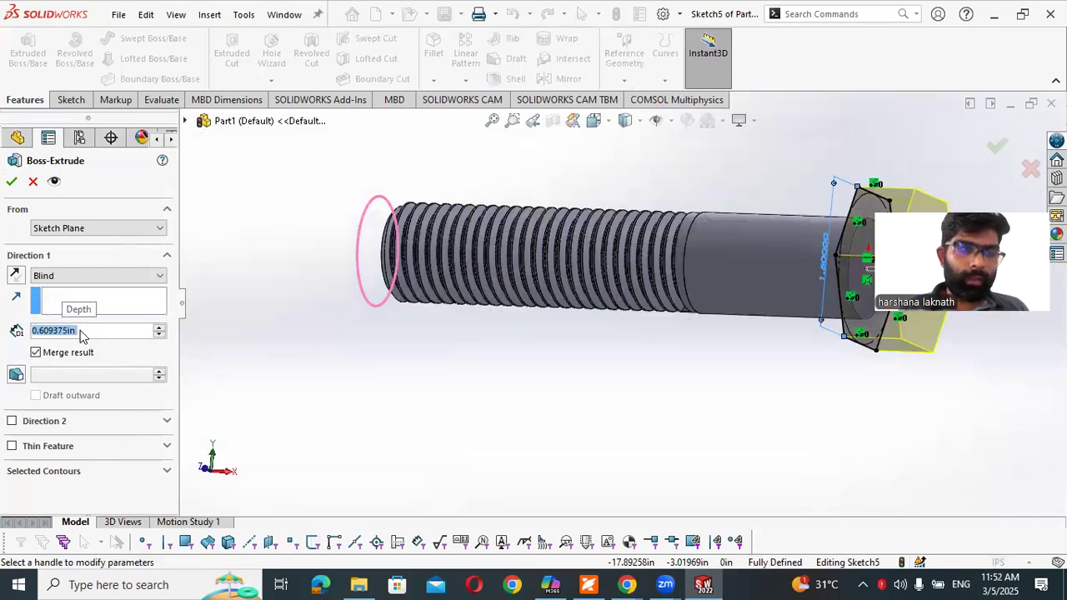
pyautogui.scroll(1, 416, 320)
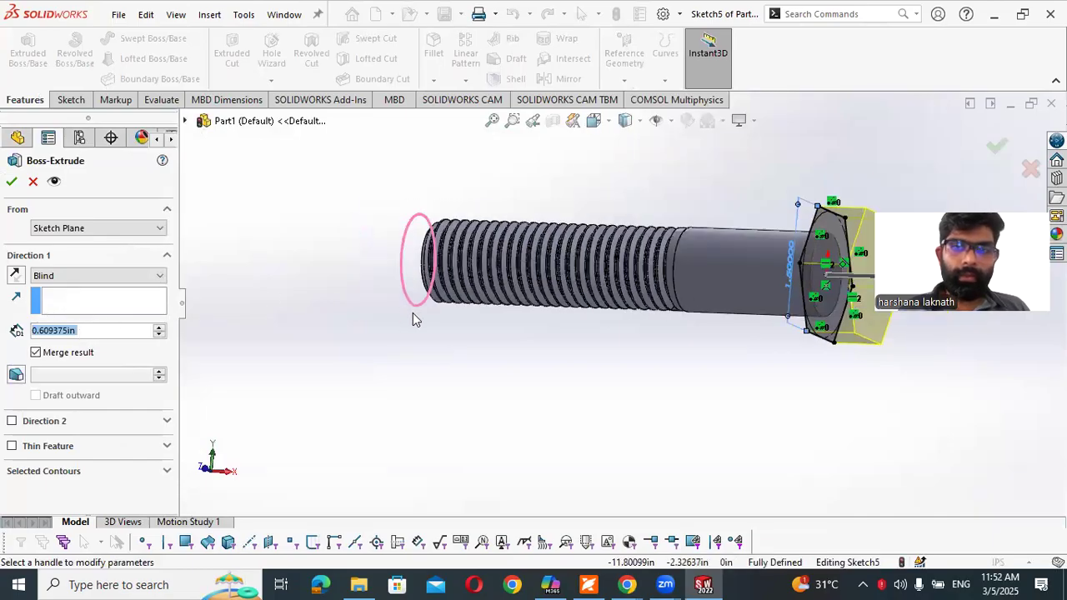
pyautogui.scroll(2, 413, 320)
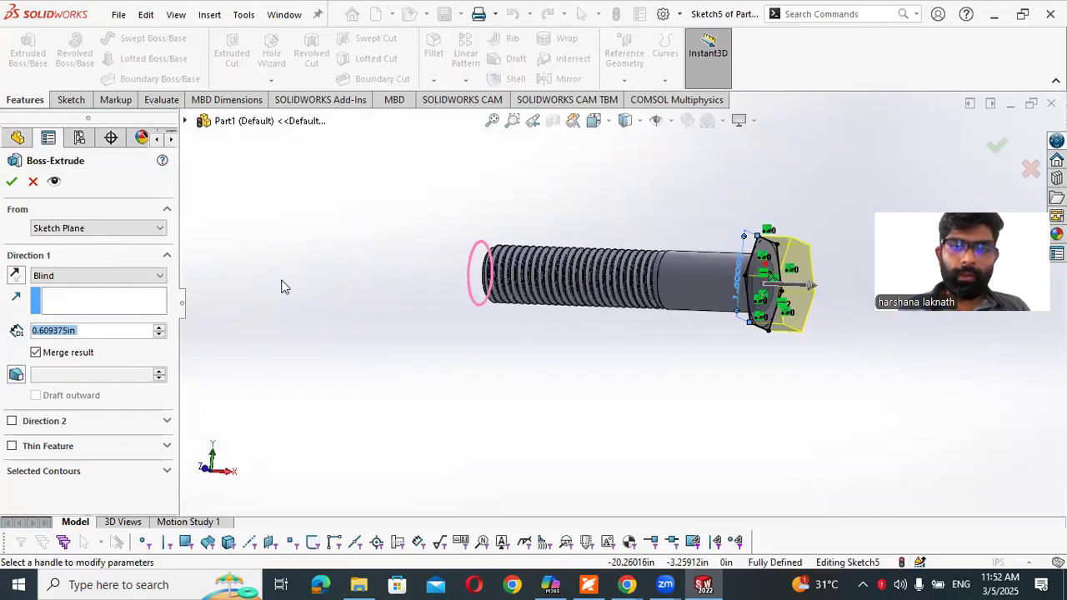
pyautogui.click(989, 147)
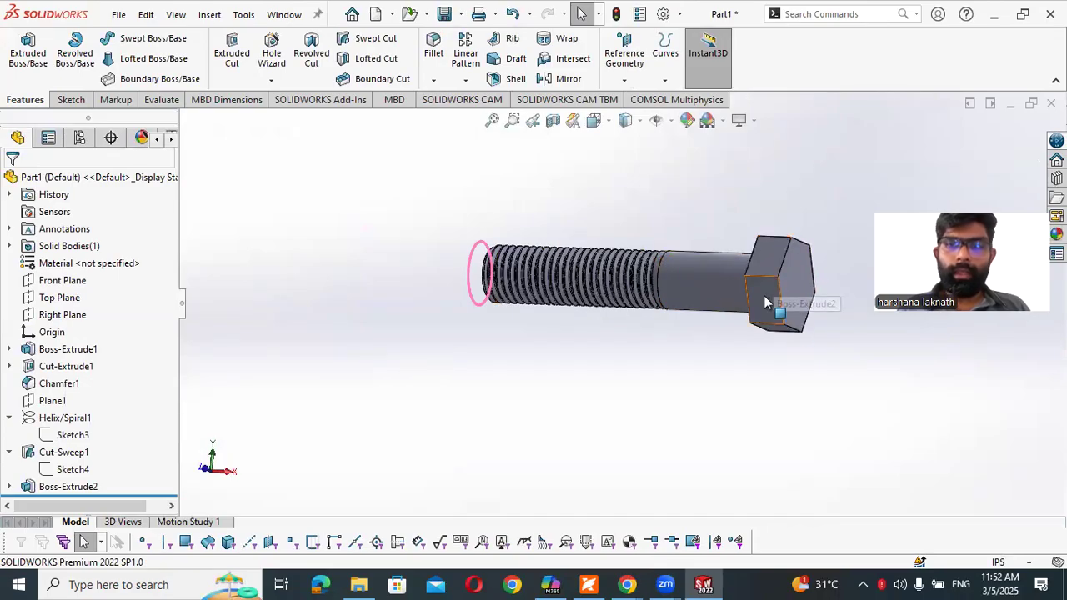
# Examine the workbook PDF's instructions and figures for finishing the bolt head: the tangent circle sketch, revolved-cut profile and Pierce relation
pyautogui.click(590, 585)
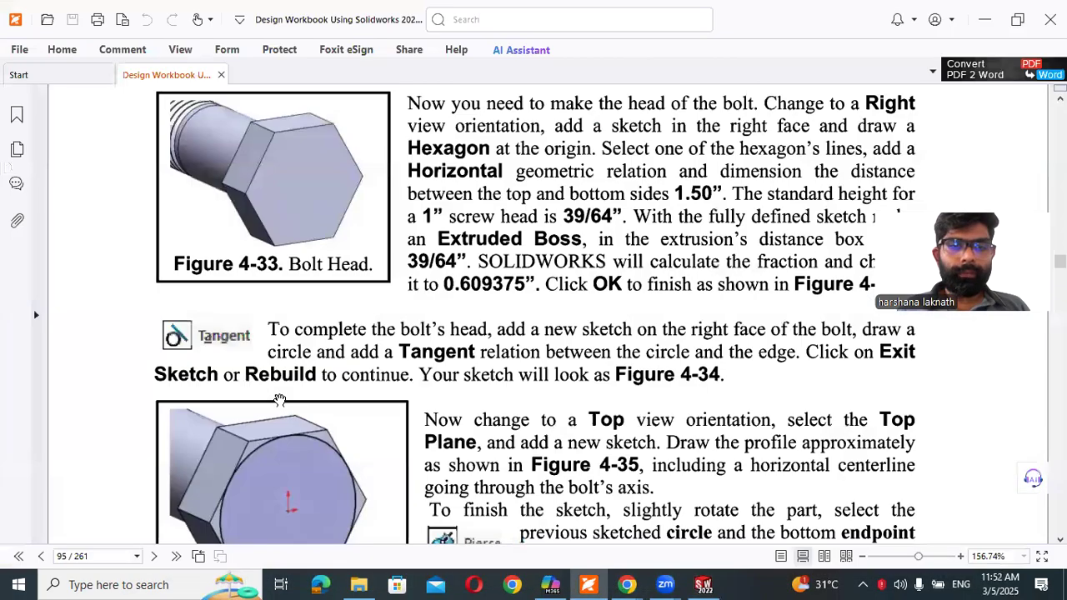
pyautogui.scroll(-1, 280, 400)
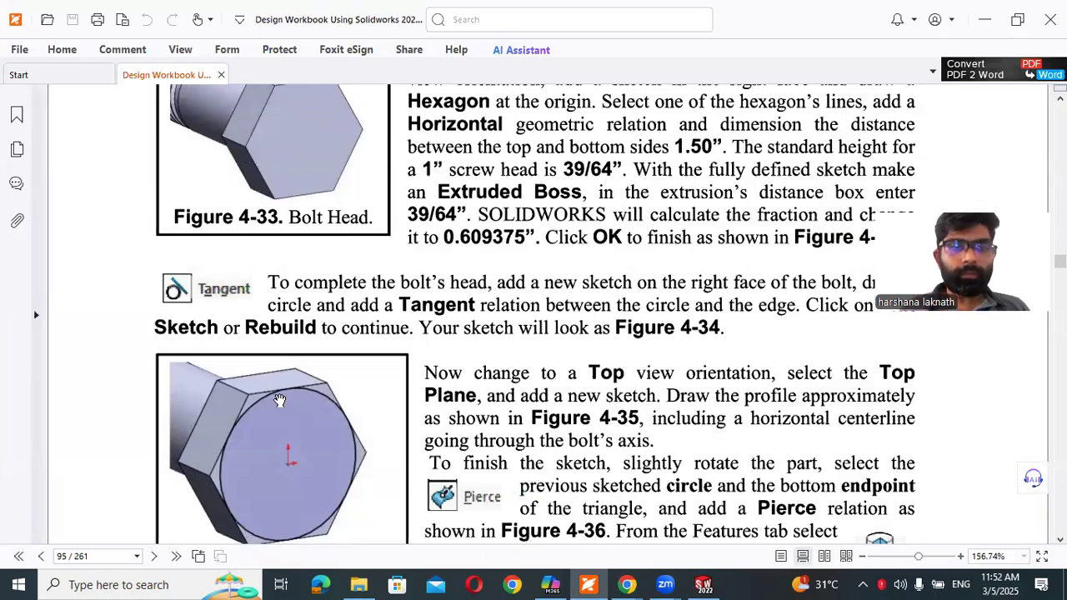
pyautogui.scroll(1, 526, 353)
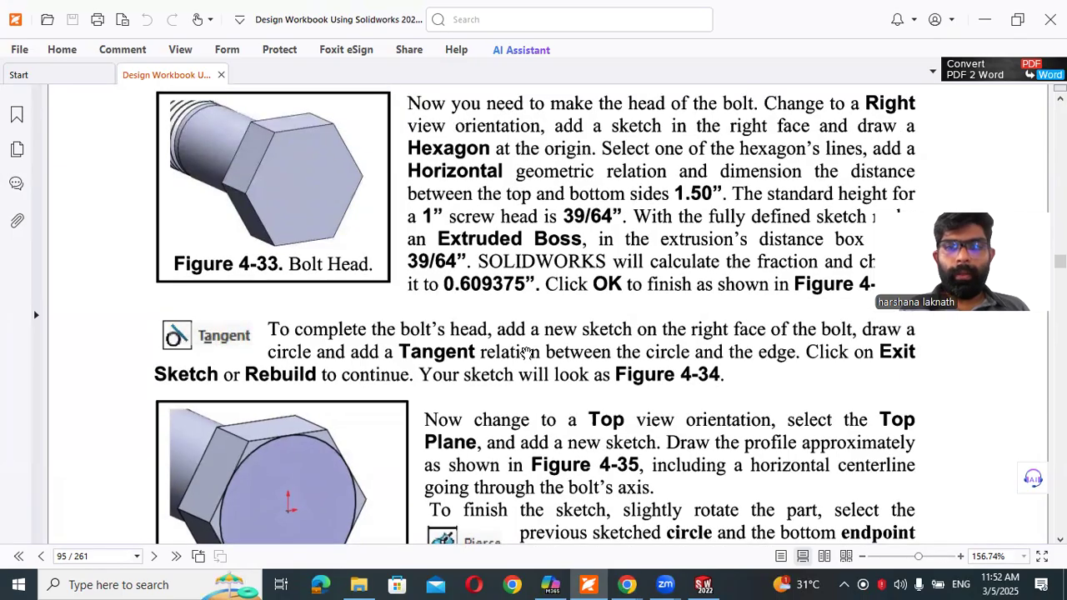
pyautogui.scroll(-4, 526, 353)
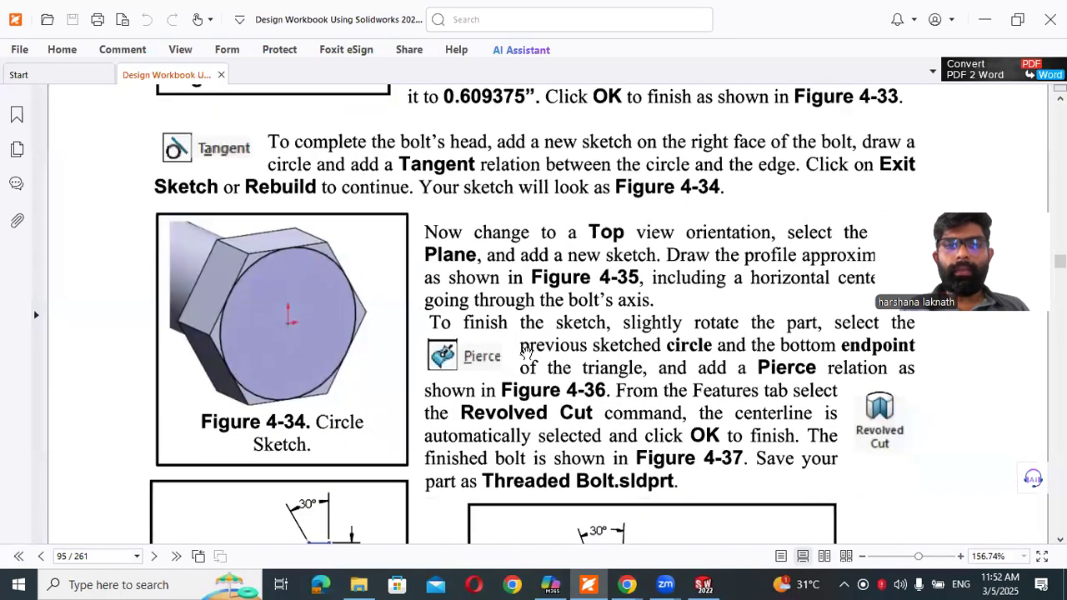
pyautogui.scroll(-1, 526, 353)
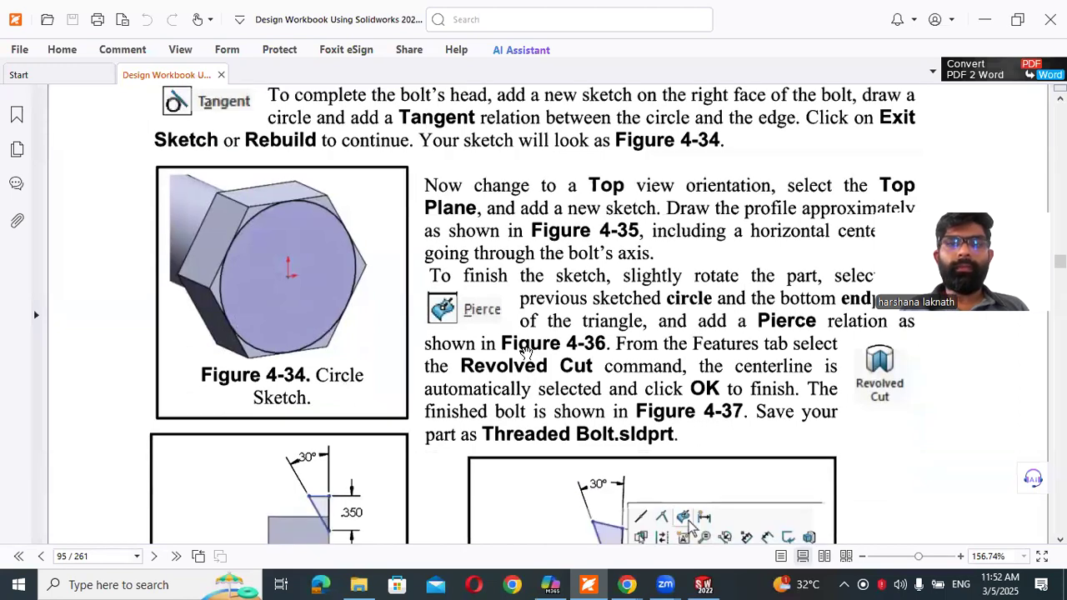
pyautogui.scroll(-2, 526, 353)
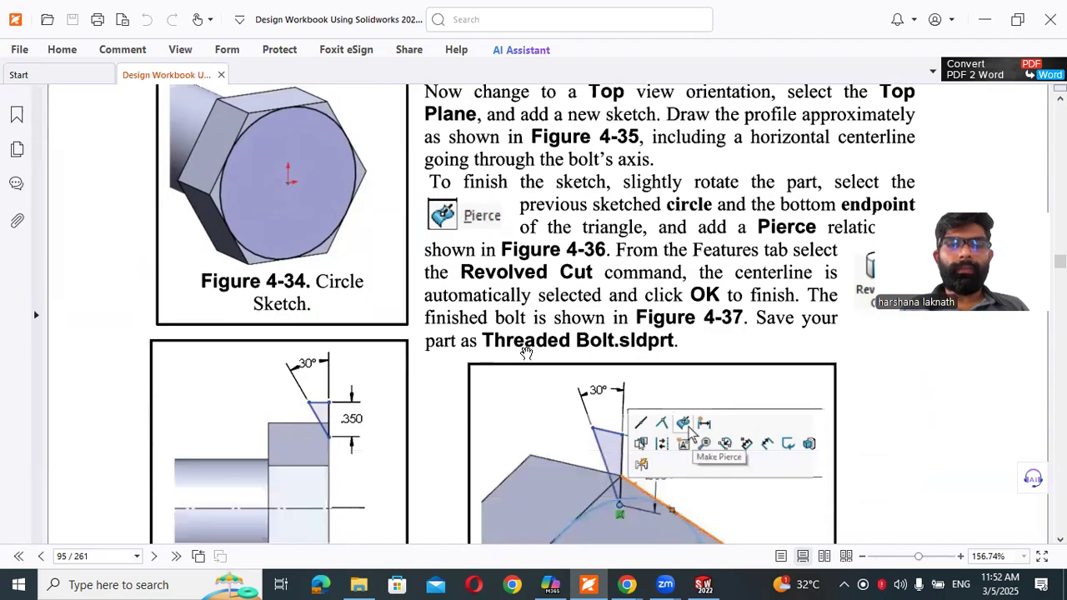
pyautogui.scroll(1, 526, 353)
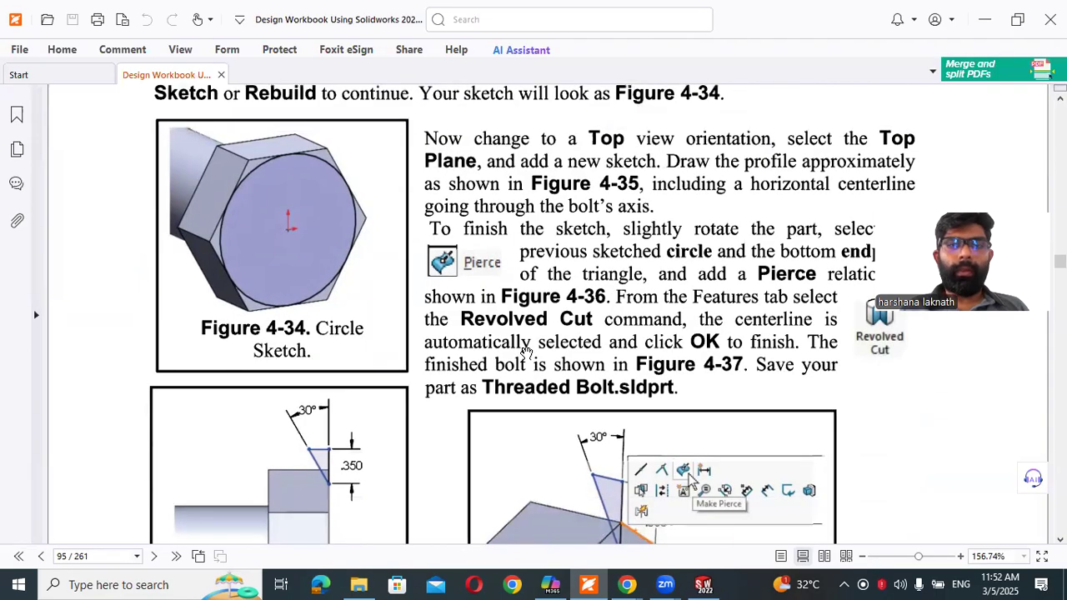
pyautogui.scroll(1, 526, 354)
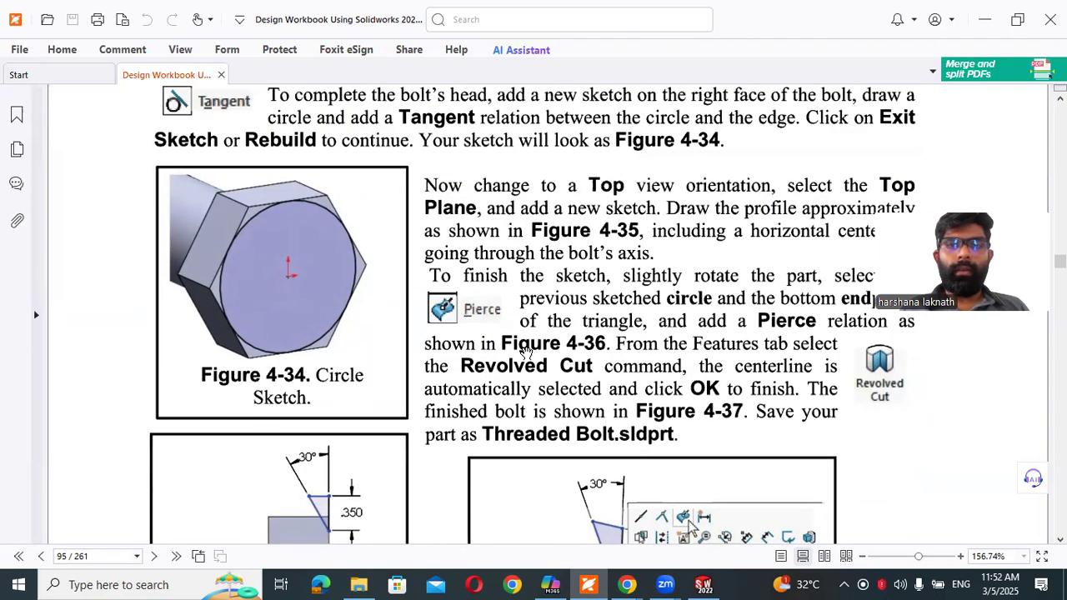
pyautogui.scroll(-3, 526, 354)
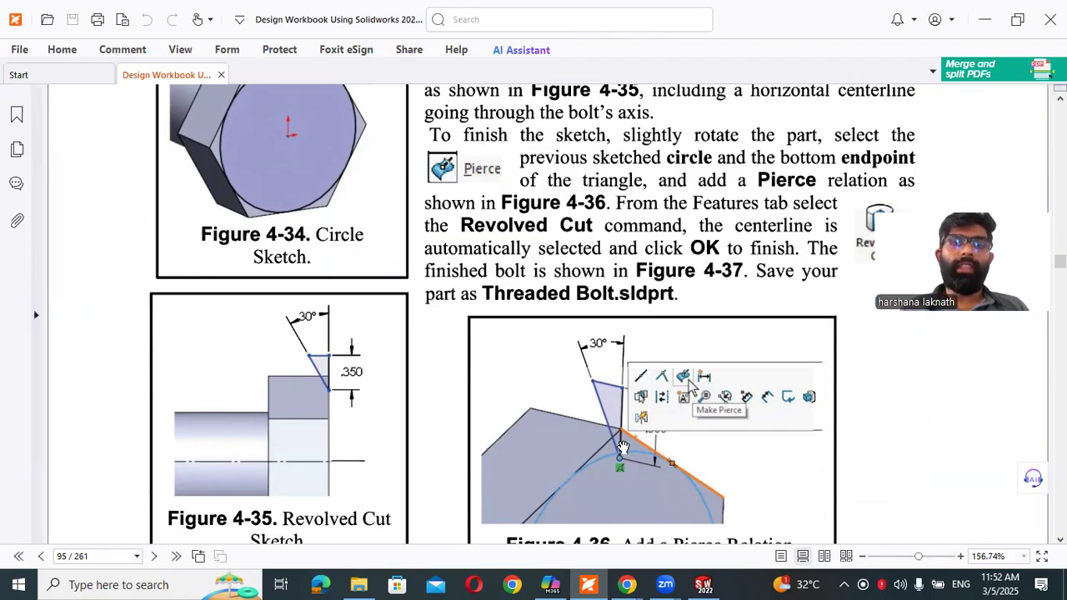
pyautogui.scroll(2, 598, 438)
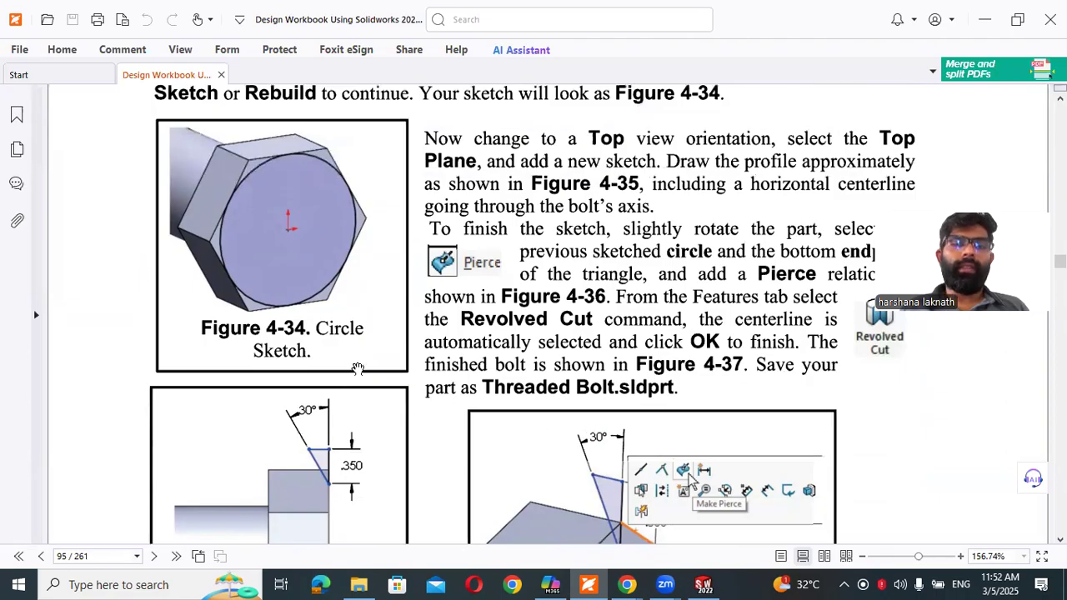
pyautogui.click(984, 19)
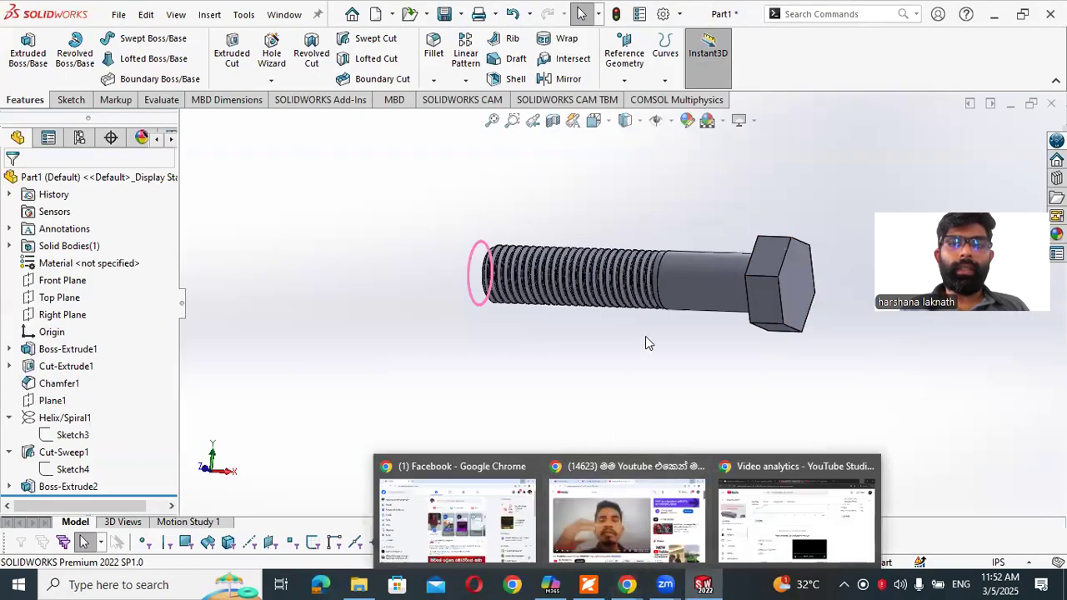
pyautogui.moveTo(634, 584)
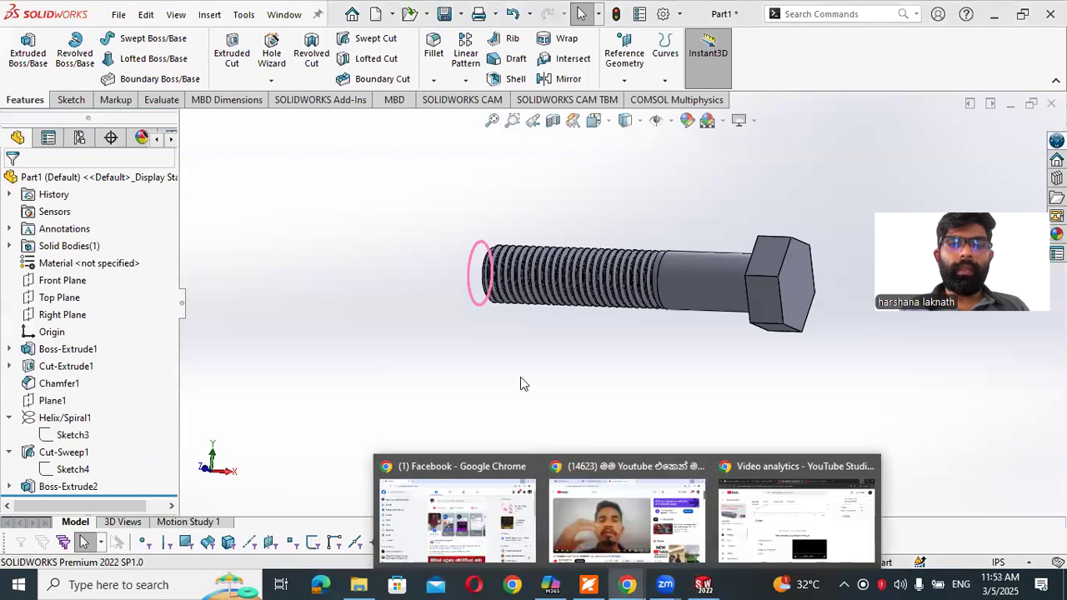
pyautogui.click(588, 584)
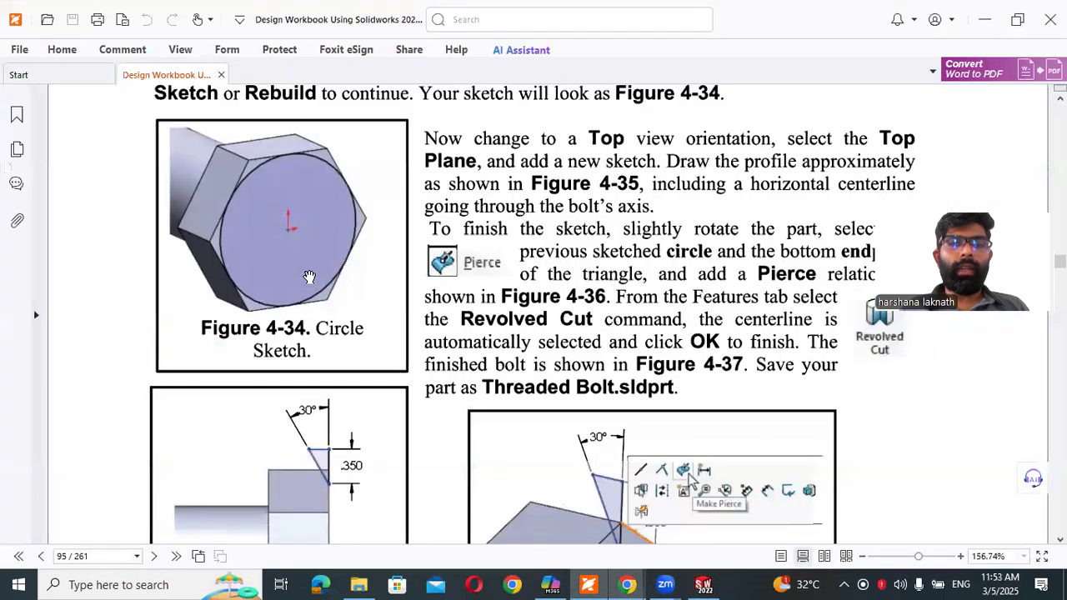
pyautogui.scroll(-5, 310, 277)
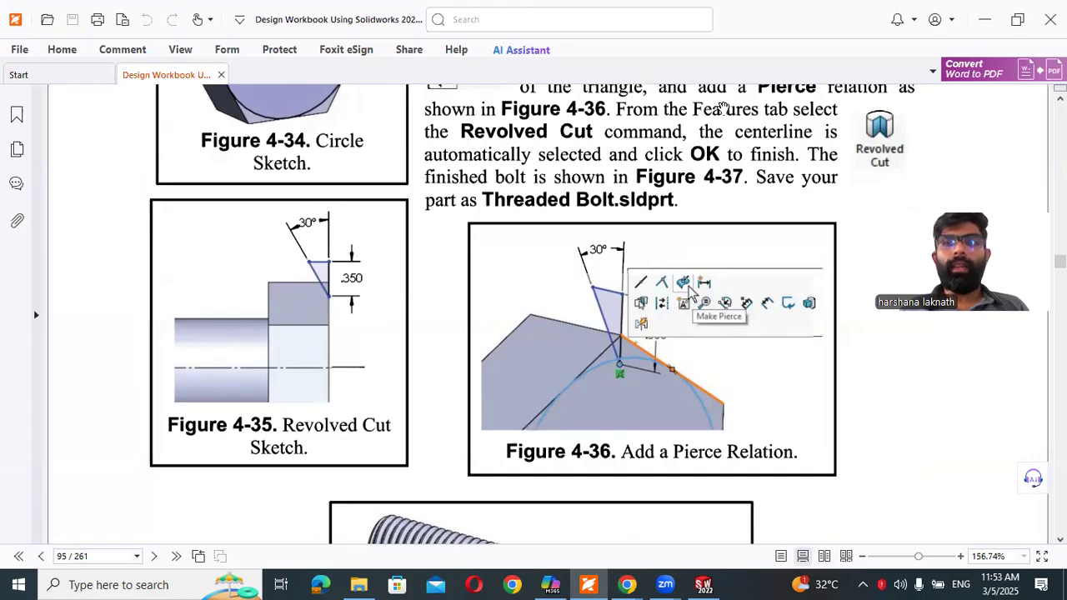
pyautogui.click(972, 12)
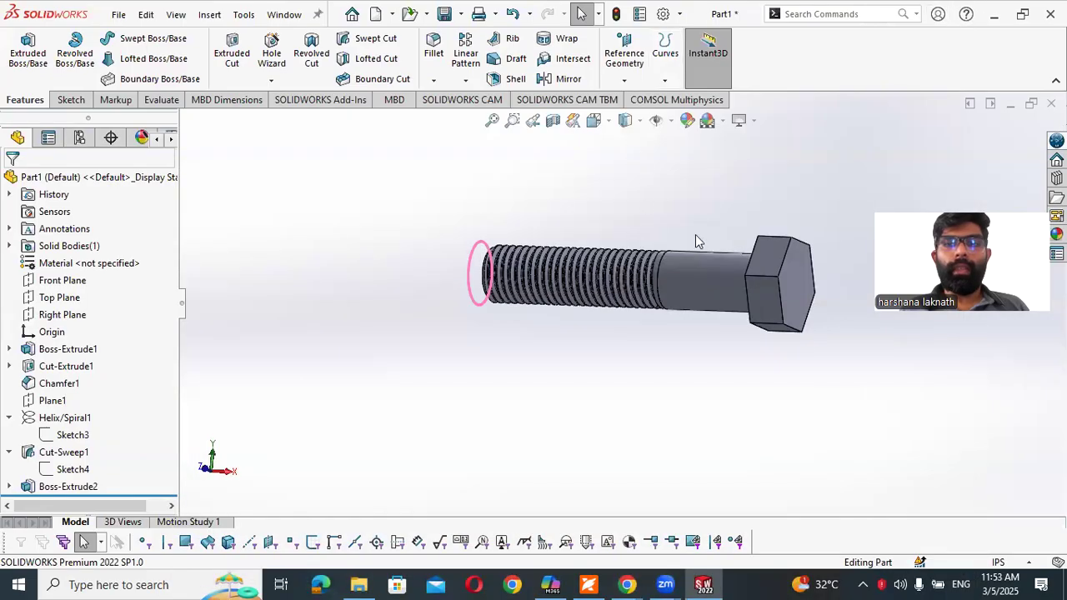
# Sketch a circle of 0.75 in radius centred on the origin on the bolt head's outer hexagonal face
pyautogui.click(794, 279)
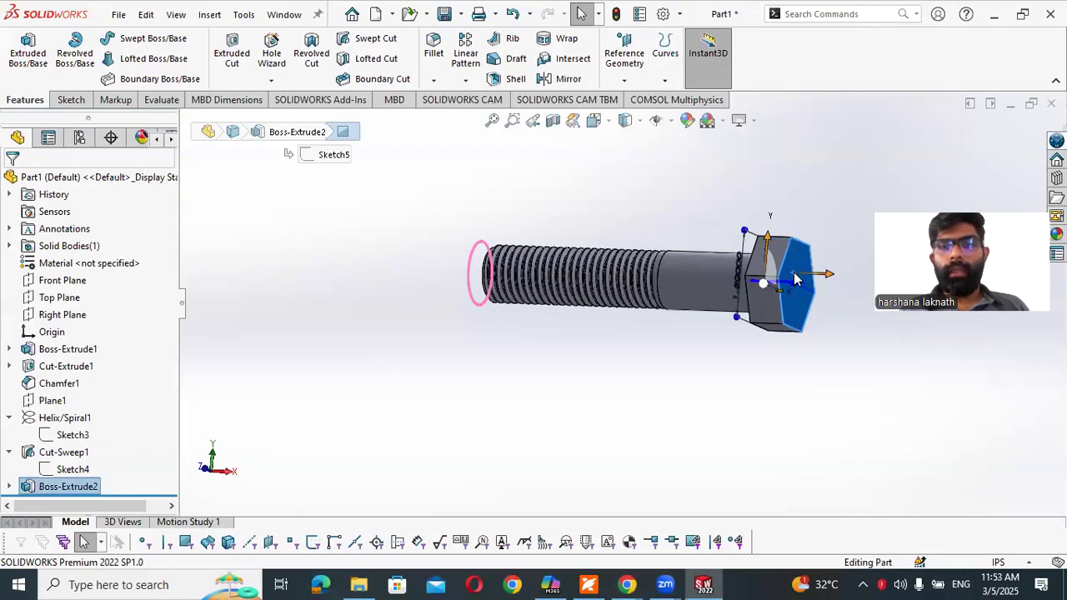
pyautogui.click(862, 227)
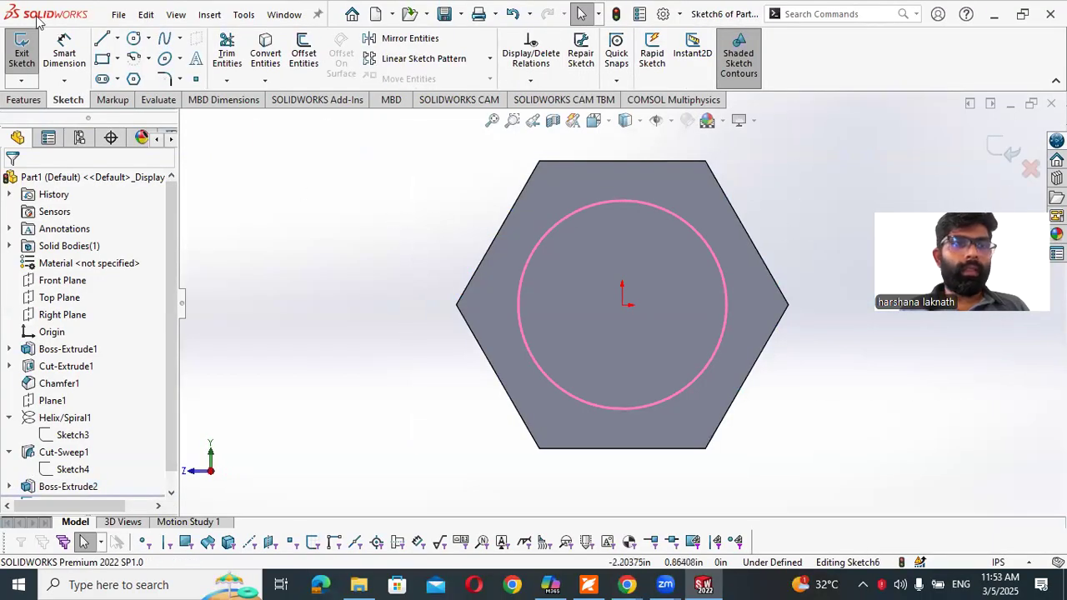
pyautogui.click(133, 38)
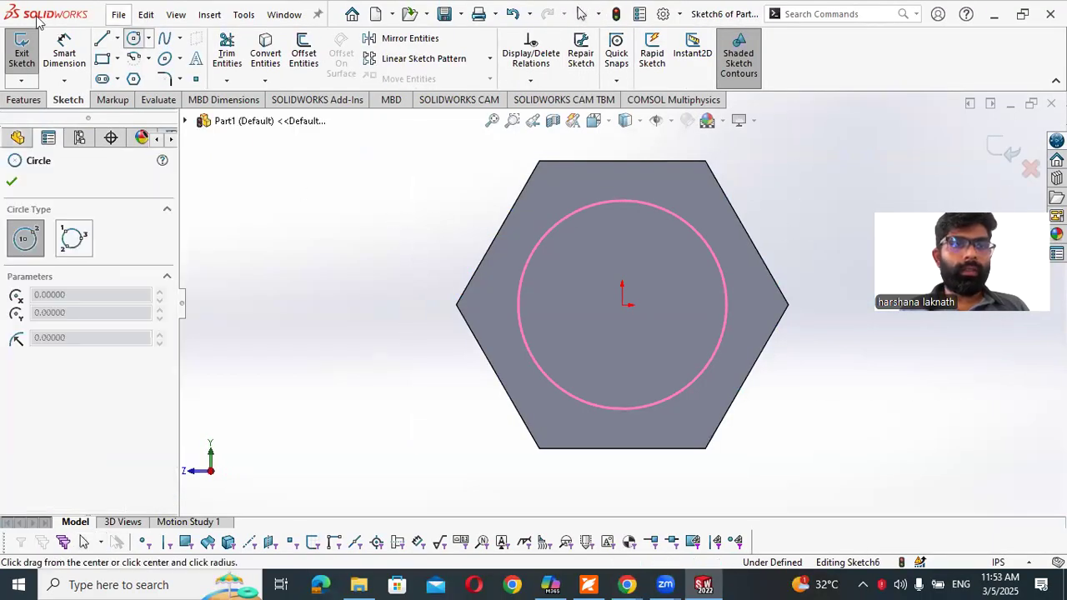
pyautogui.click(622, 305)
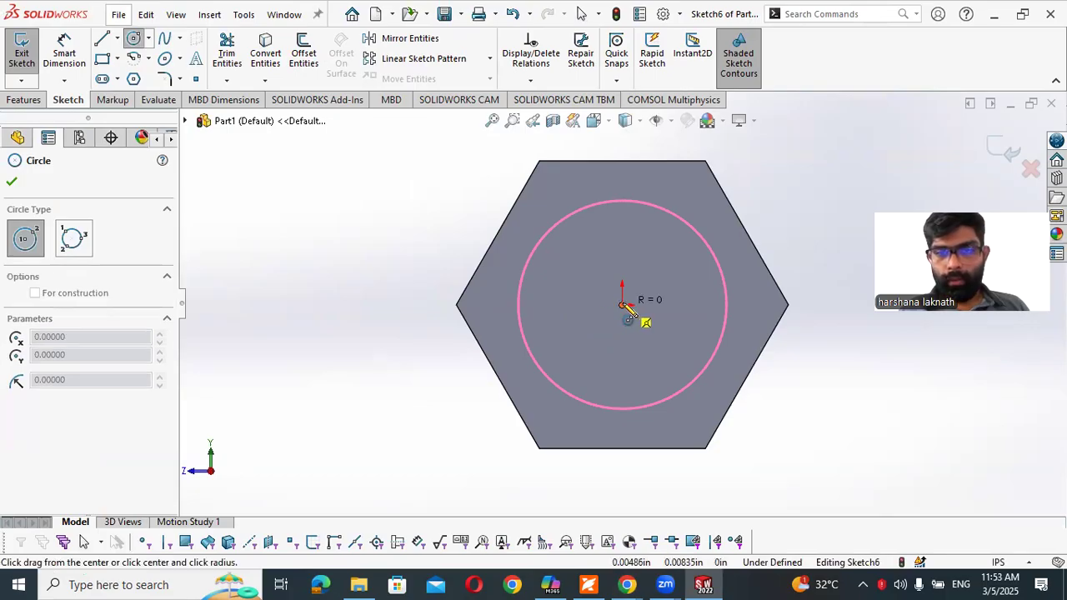
pyautogui.click(503, 253)
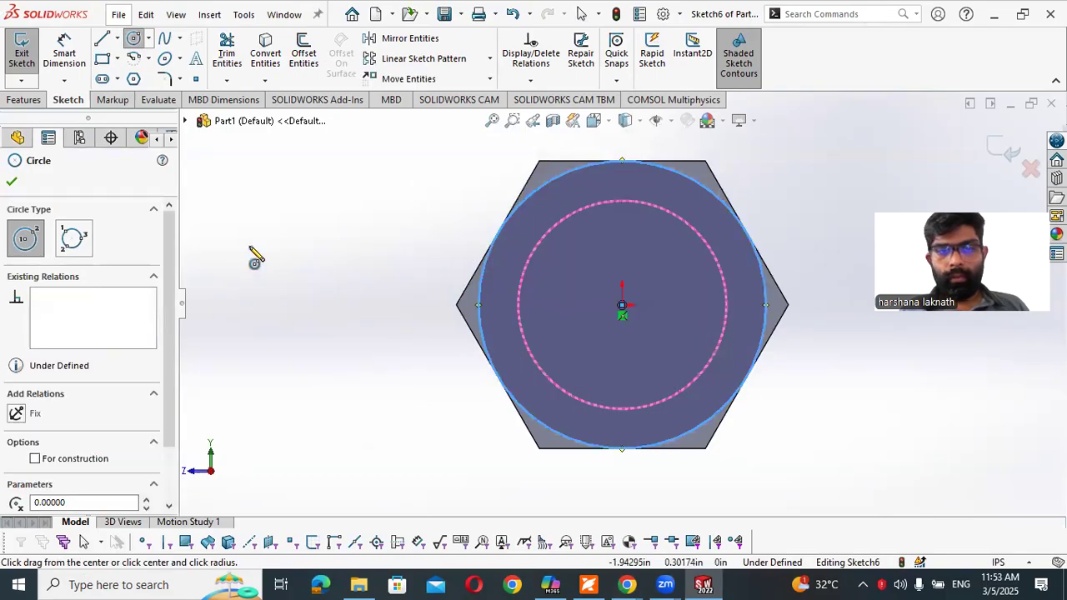
pyautogui.press('Escape')
# Add a Tangent relation between the circle and one of the hexagon's slanted edges, and exit the sketch
pyautogui.click(477, 291)
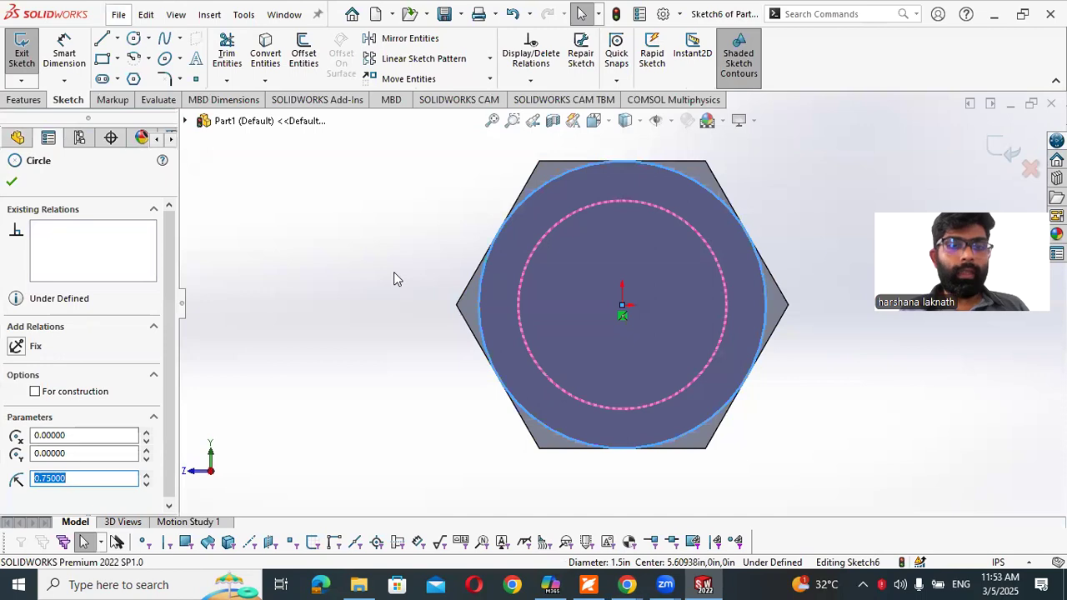
pyautogui.keyDown('ctrl'); pyautogui.click(466, 283); pyautogui.keyUp('ctrl')
pyautogui.click(513, 216)
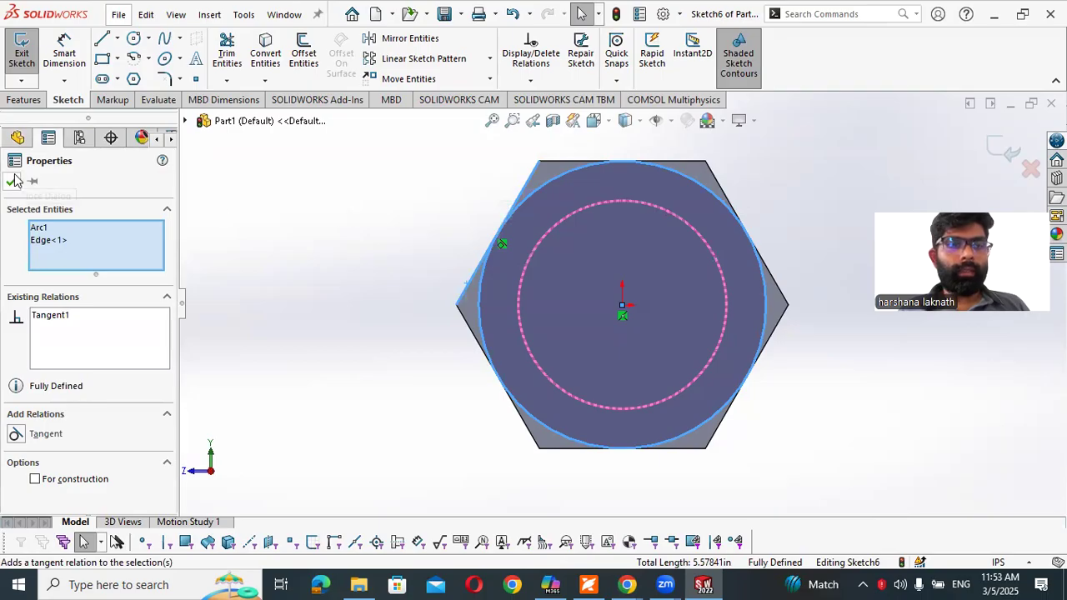
pyautogui.click(235, 356)
pyautogui.scroll(2, 621, 309)
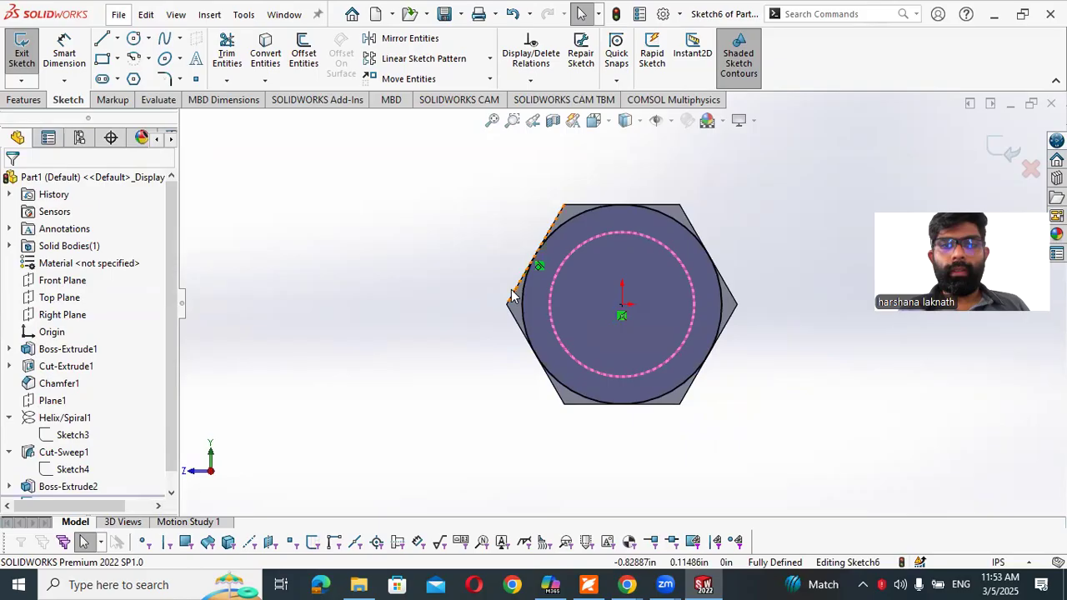
pyautogui.click(50, 301)
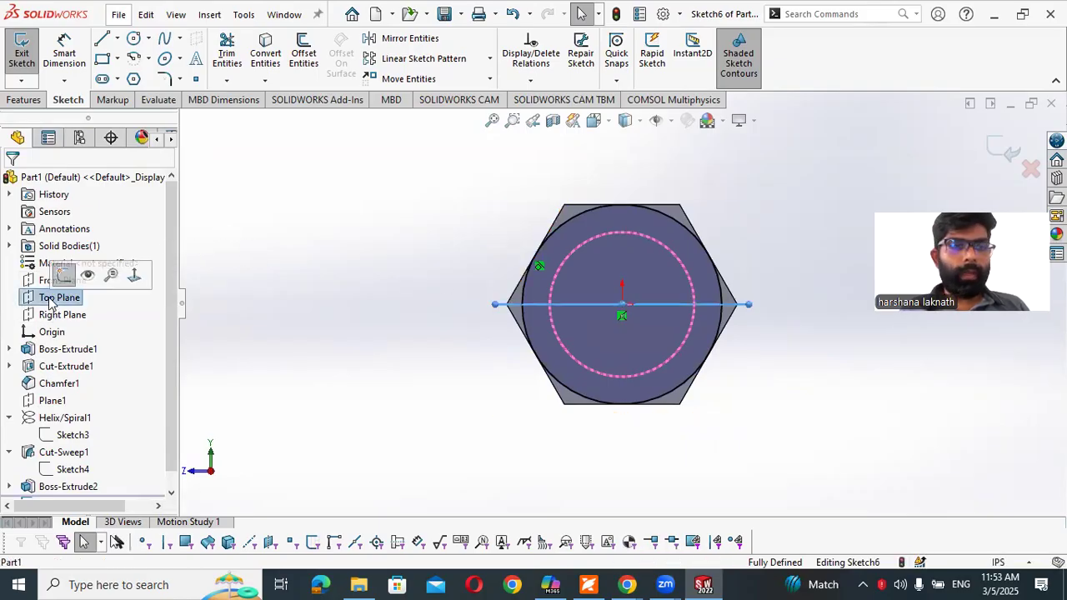
pyautogui.click(66, 276)
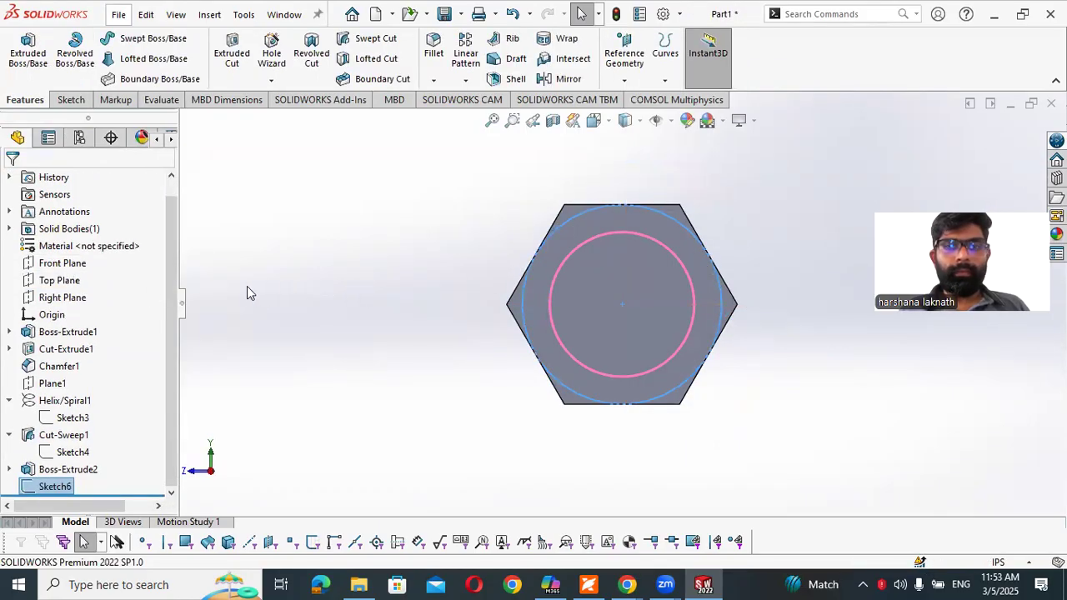
# Delete the tangent circle sketch, Sketch6, from the part
pyautogui.rightClick(63, 483)
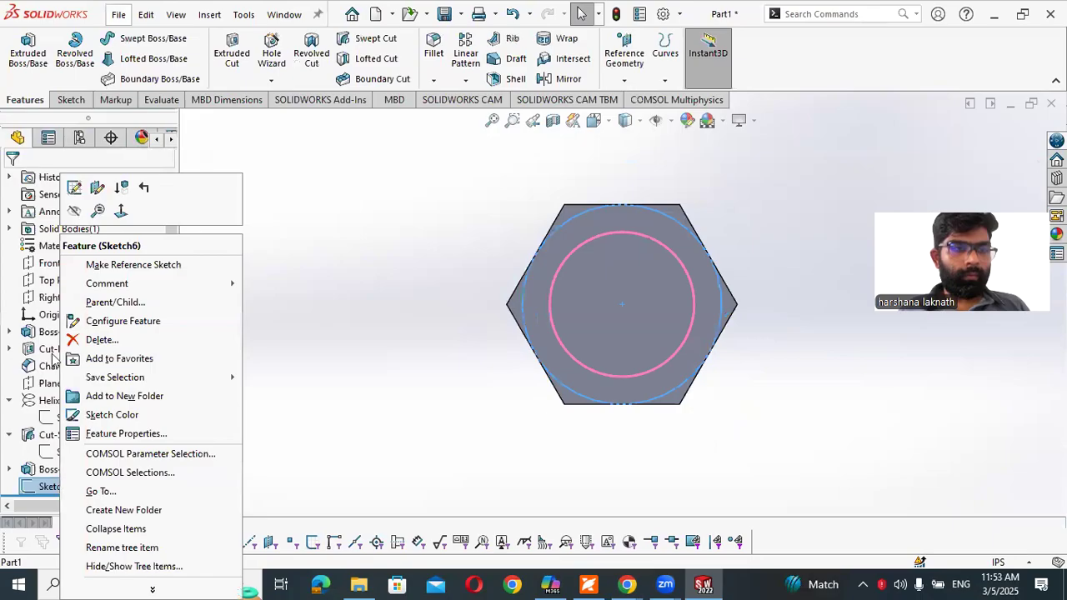
pyautogui.click(99, 211)
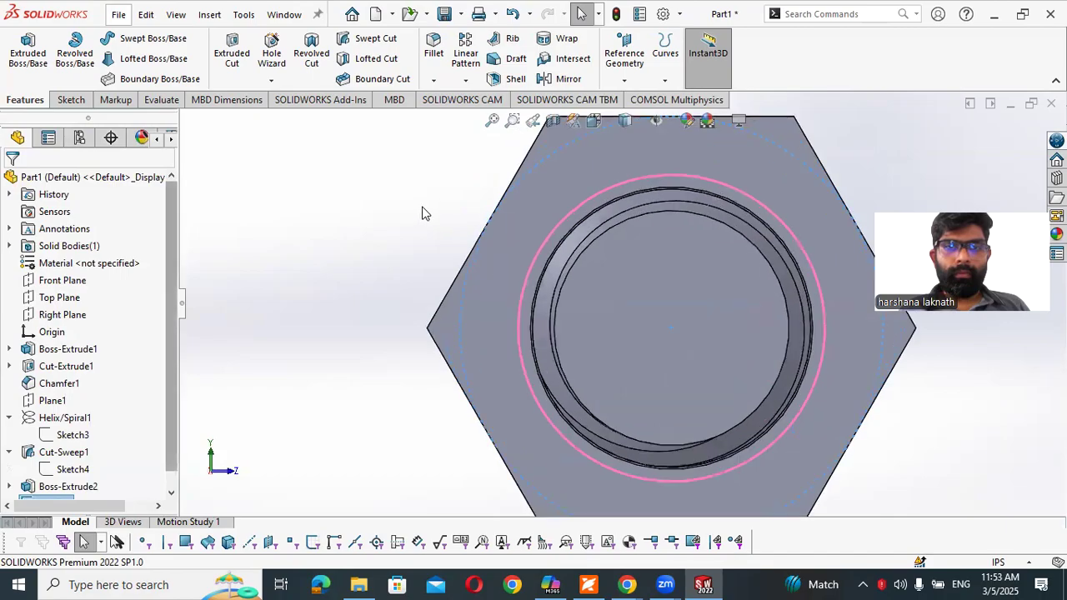
pyautogui.scroll(-2, 422, 214)
pyautogui.scroll(1, 422, 213)
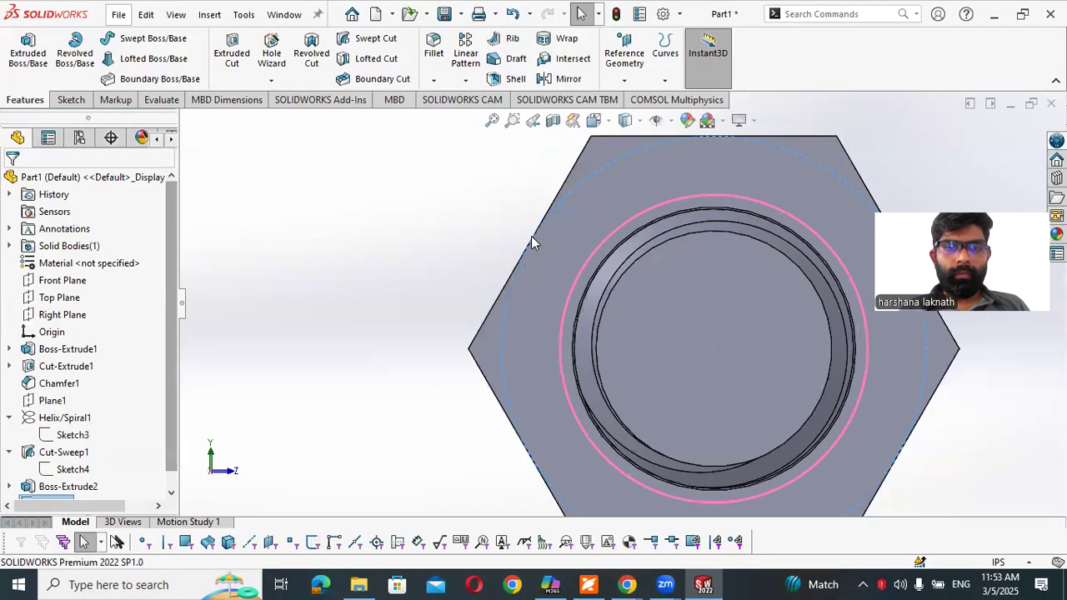
pyautogui.scroll(1, 564, 264)
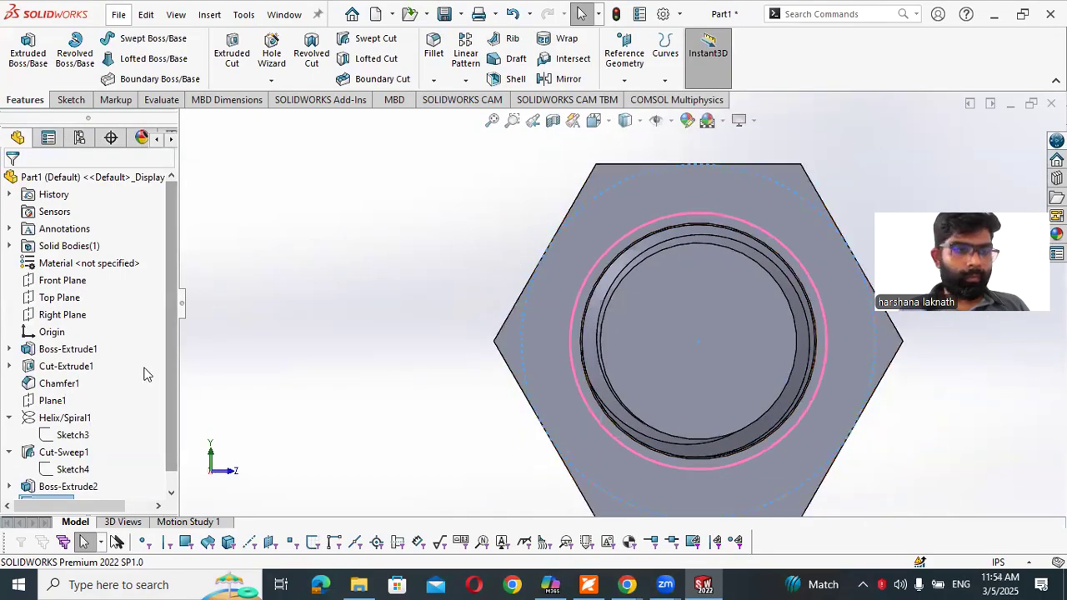
pyautogui.scroll(-1, 143, 373)
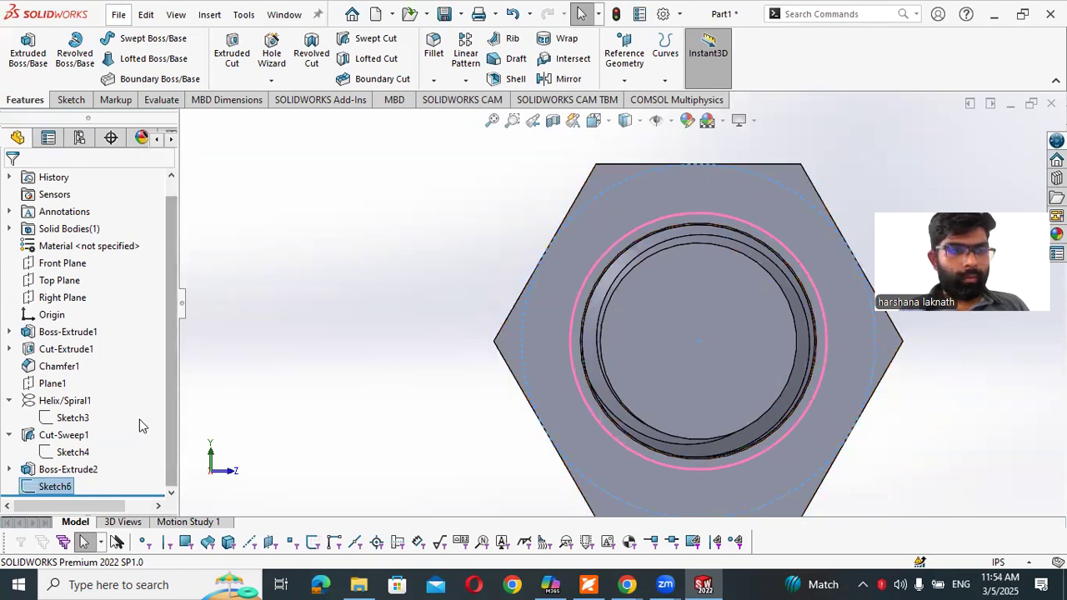
pyautogui.rightClick(65, 487)
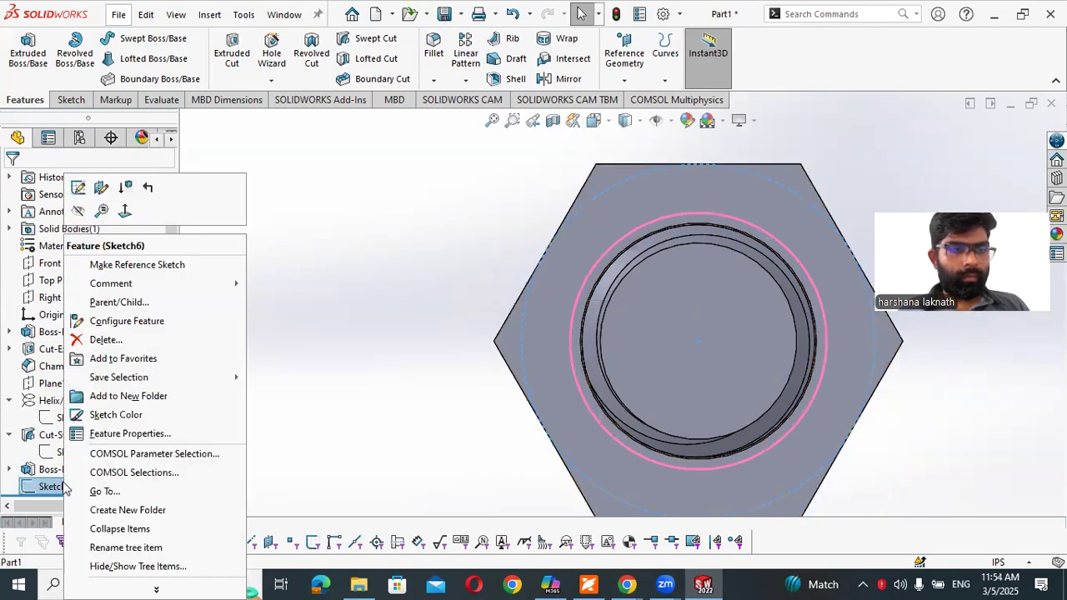
pyautogui.click(92, 323)
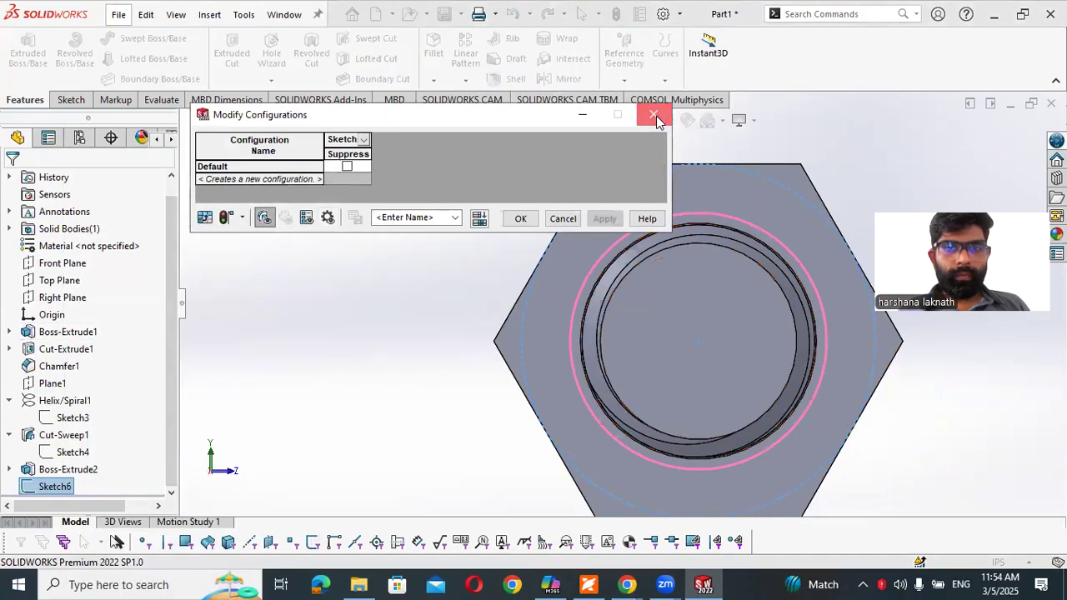
pyautogui.click(655, 117)
pyautogui.rightClick(52, 491)
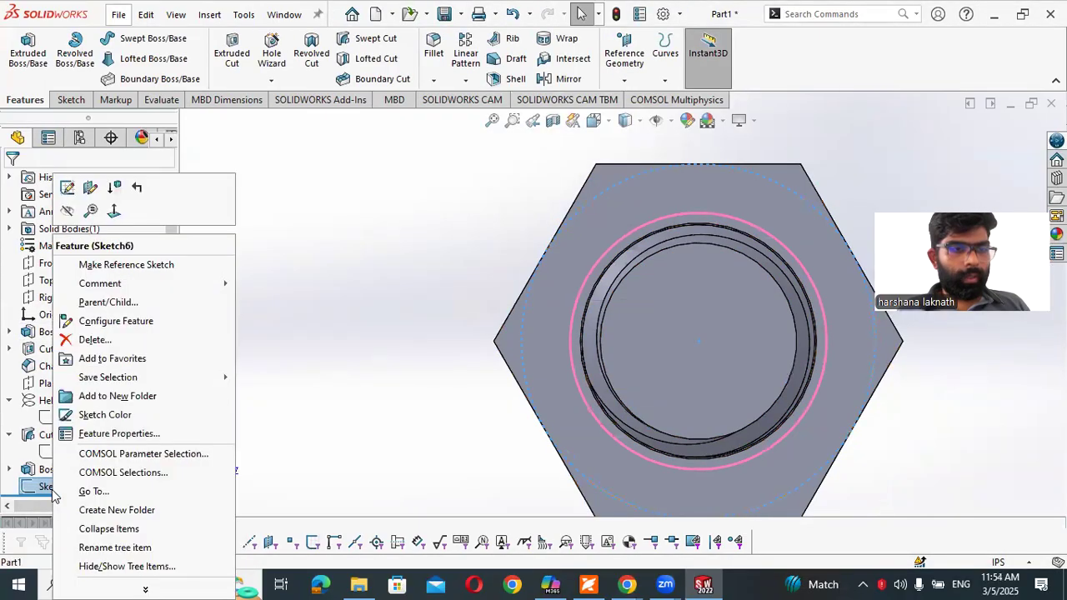
pyautogui.click(93, 339)
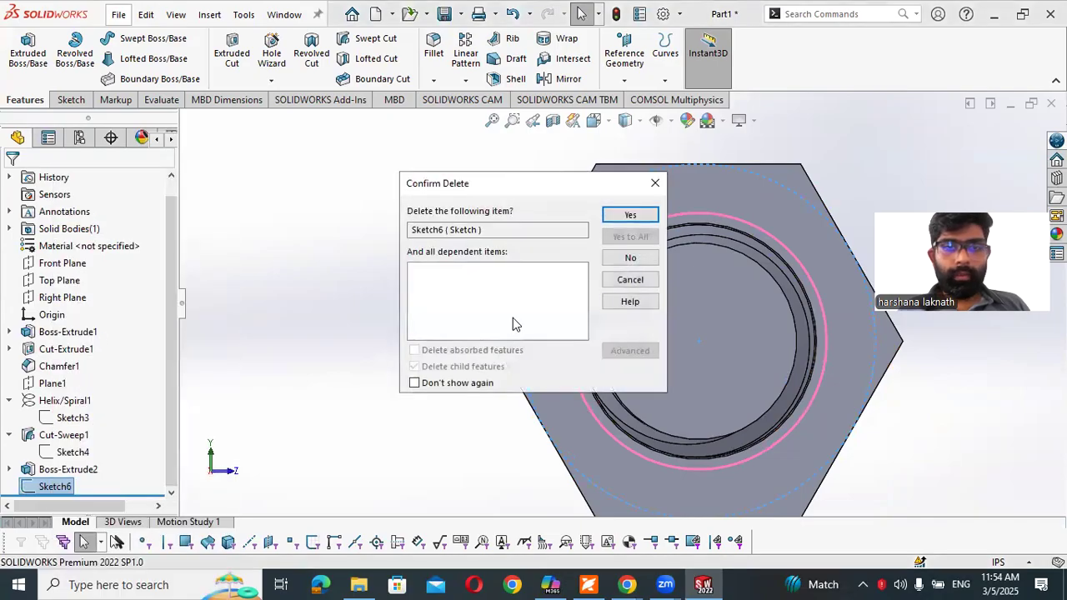
pyautogui.click(642, 210)
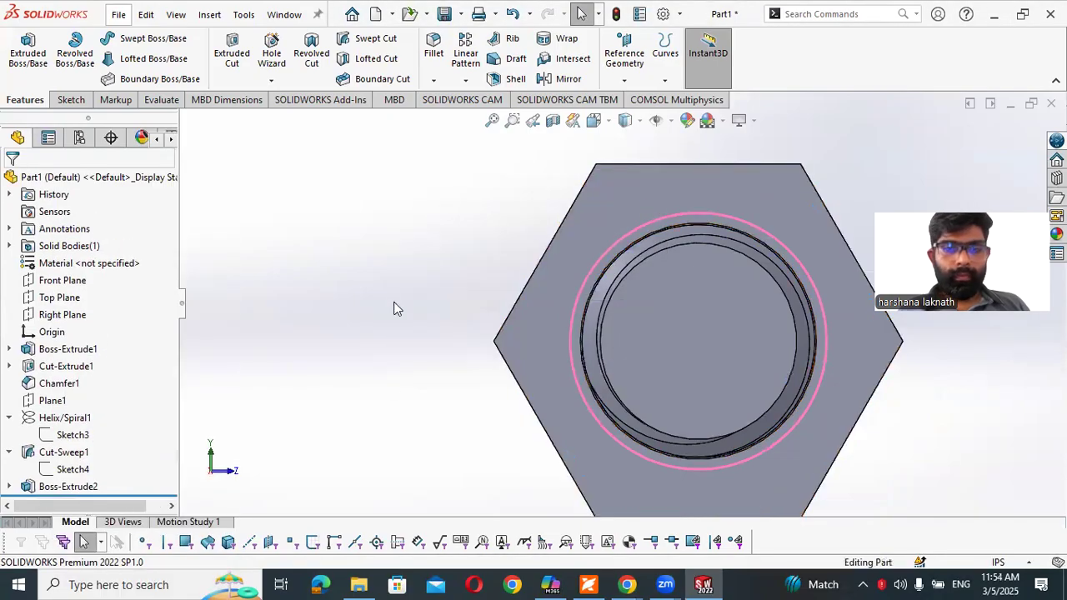
# Switch to the workbook PDF and review the tangent circle, Top Plane profile and Pierce relation instructions for Figures 4-34 to 4-36
pyautogui.click(588, 584)
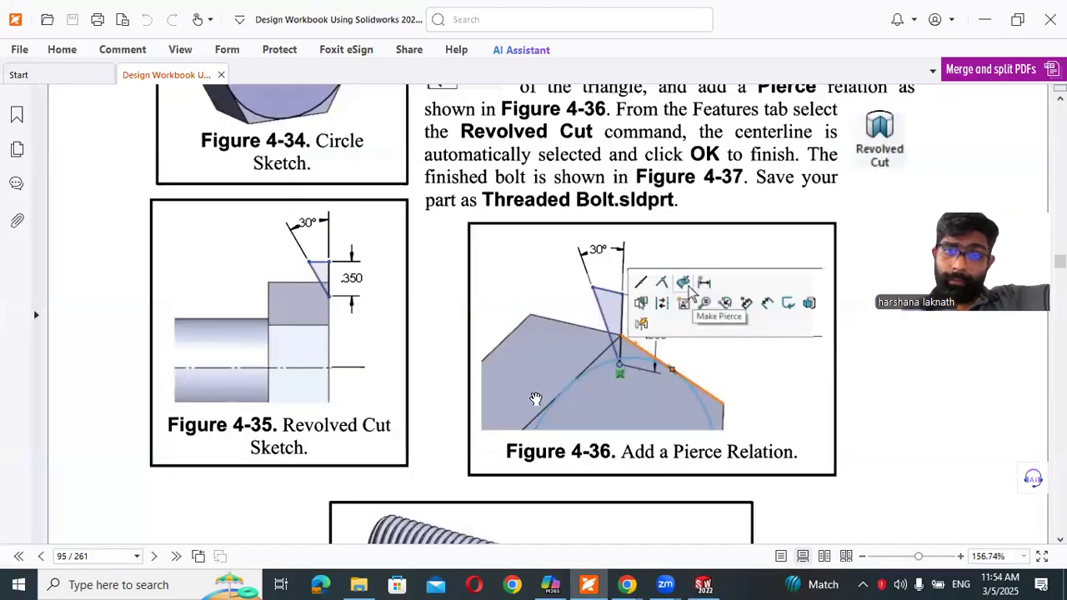
pyautogui.scroll(3, 536, 399)
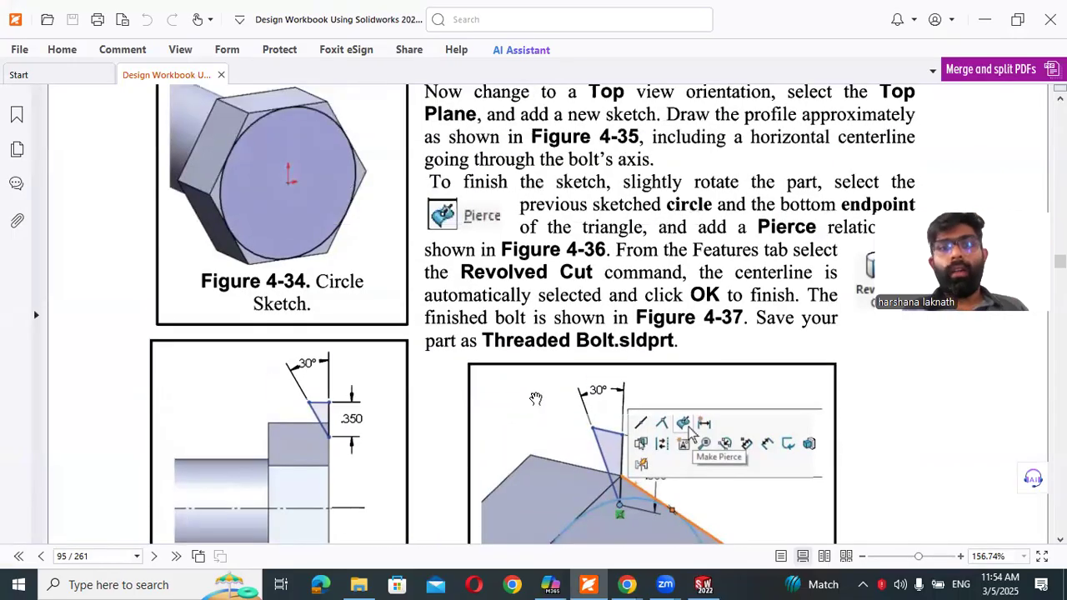
pyautogui.scroll(1, 535, 399)
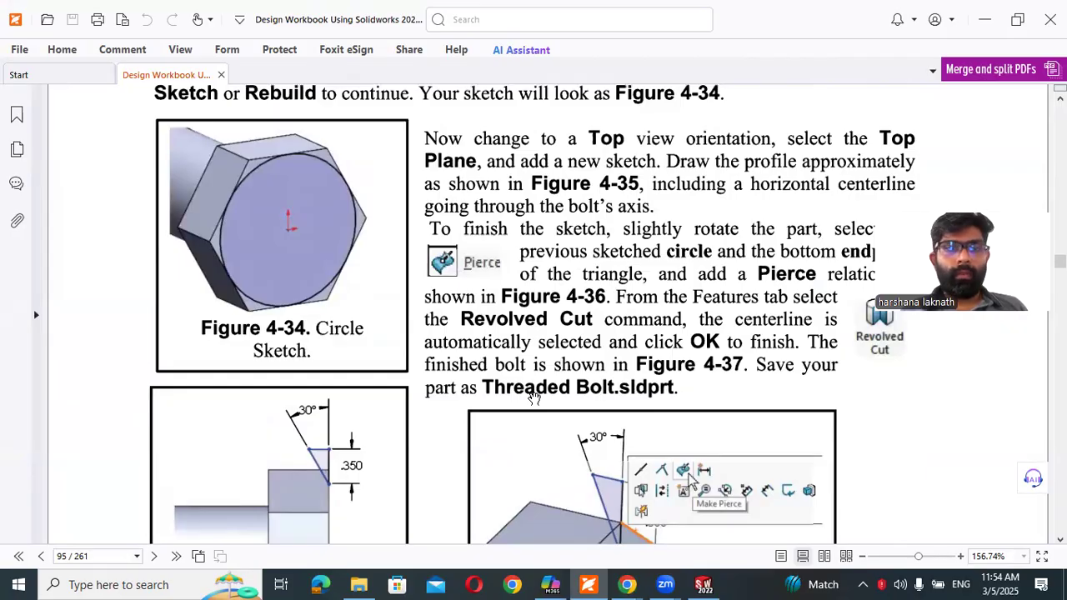
pyautogui.scroll(2, 534, 398)
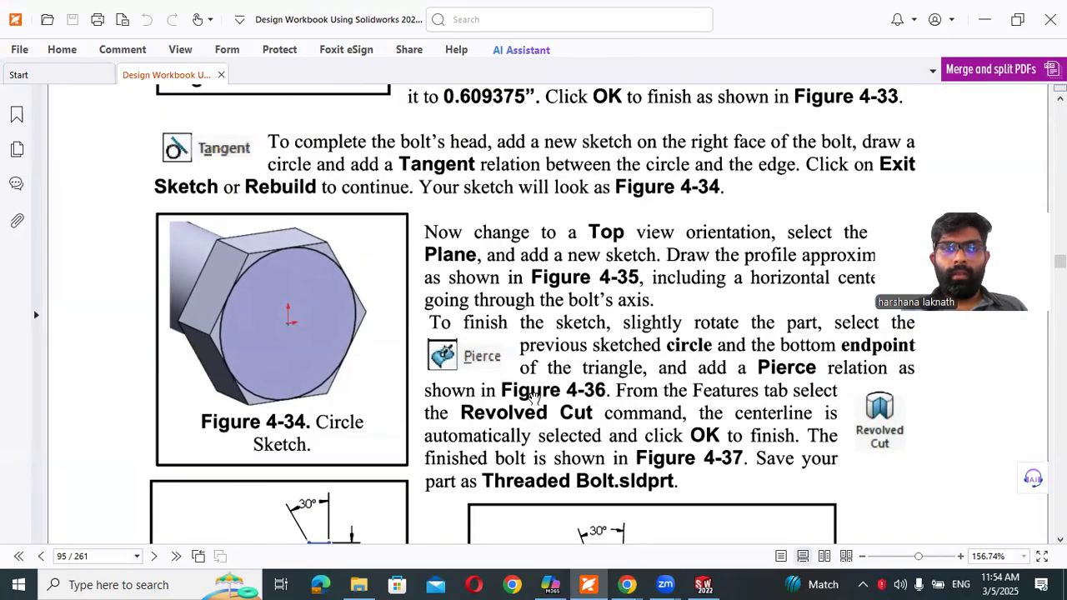
pyautogui.scroll(-2, 535, 399)
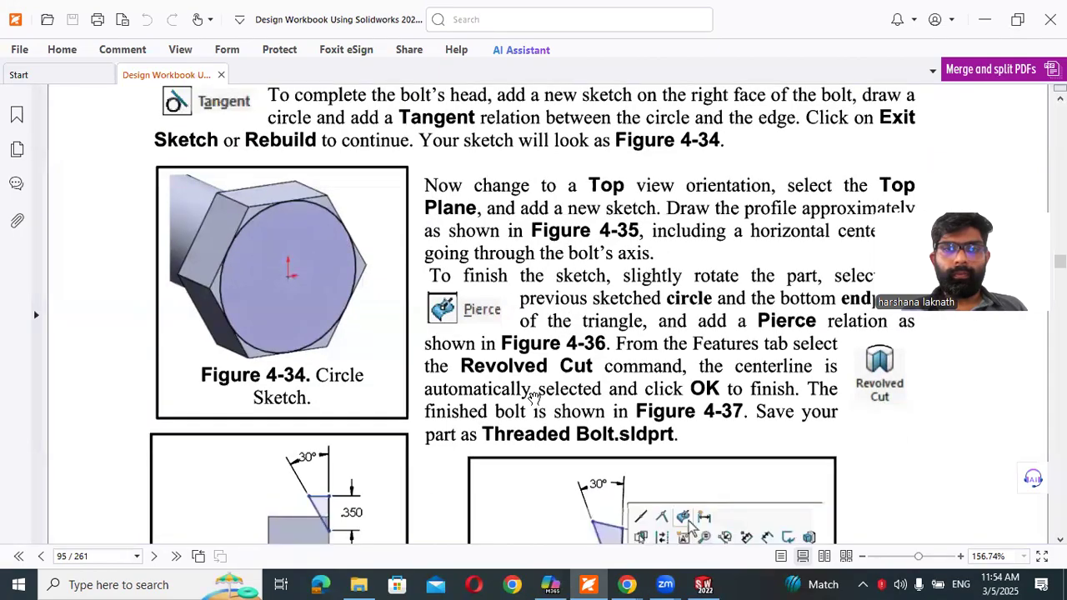
pyautogui.scroll(-1, 535, 398)
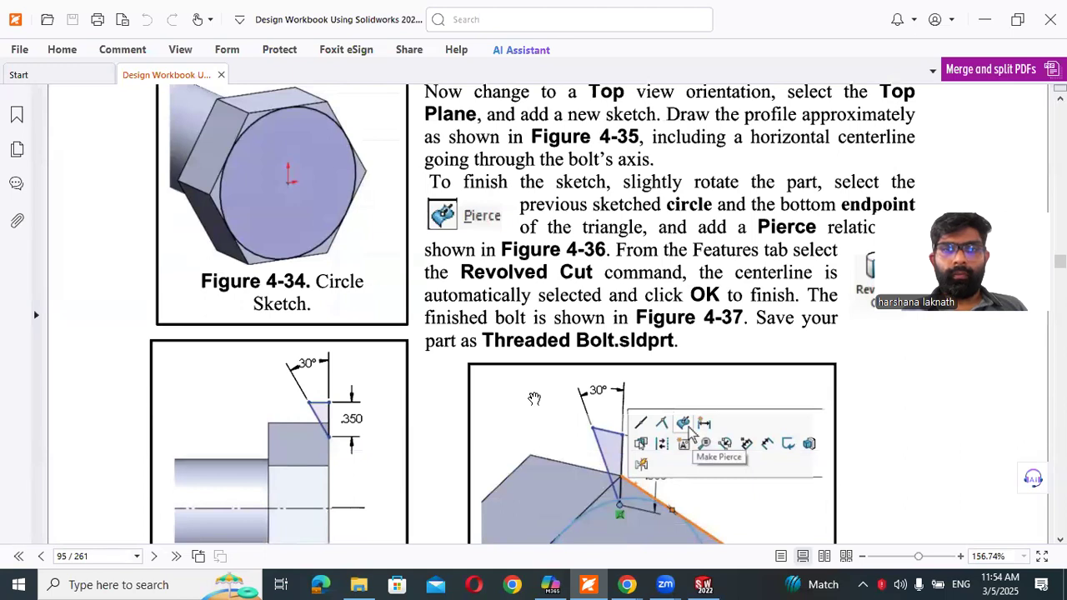
pyautogui.scroll(-1, 534, 398)
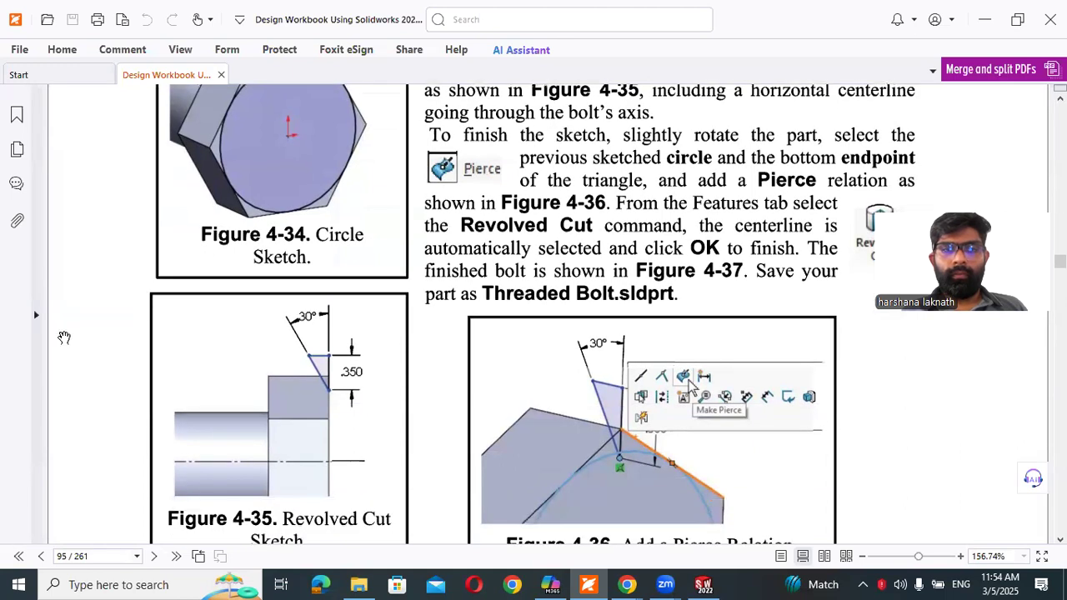
pyautogui.click(994, 8)
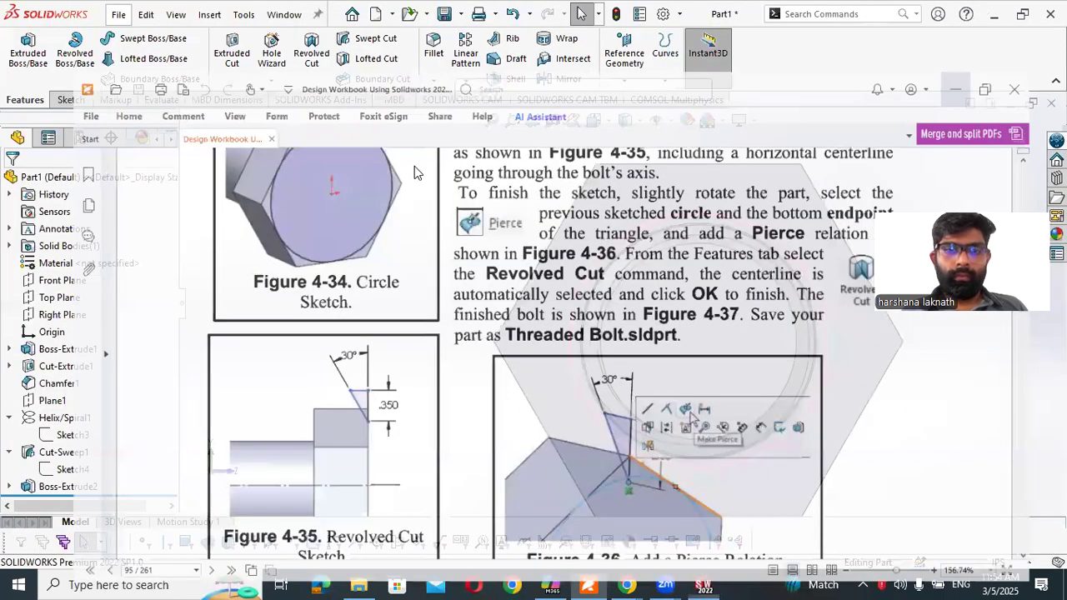
pyautogui.click(56, 300)
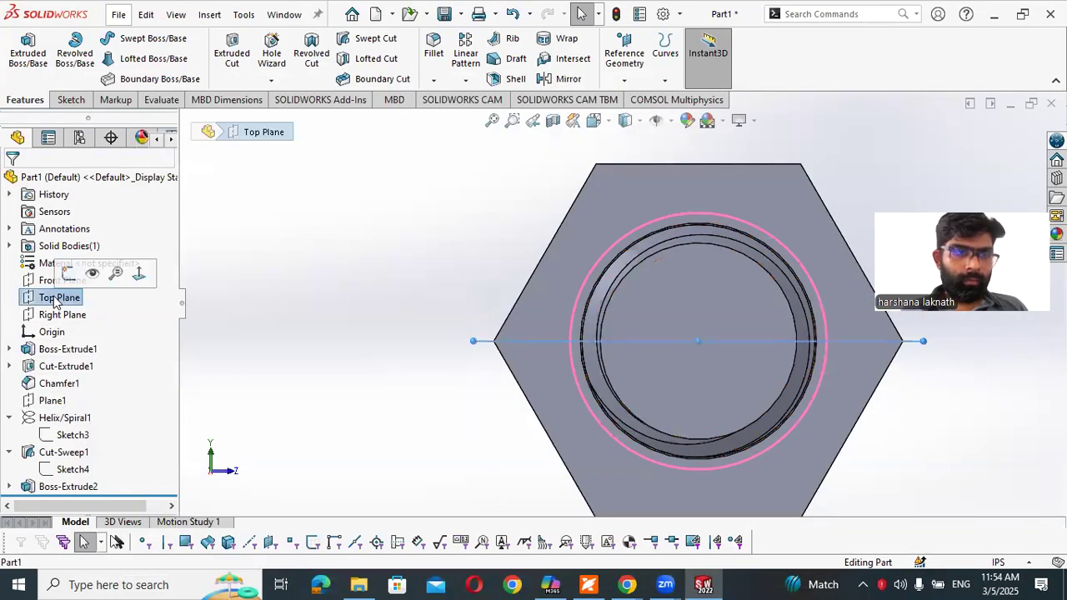
pyautogui.click(65, 272)
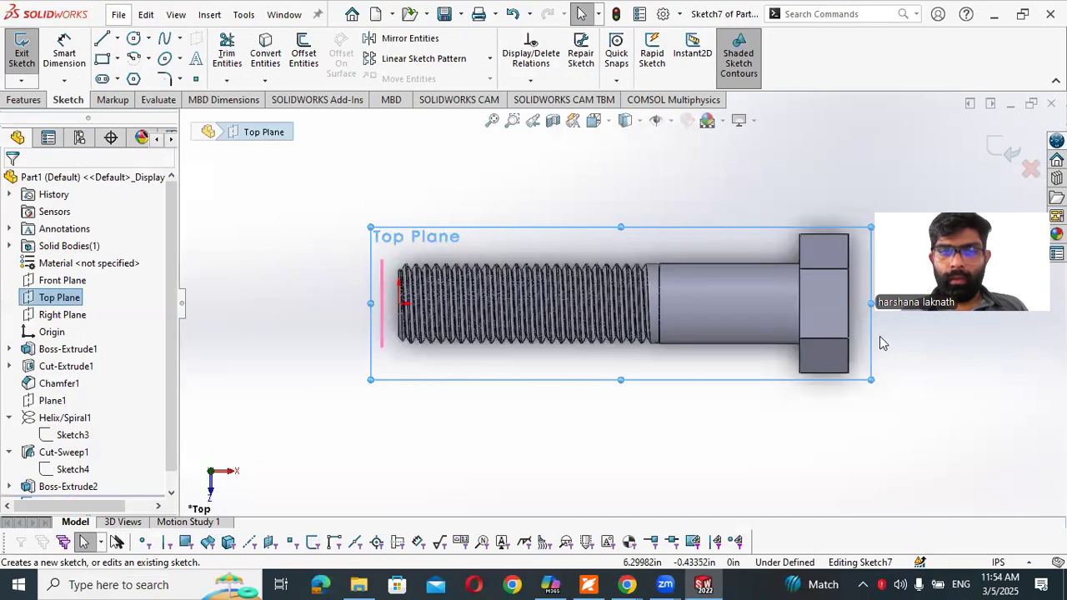
pyautogui.rightClick(68, 298)
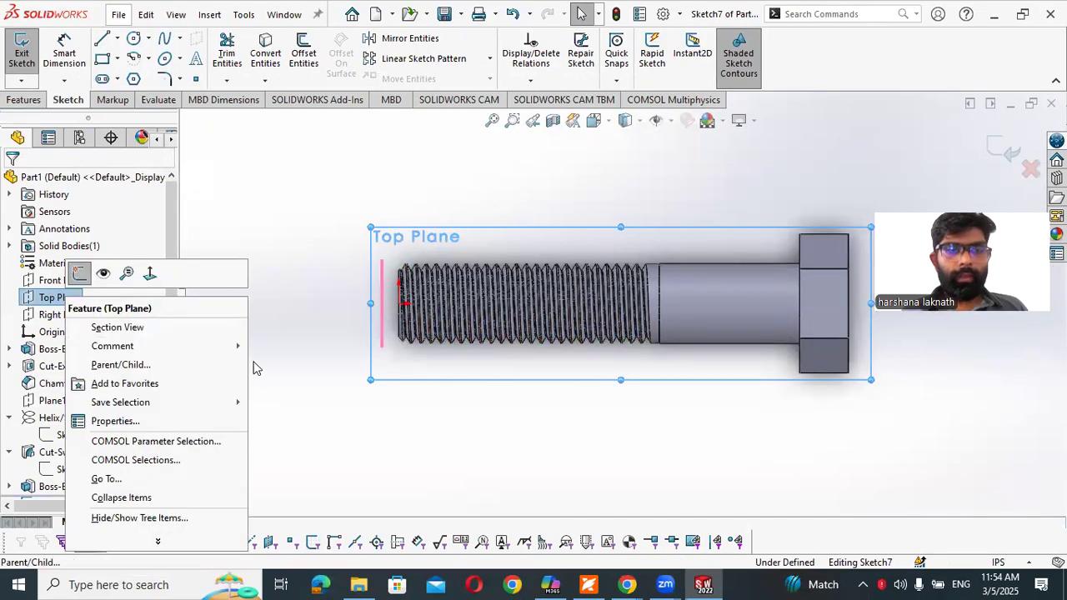
pyautogui.click(293, 334)
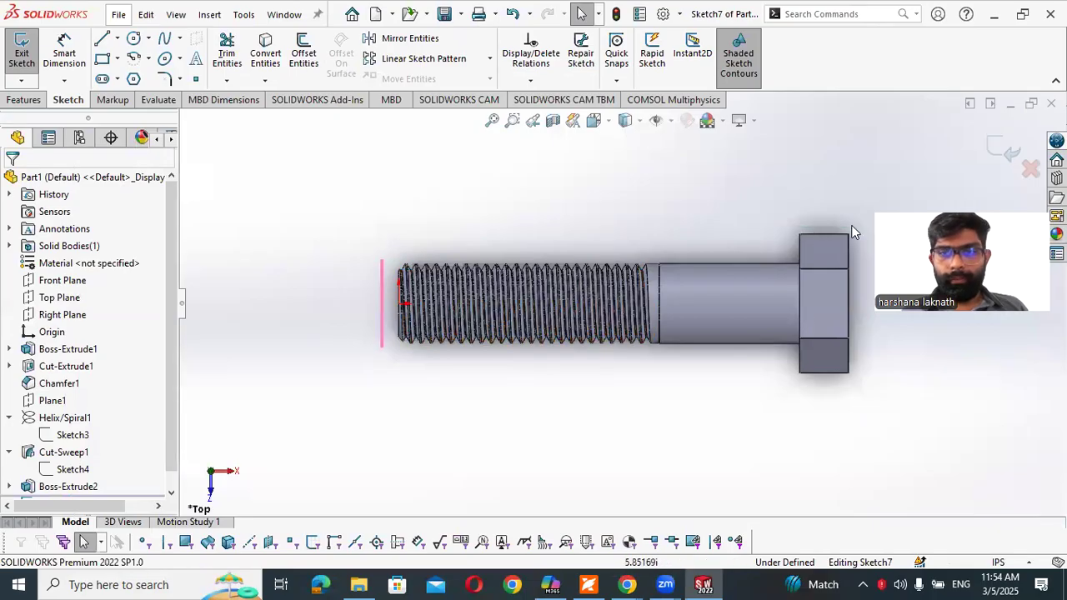
pyautogui.scroll(-4, 842, 279)
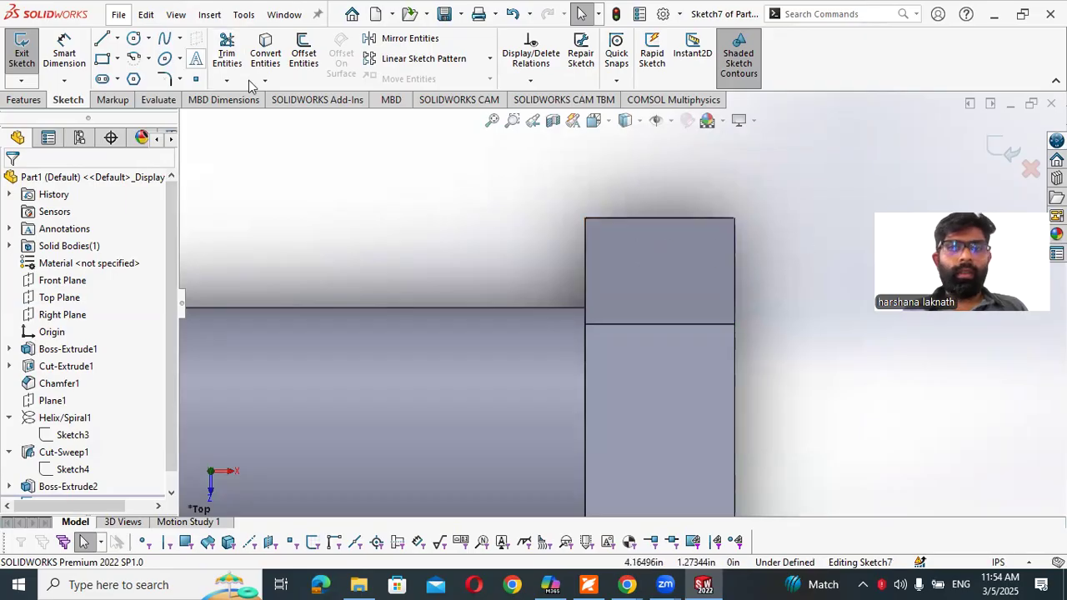
pyautogui.press('l')
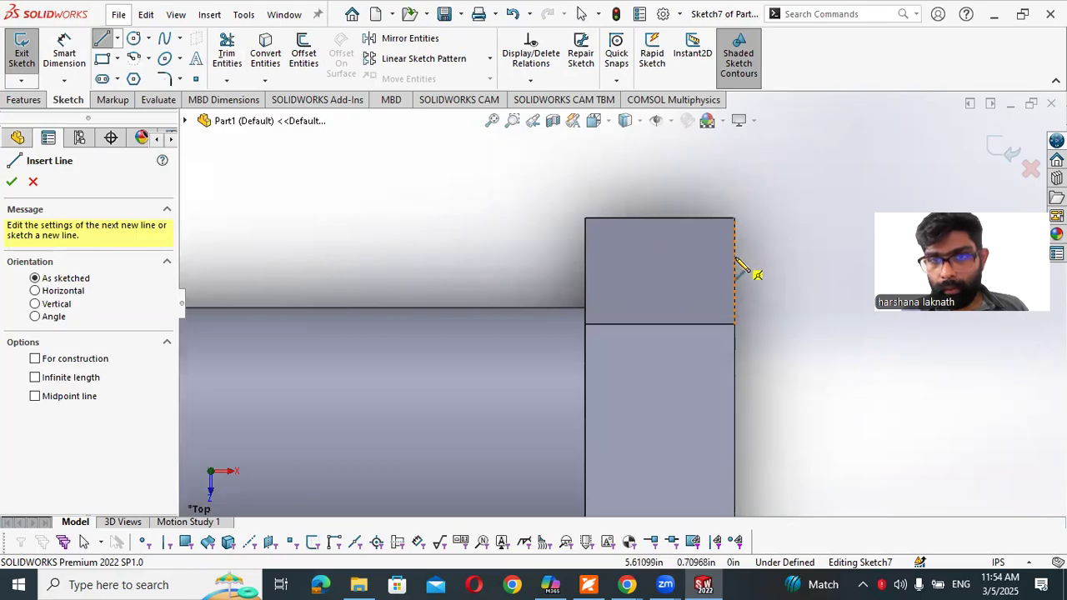
pyautogui.moveTo(759, 249); pyautogui.dragTo(714, 264, button='middle')
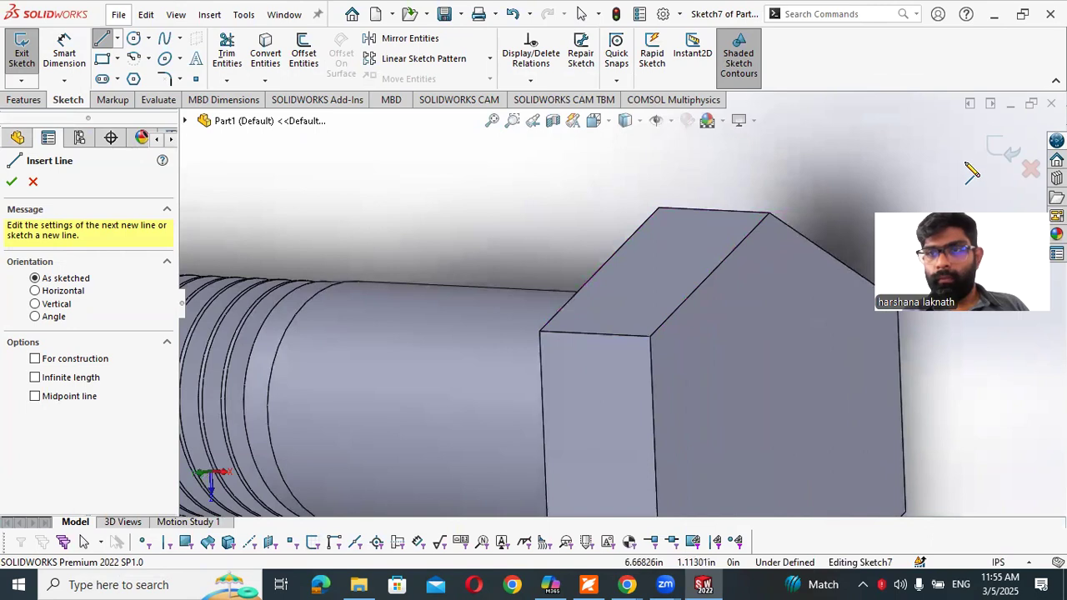
pyautogui.click(1010, 159)
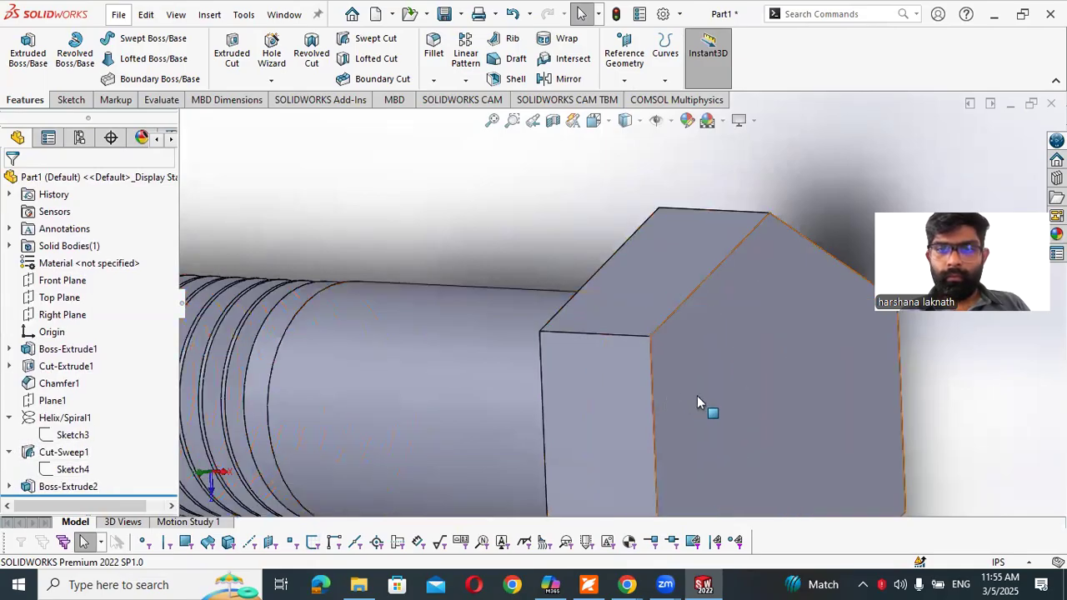
# Sketch a circle about 0.75 in in radius, centred on the origin, on the outer hexagonal face of the bolt head
pyautogui.click(734, 389)
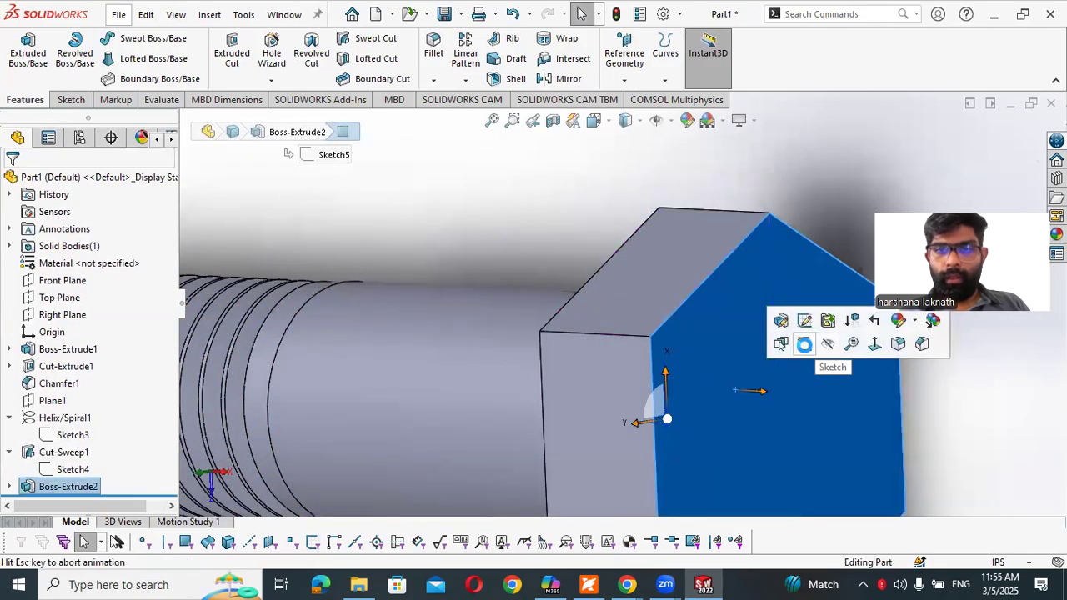
pyautogui.click(804, 345)
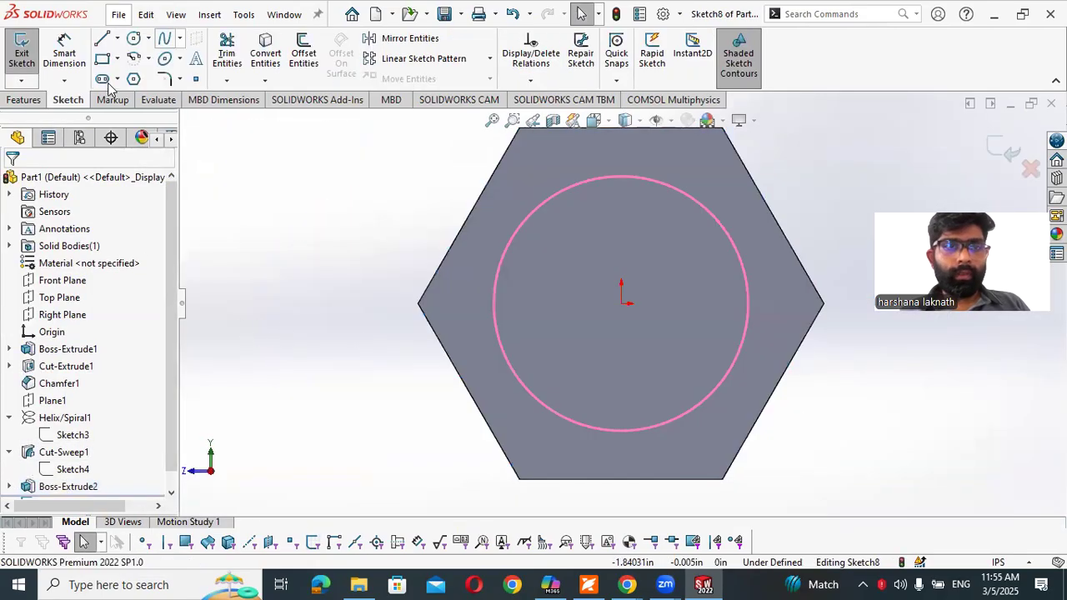
pyautogui.click(133, 38)
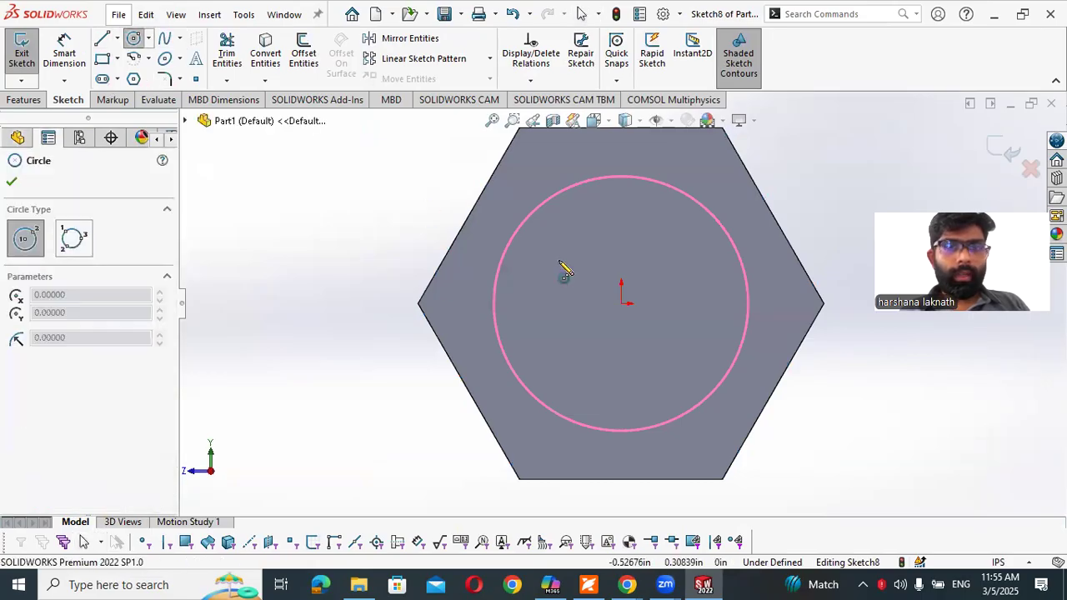
pyautogui.click(621, 305)
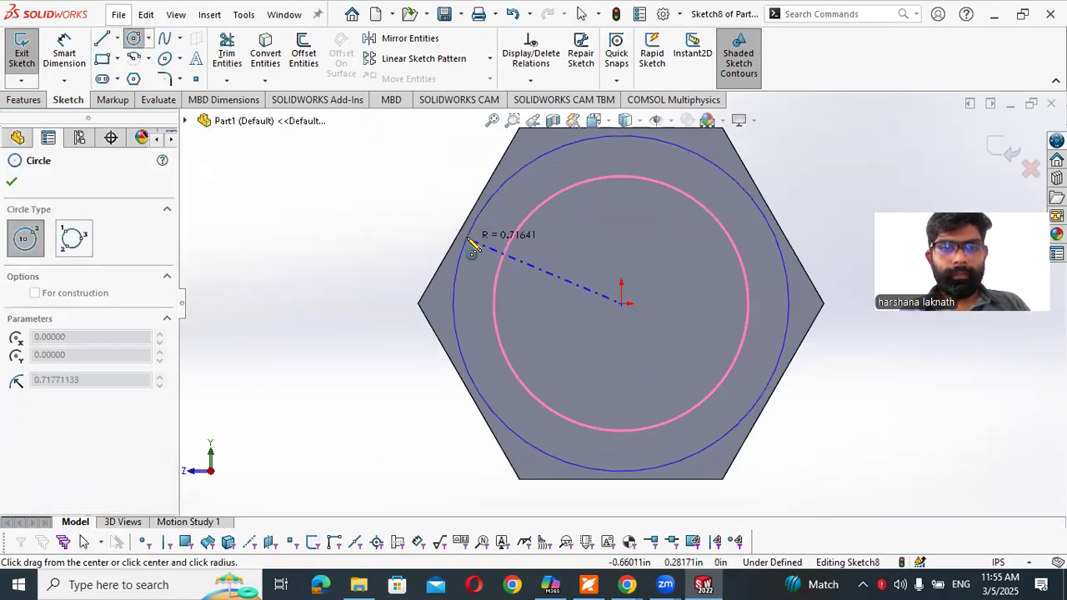
pyautogui.click(465, 237)
pyautogui.press('Escape')
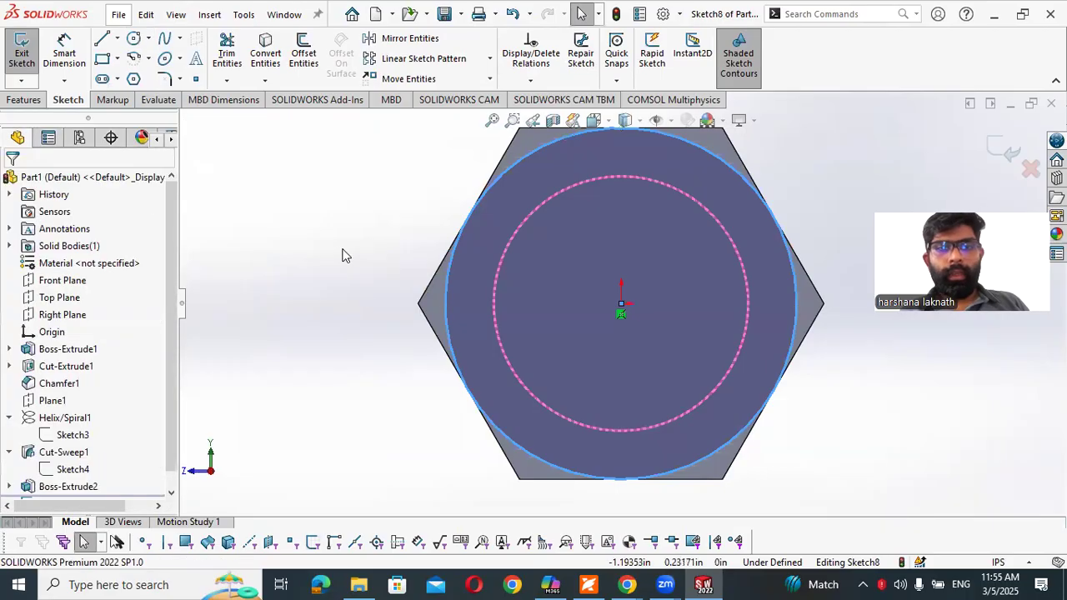
pyautogui.click(315, 269)
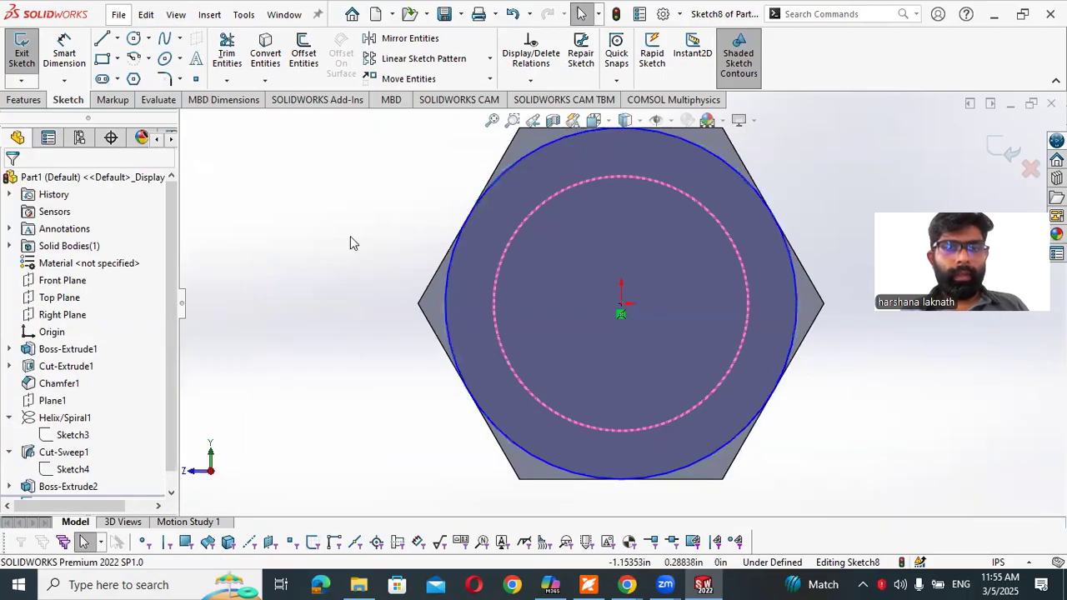
# Make the circle tangent to one slanted edge of the hexagonal head and exit the sketch
pyautogui.click(503, 161)
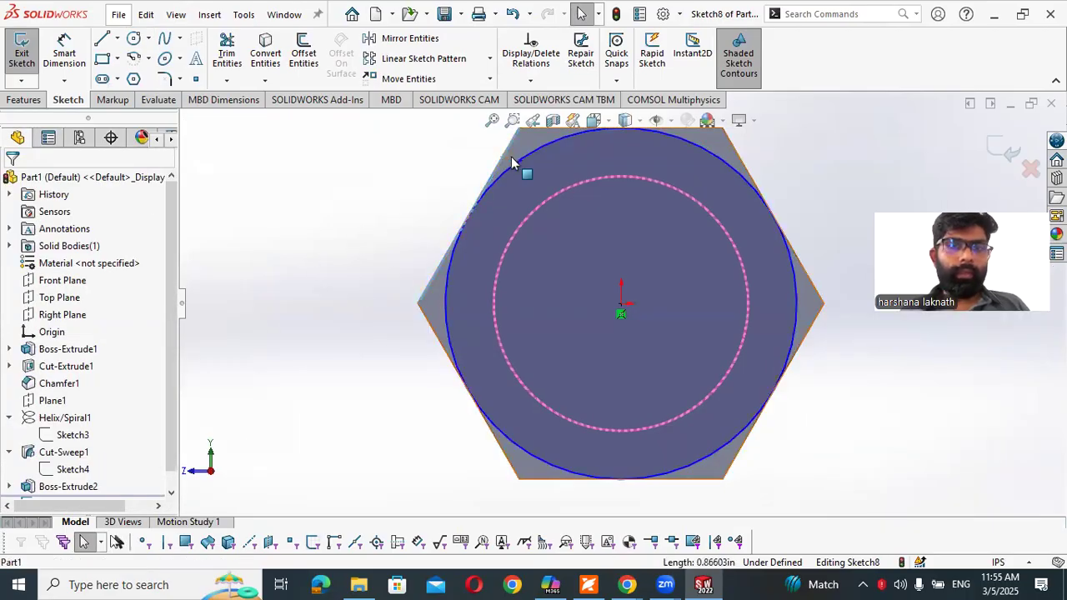
pyautogui.click(525, 157)
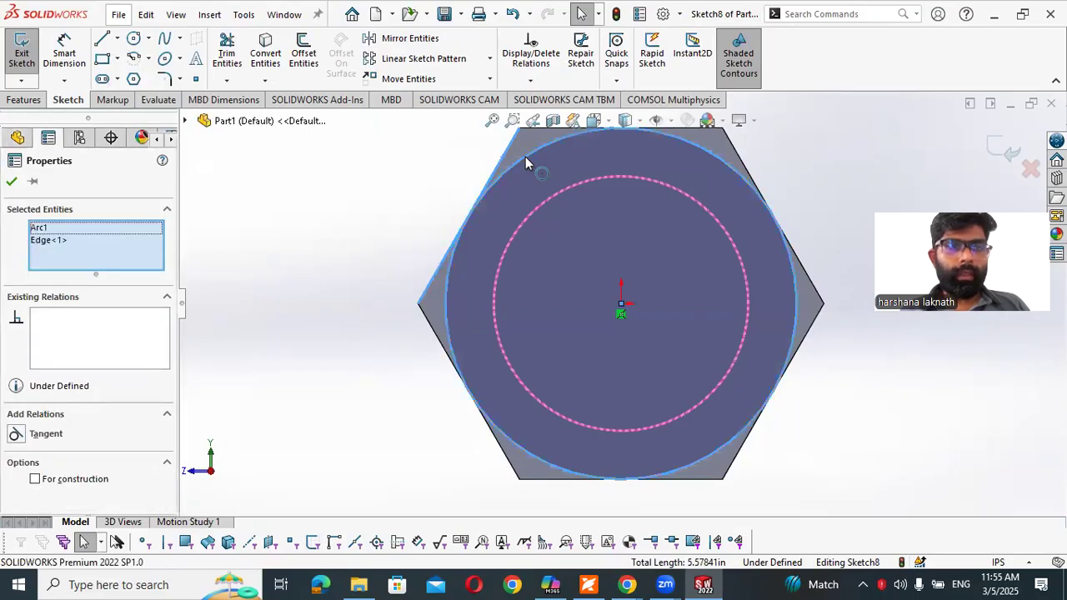
pyautogui.click(15, 434)
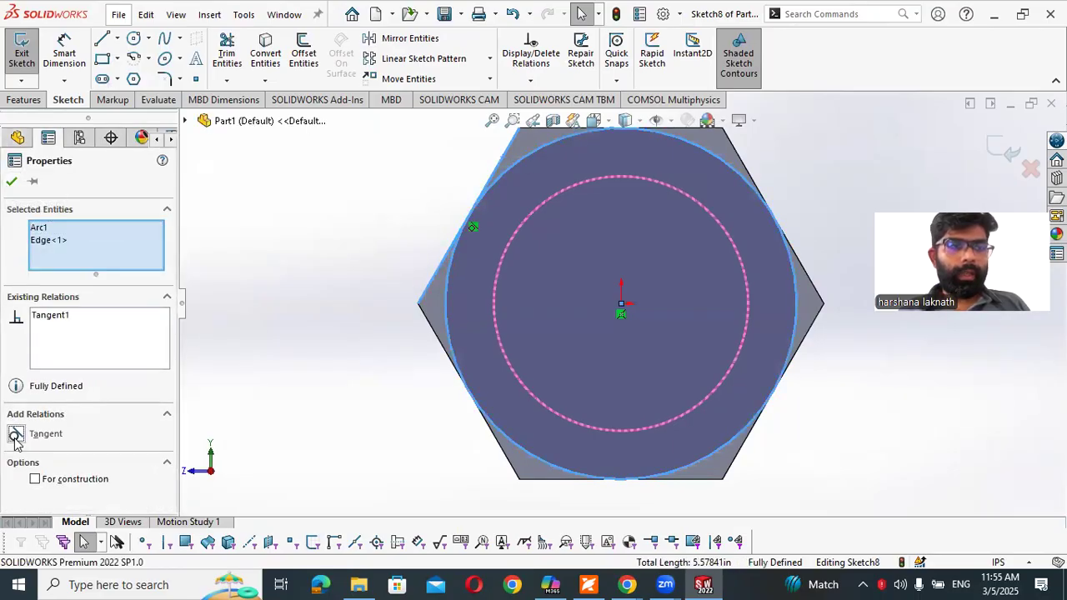
pyautogui.click(12, 181)
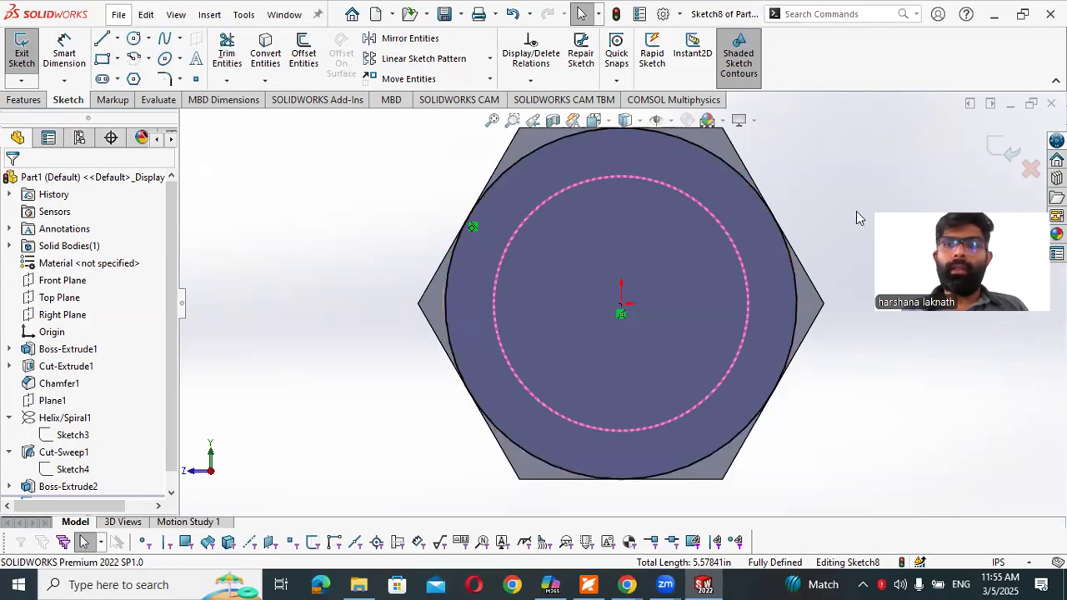
pyautogui.click(1004, 151)
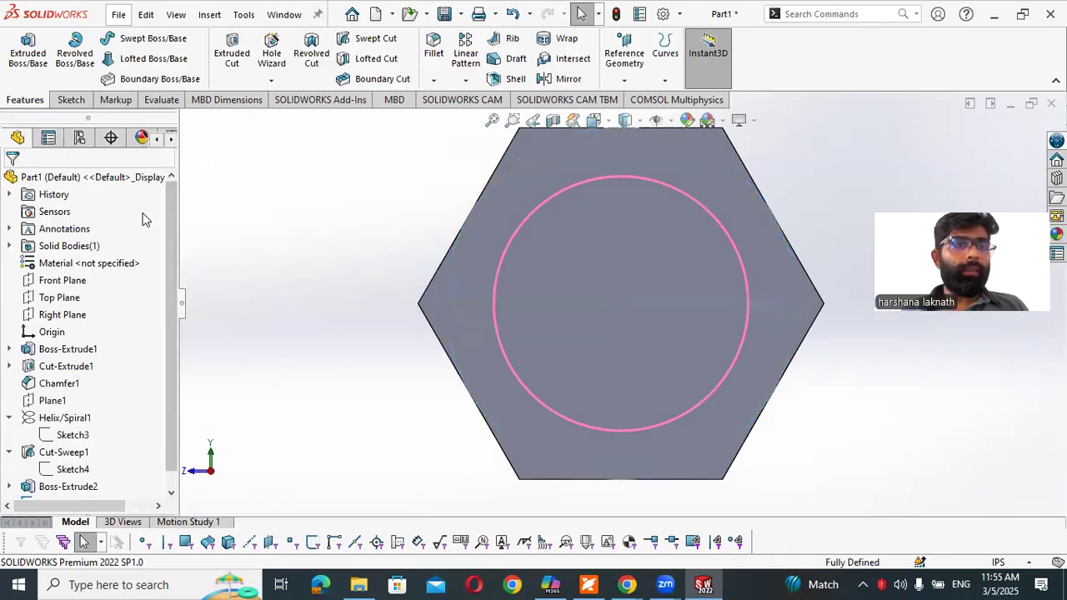
# Sketch a closed right triangle on the Top Plane across the head's upper outer corner, with a horizontal side about 0.34 in long
pyautogui.click(61, 300)
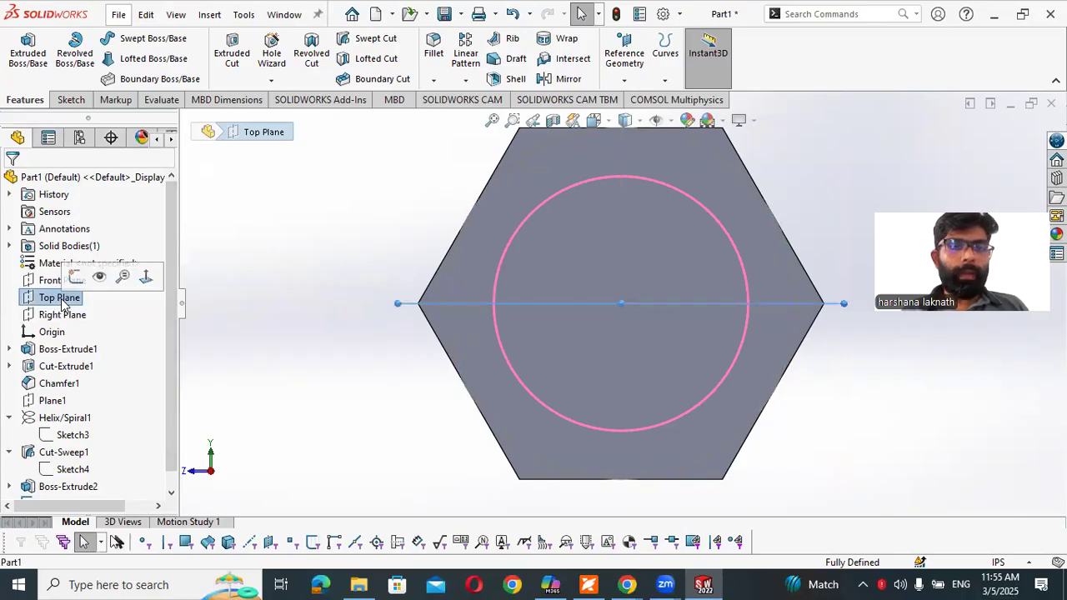
pyautogui.click(75, 278)
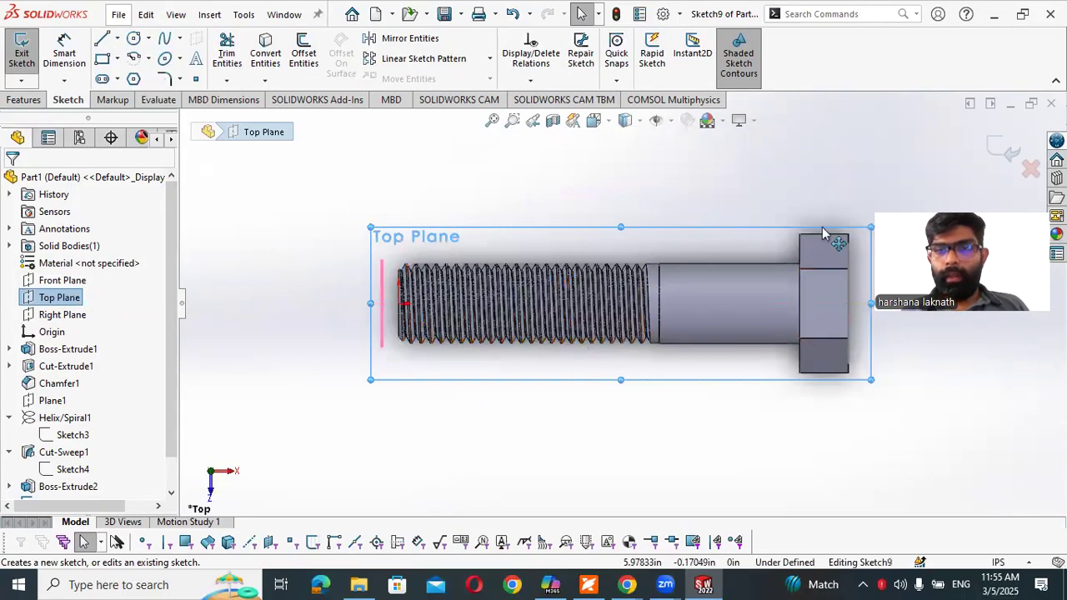
pyautogui.scroll(5, 823, 234)
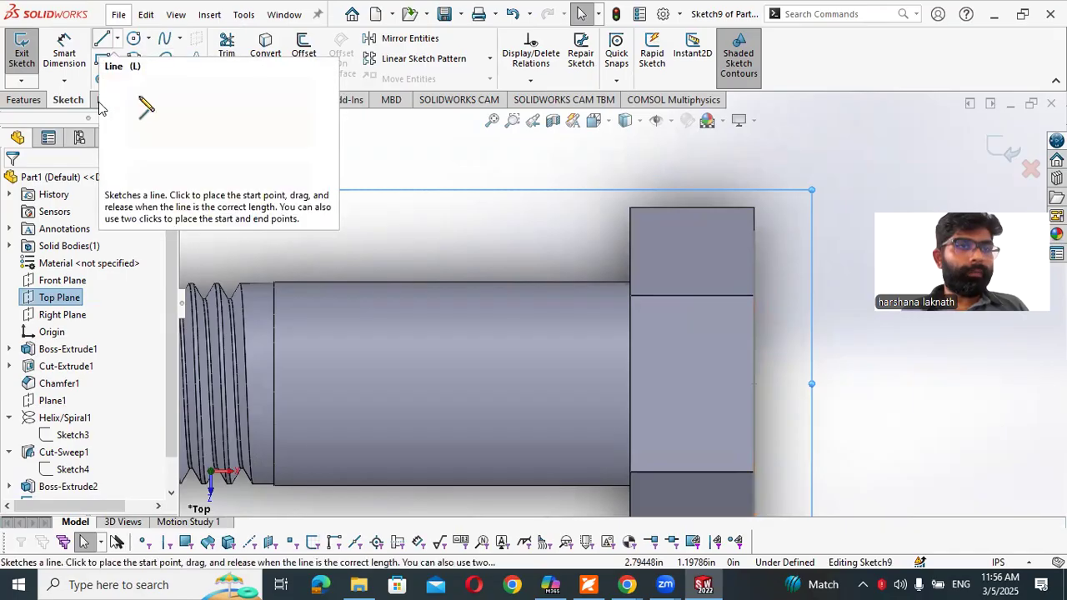
pyautogui.press('l')
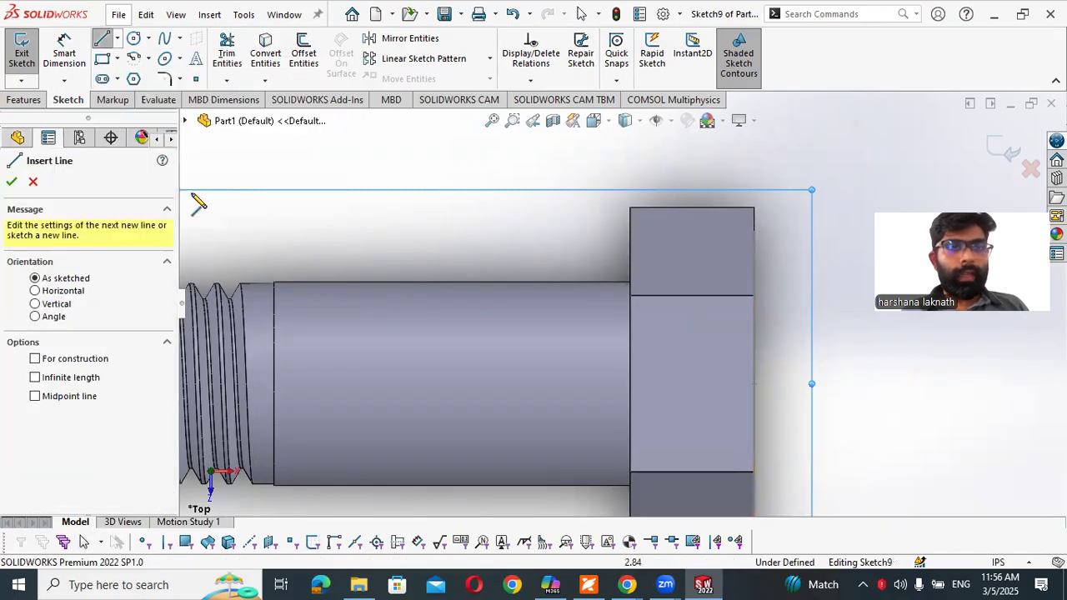
pyautogui.click(753, 231)
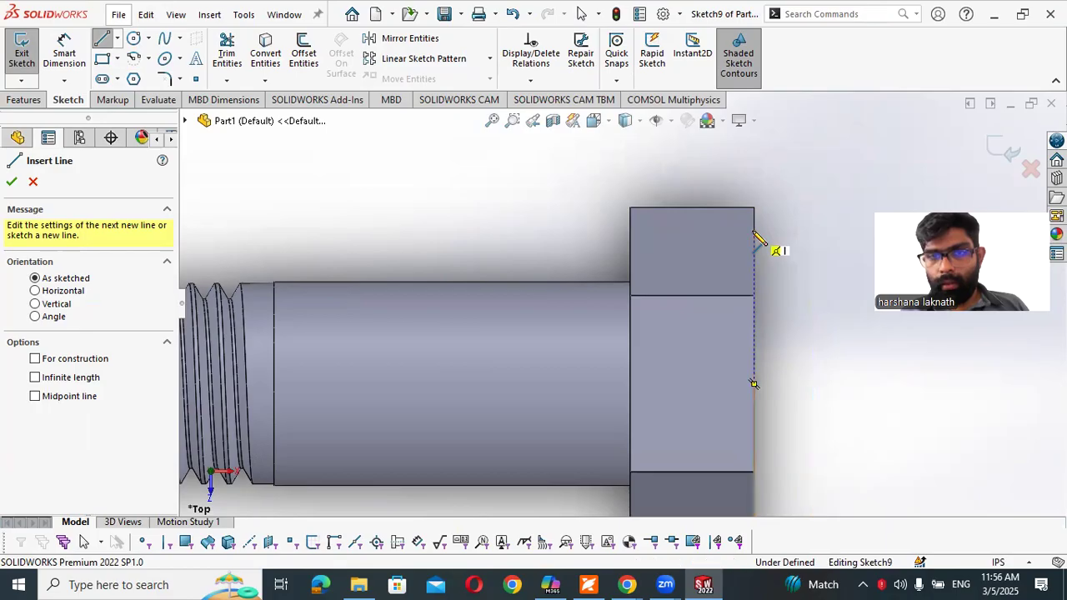
pyautogui.click(685, 177)
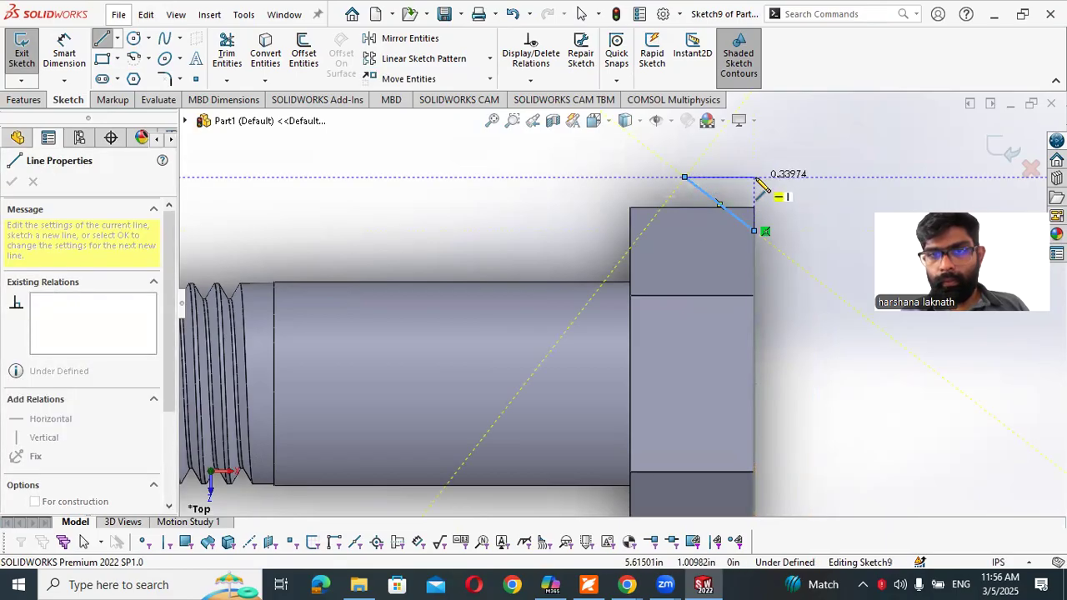
pyautogui.click(754, 178)
pyautogui.click(753, 232)
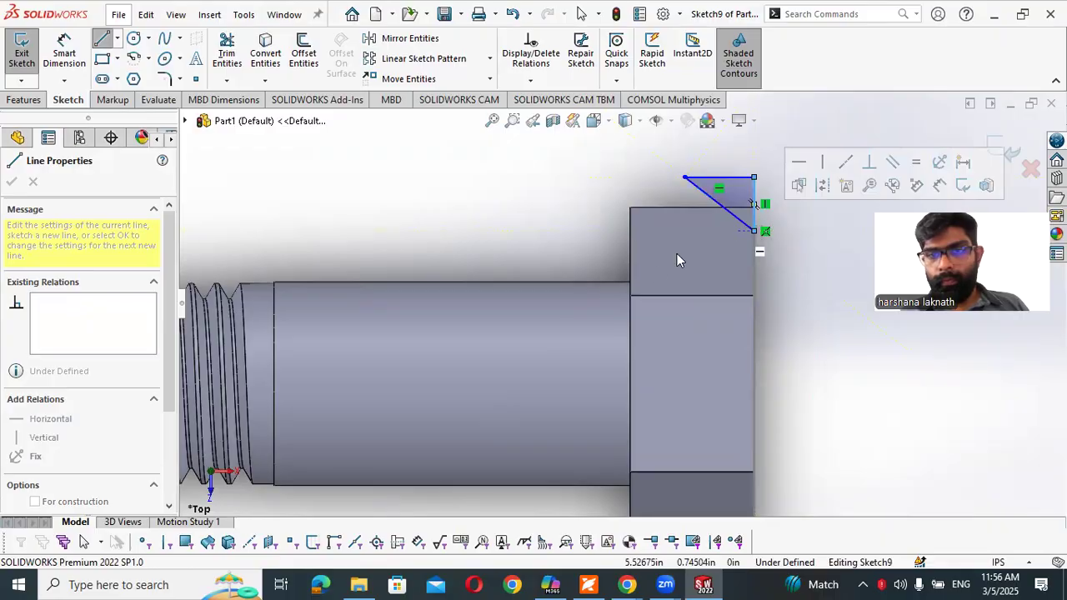
pyautogui.press('Escape')
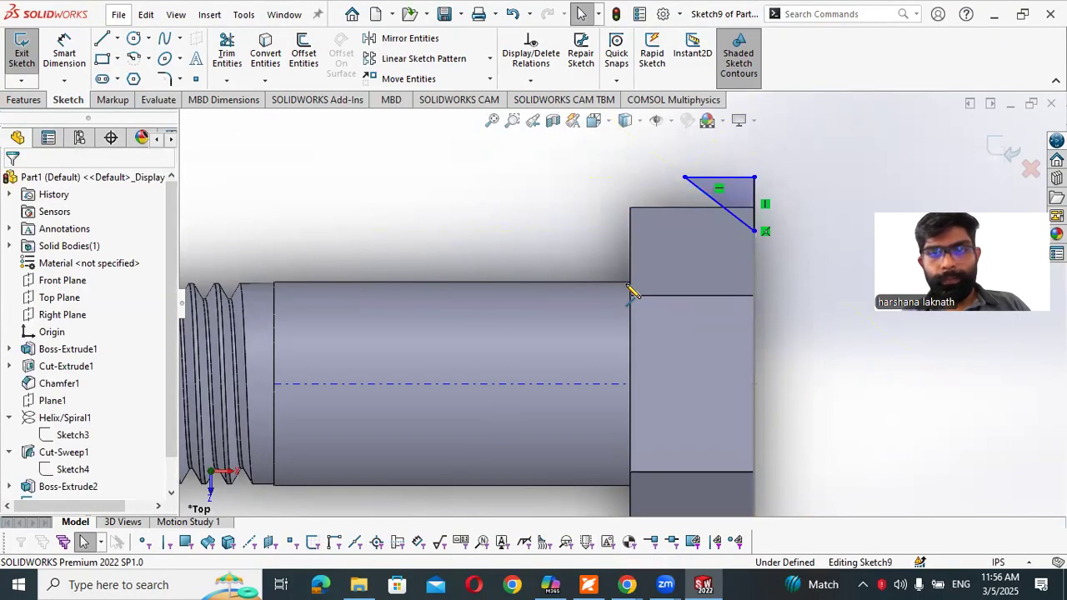
# Add a Pierce relation between the triangle's lower endpoint and the tangent circle on the head's outer face
pyautogui.click(755, 265)
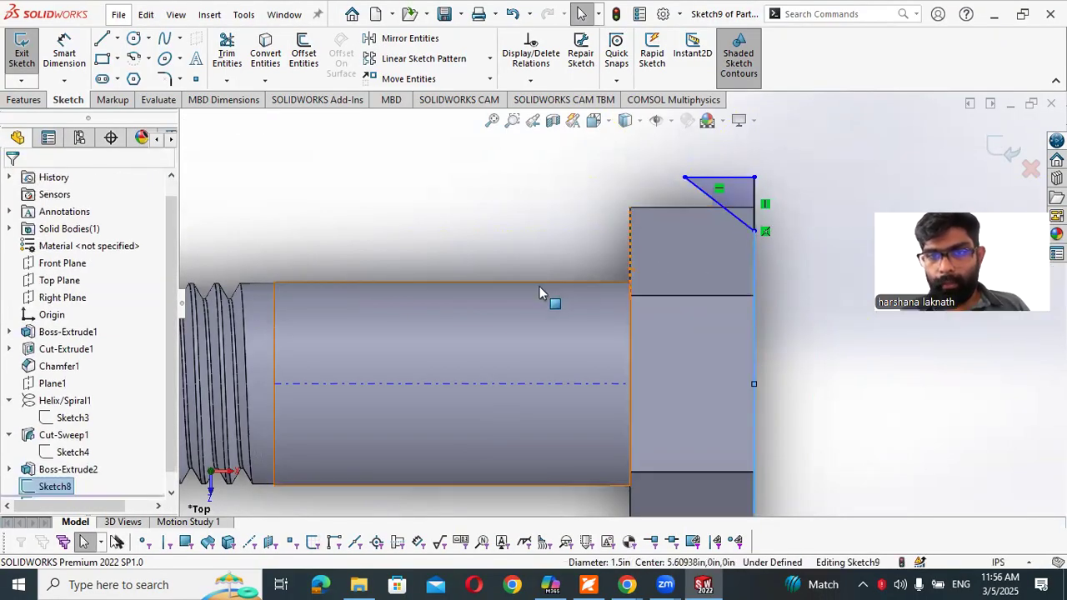
pyautogui.keyDown('ctrl'); pyautogui.click(755, 231); pyautogui.keyUp('ctrl')
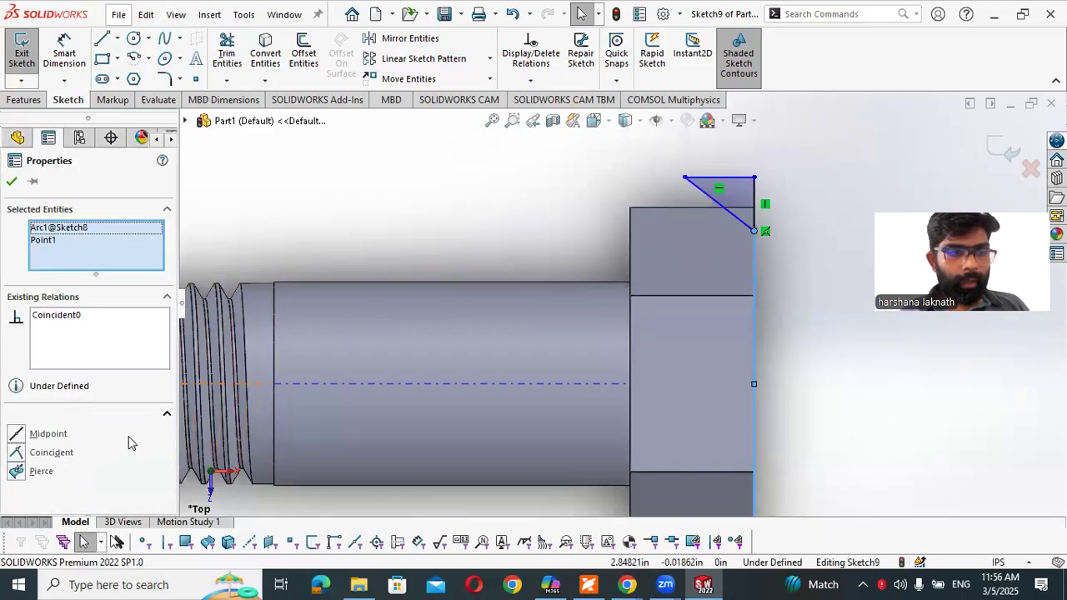
pyautogui.click(16, 472)
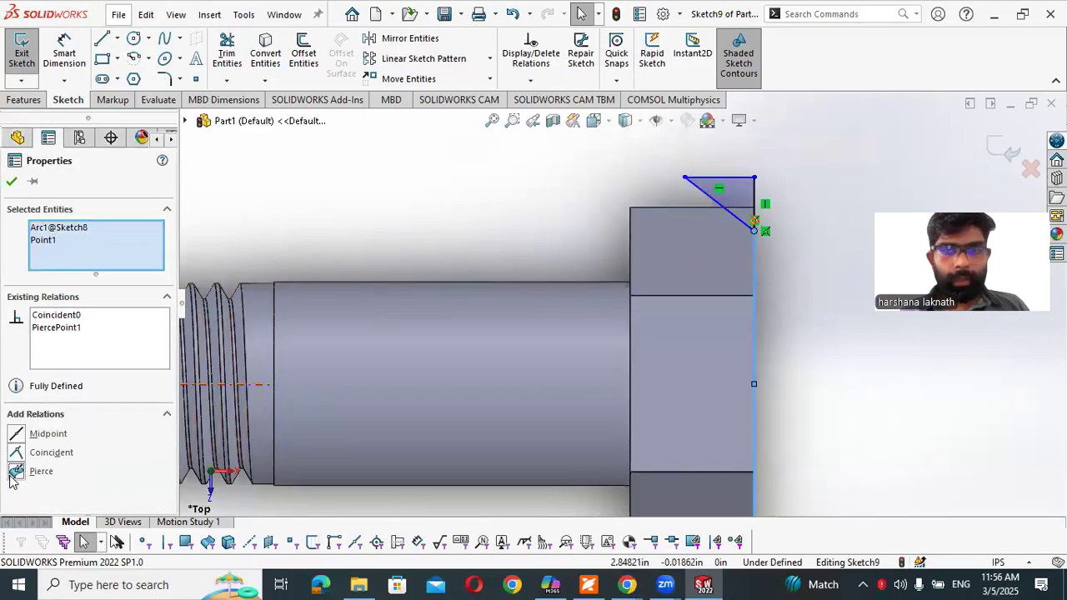
pyautogui.click(12, 182)
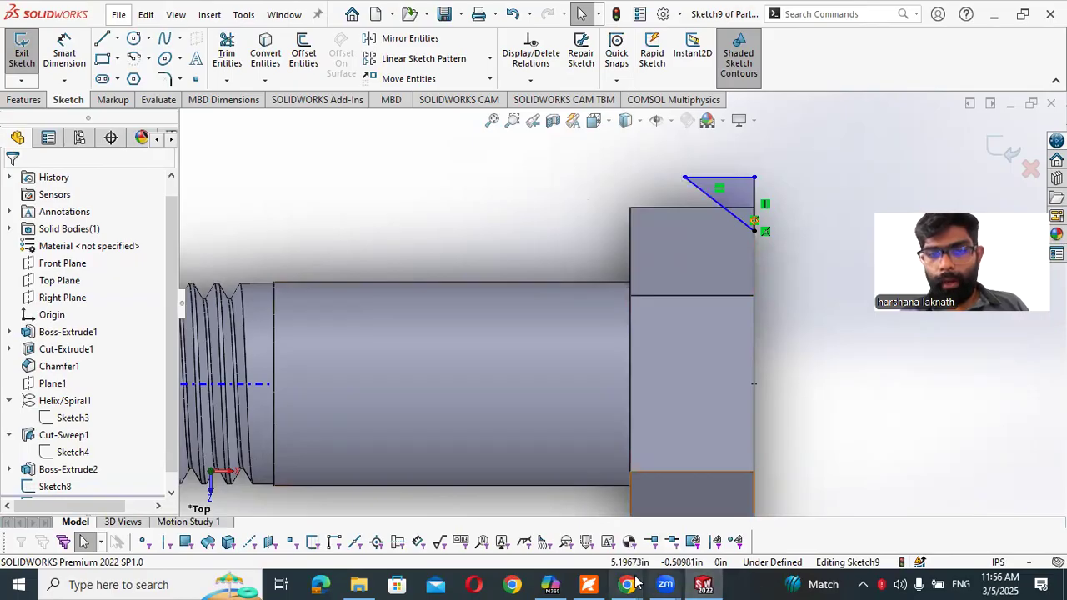
# Switch to the workbook PDF to check the Revolved Cut sketch dimensions in Figure 4-35
pyautogui.click(587, 583)
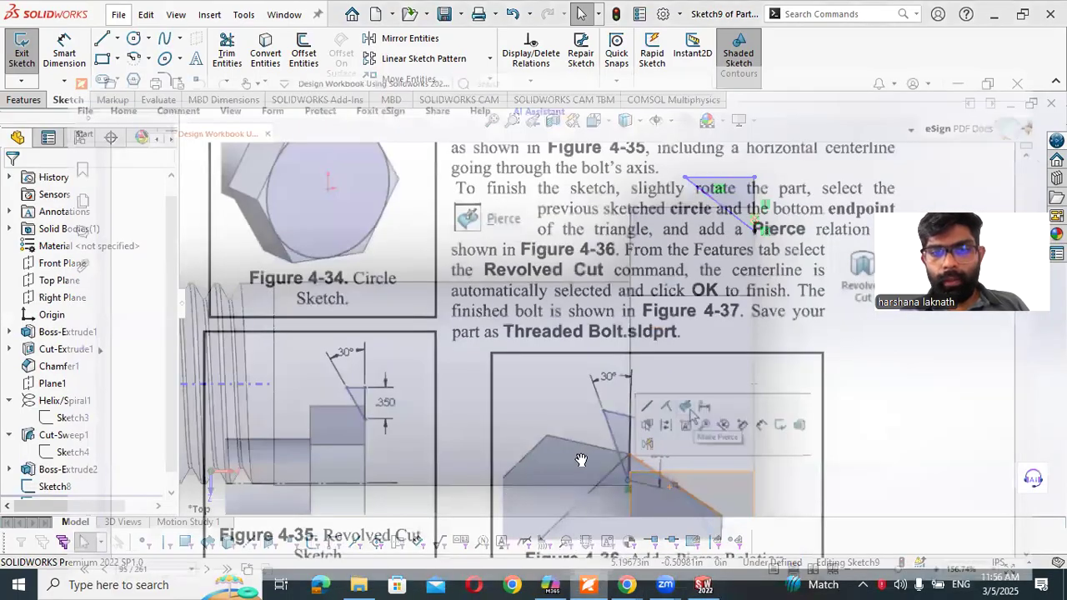